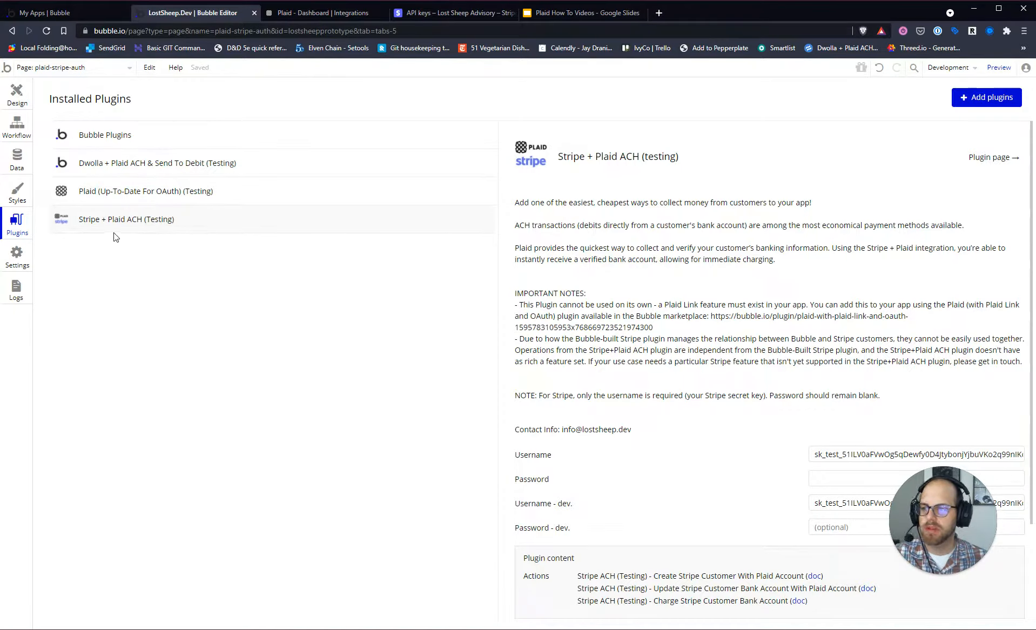
# Step: Examine the Stripe + Plaid ACH (Testing) plugin's description, important notes, credential fields and available actions
pyautogui.scroll(-2, 798, 326)
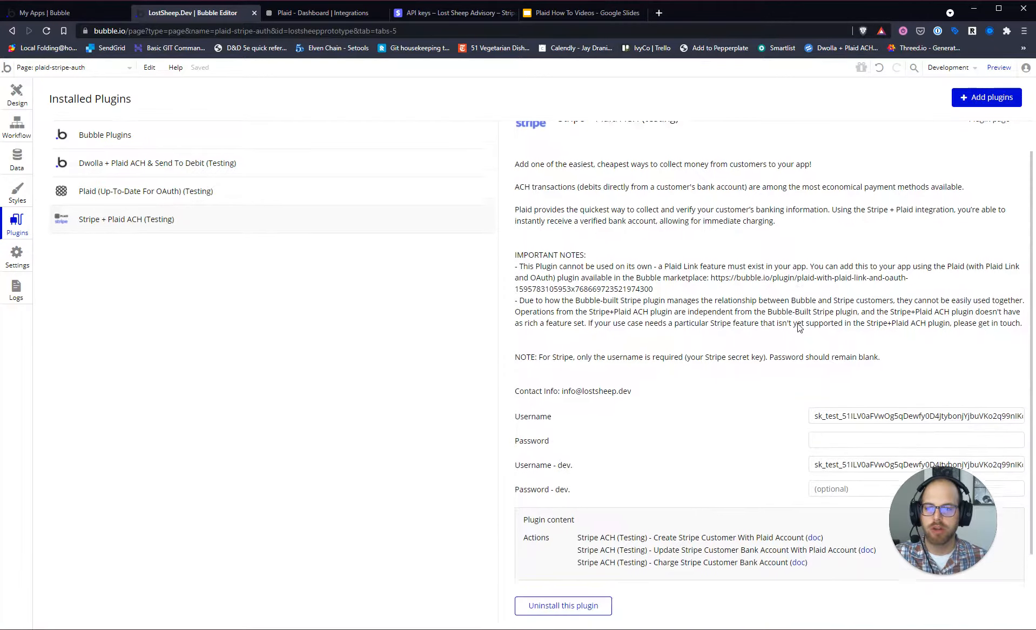
pyautogui.scroll(2, 853, 381)
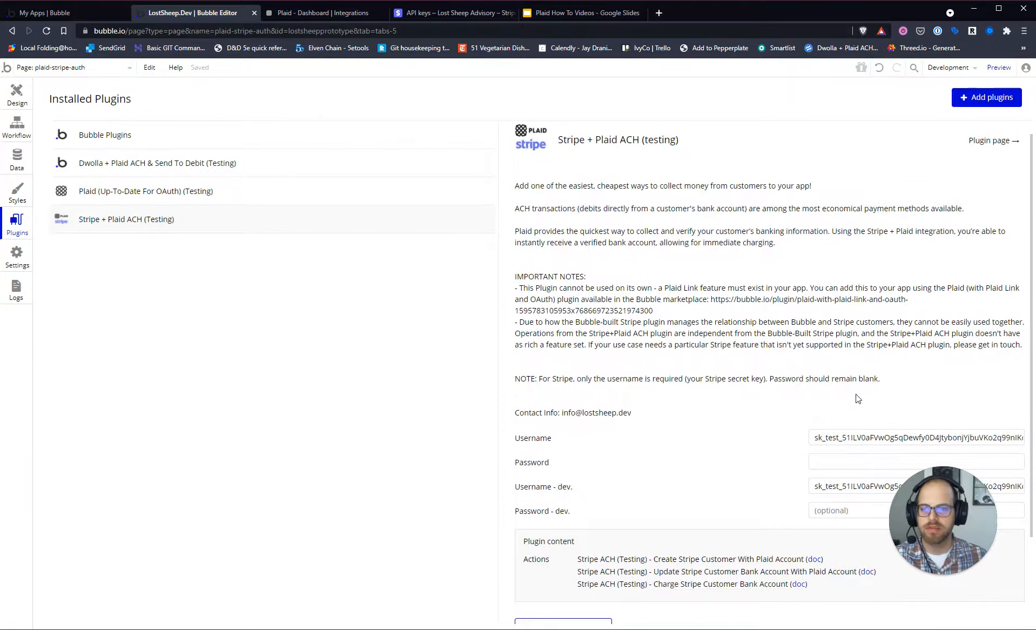
pyautogui.scroll(-1, 811, 431)
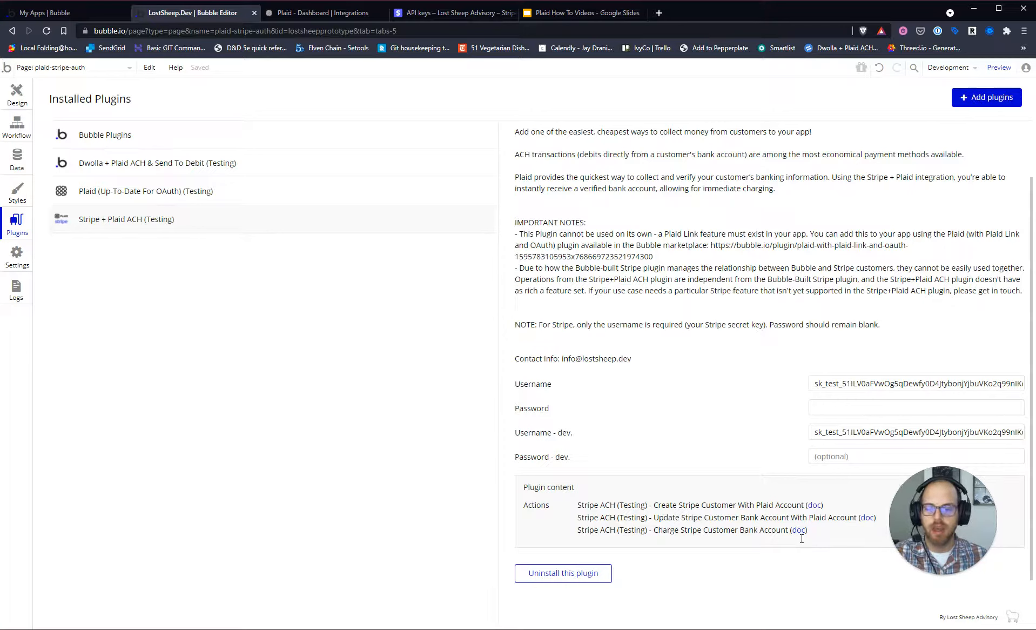
pyautogui.scroll(1, 638, 476)
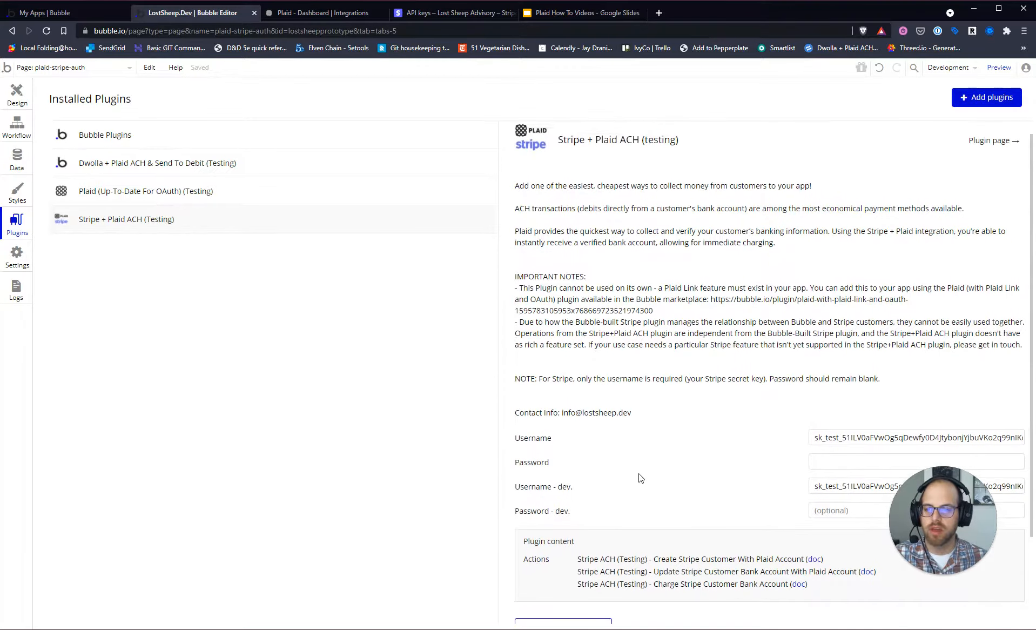
pyautogui.scroll(-1, 838, 411)
pyautogui.scroll(-1, 621, 378)
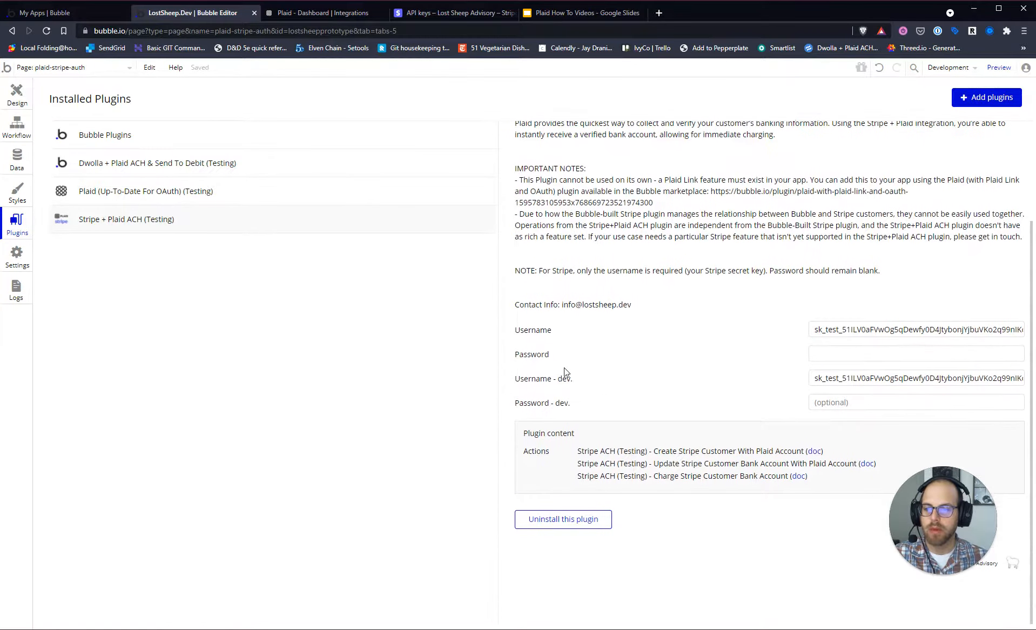
pyautogui.doubleClick(843, 328)
pyautogui.click(594, 338)
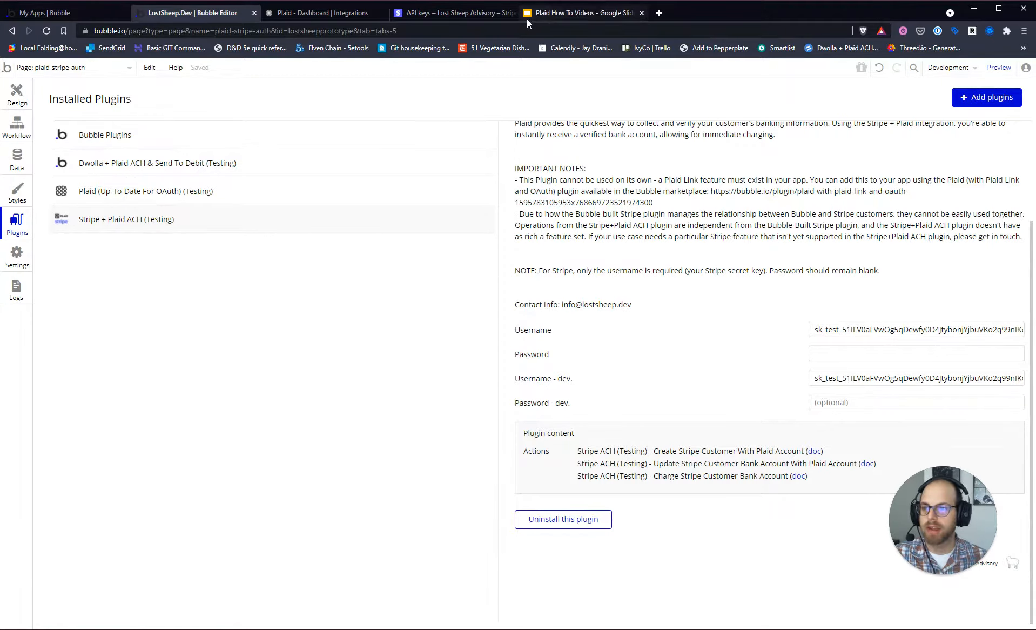
# Step: Switch to the Stripe dashboard, reveal the test secret key by confirming the account password, and copy the key
pyautogui.click(441, 14)
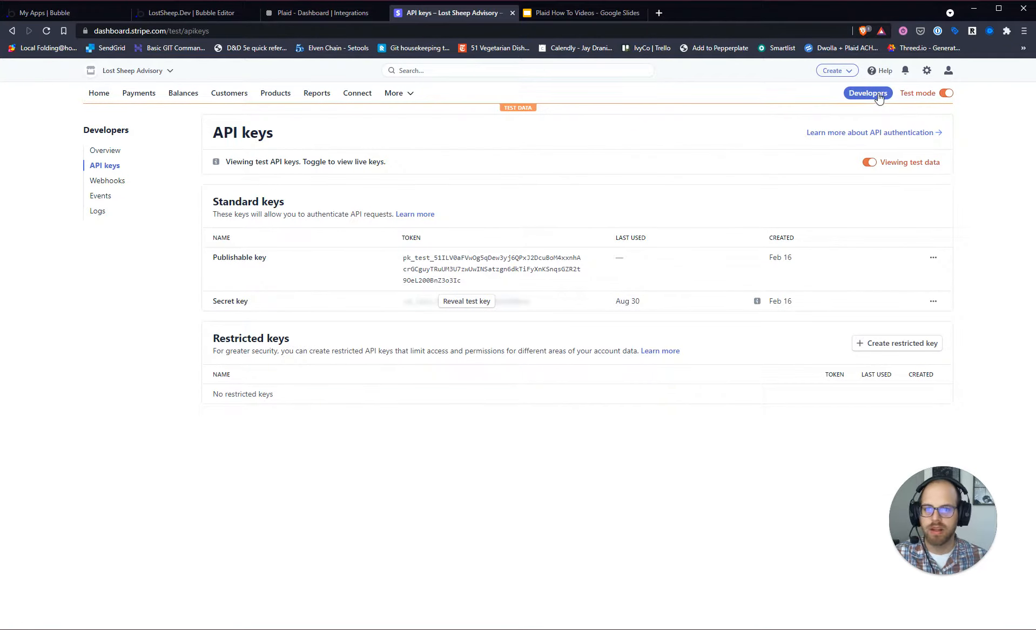
pyautogui.click(468, 301)
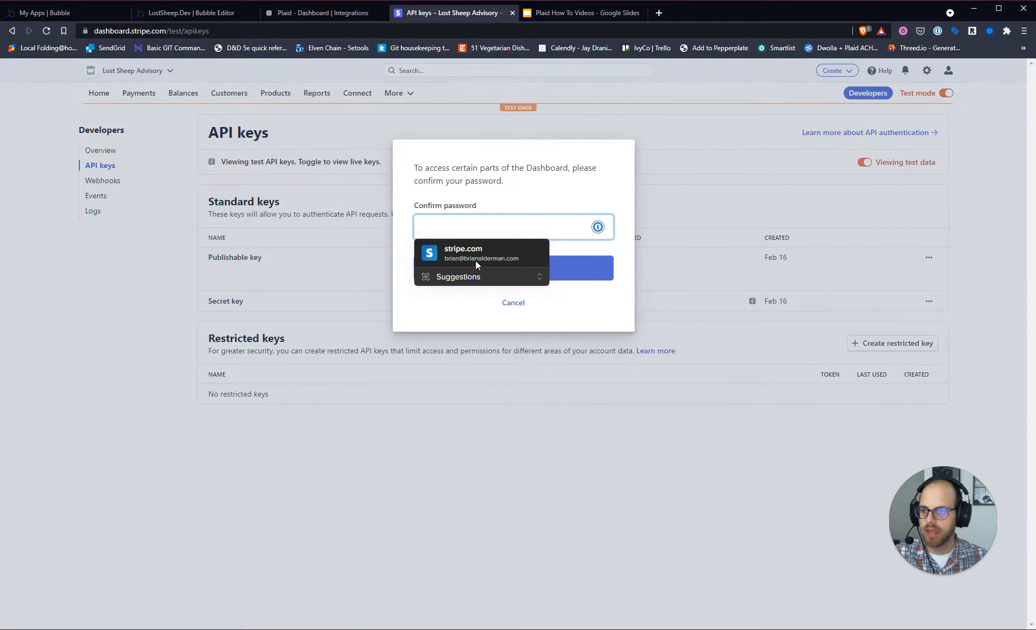
pyautogui.click(492, 263)
pyautogui.click(499, 267)
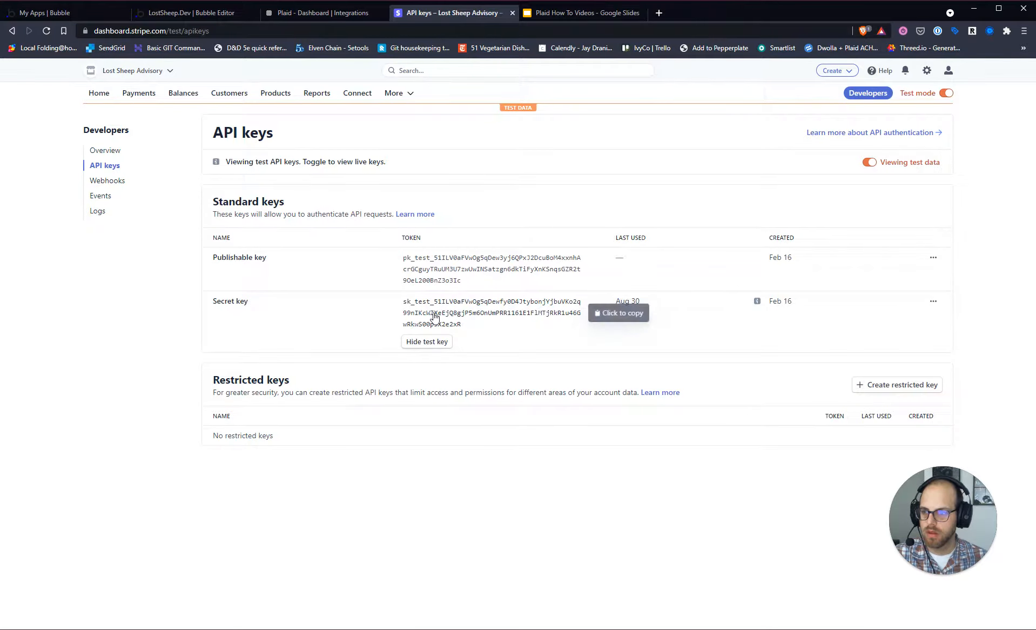
pyautogui.click(435, 315)
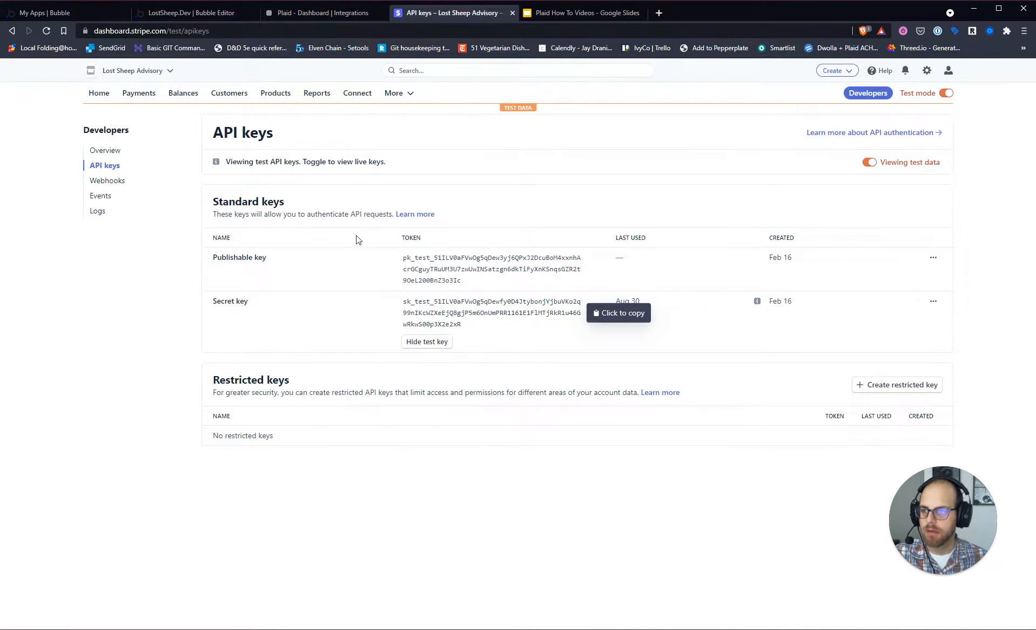
# Step: Back in the Bubble editor, replace the Stripe plugin's development username with the copied Stripe secret key
pyautogui.click(191, 12)
pyautogui.tripleClick(826, 380)
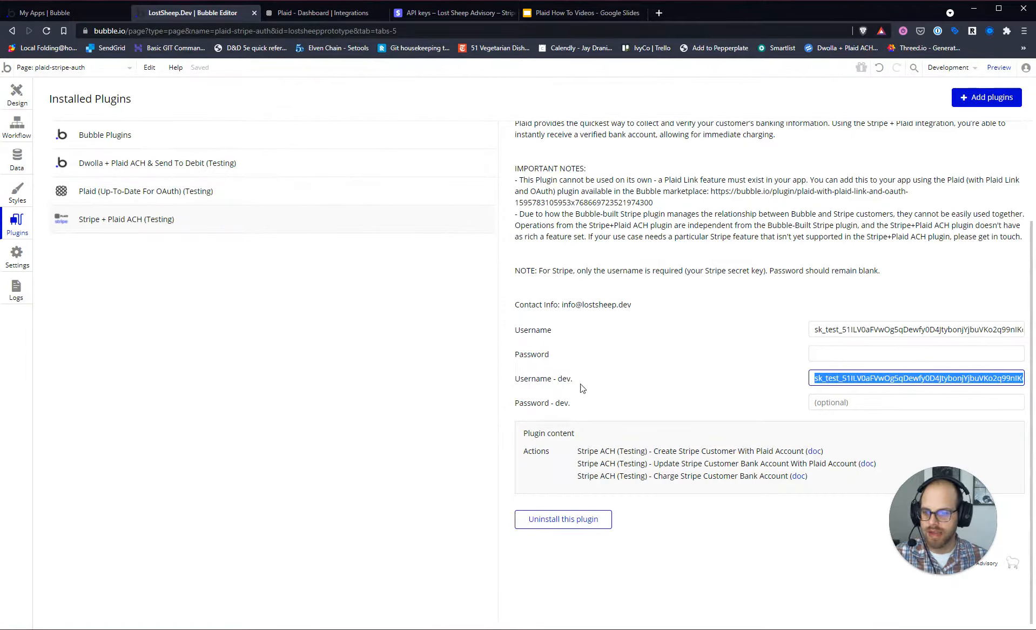
pyautogui.hotkey('ctrl', 'v')
# Step: Review the Stripe plugin's live username and password fields against the note on which credentials are required
pyautogui.click(860, 330)
pyautogui.tripleClick(842, 329)
pyautogui.click(709, 324)
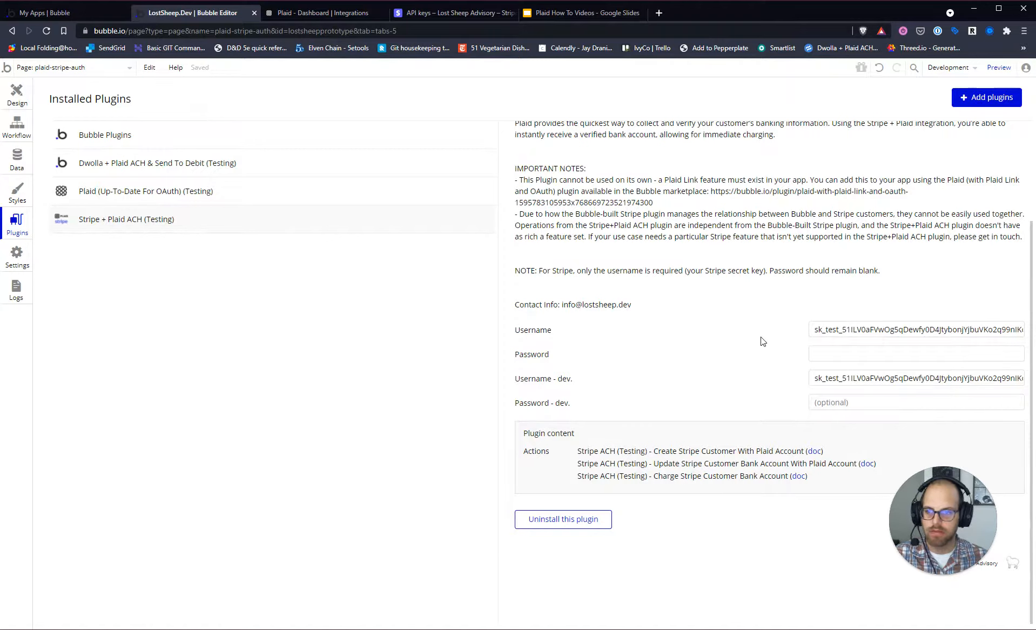
pyautogui.tripleClick(848, 332)
pyautogui.click(555, 331)
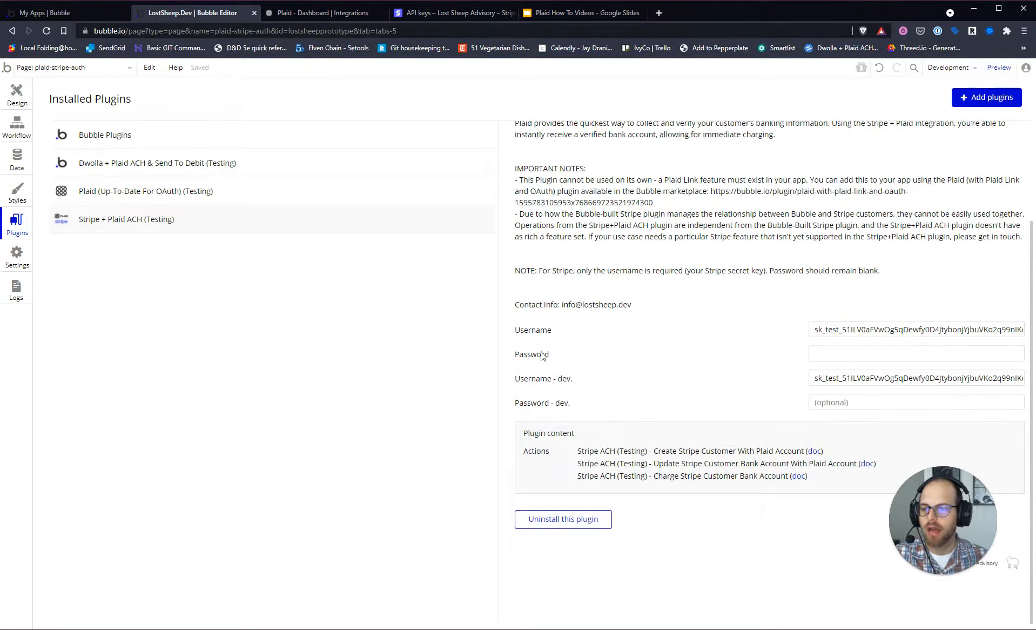
pyautogui.click(894, 359)
pyautogui.doubleClick(834, 329)
pyautogui.click(736, 332)
pyautogui.scroll(4, 718, 398)
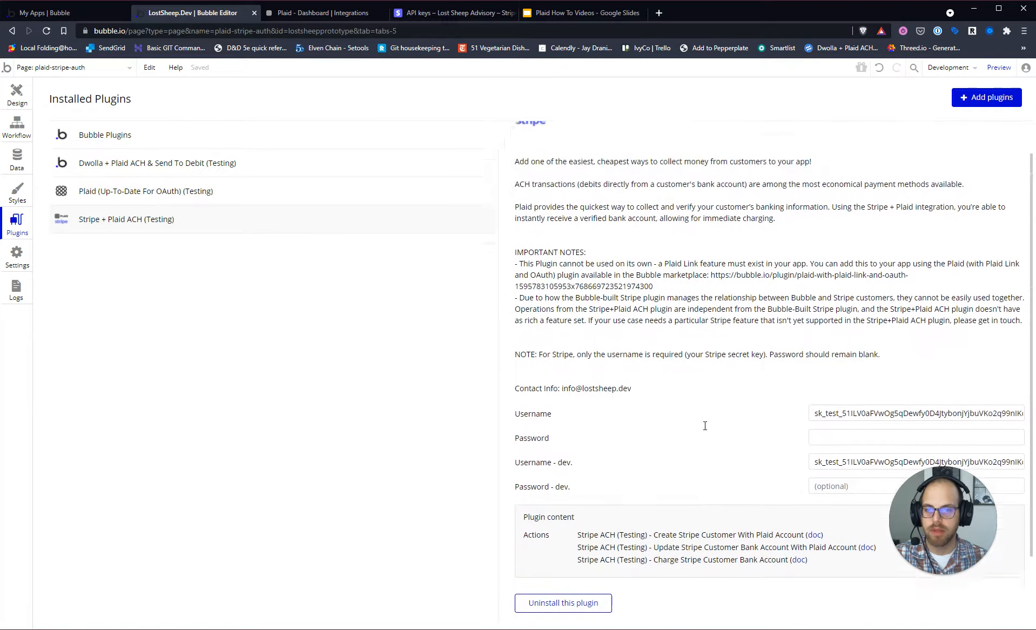
pyautogui.scroll(-3, 706, 429)
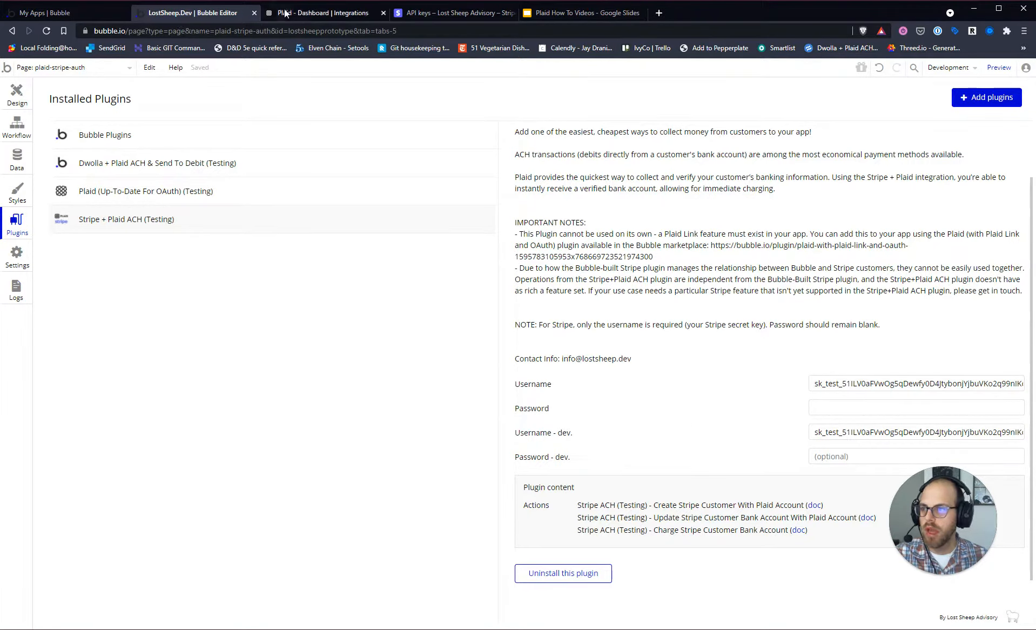
# Step: Switch to the Plaid dashboard and examine the team's Integrations list, including whether Stripe is enabled
pyautogui.click(316, 12)
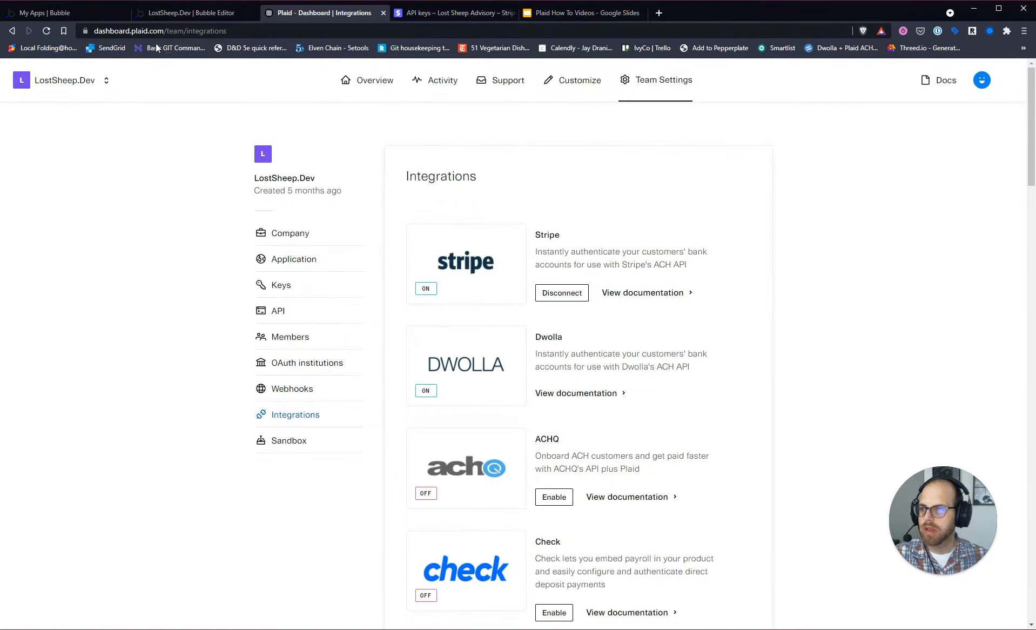
pyautogui.click(647, 87)
pyautogui.click(294, 415)
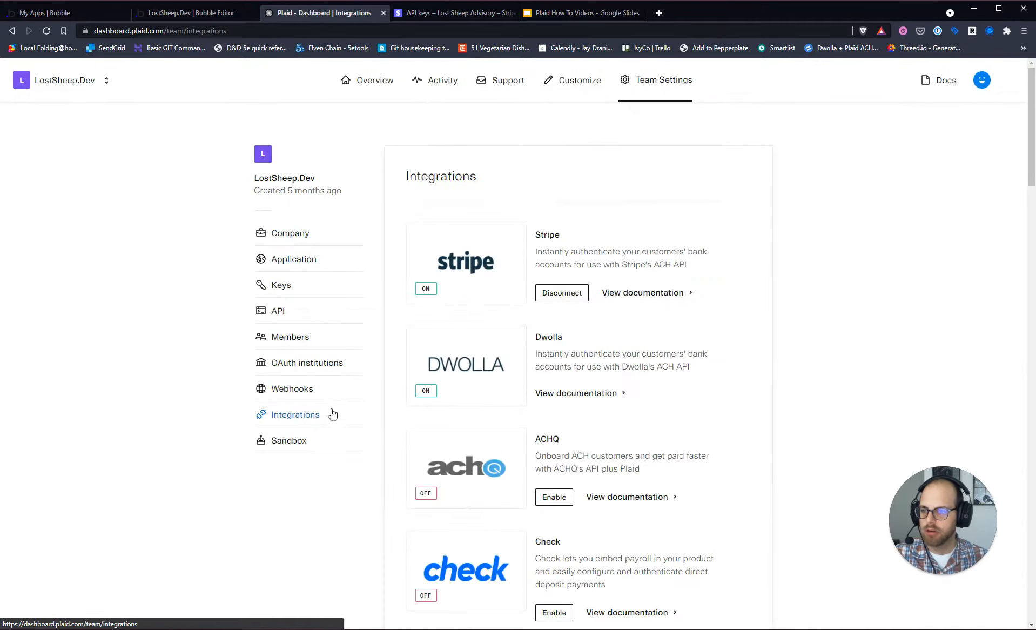
pyautogui.scroll(-10, 526, 295)
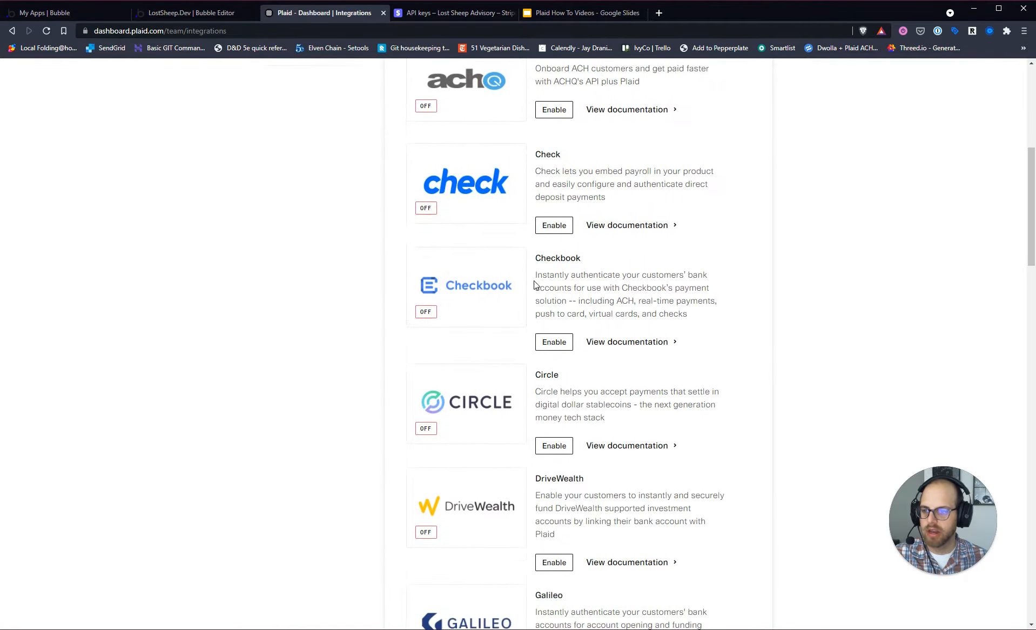
pyautogui.scroll(-14, 529, 273)
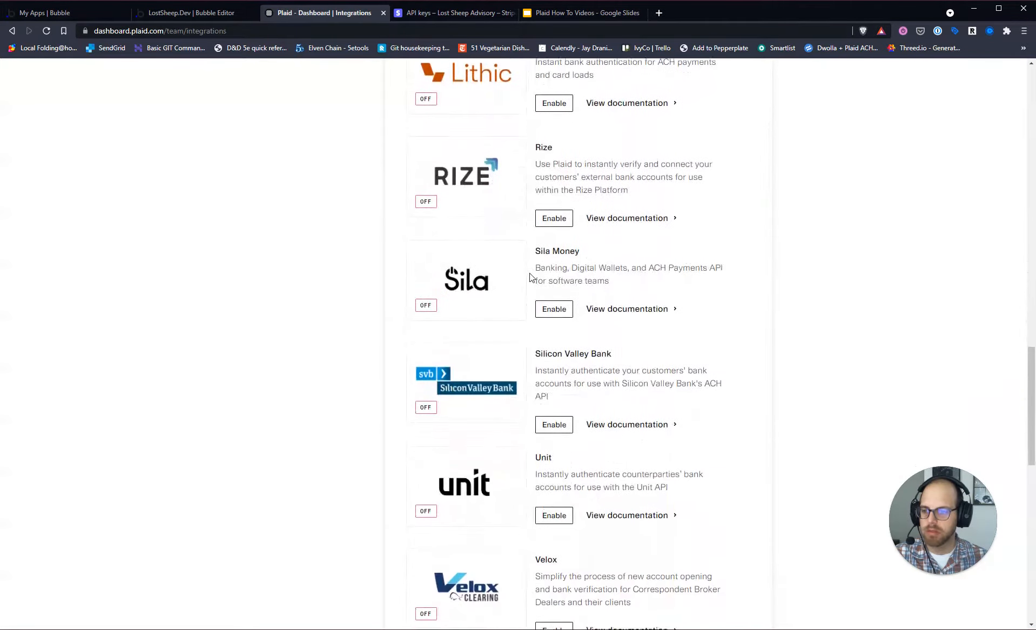
pyautogui.scroll(-4, 530, 275)
pyautogui.scroll(20, 513, 313)
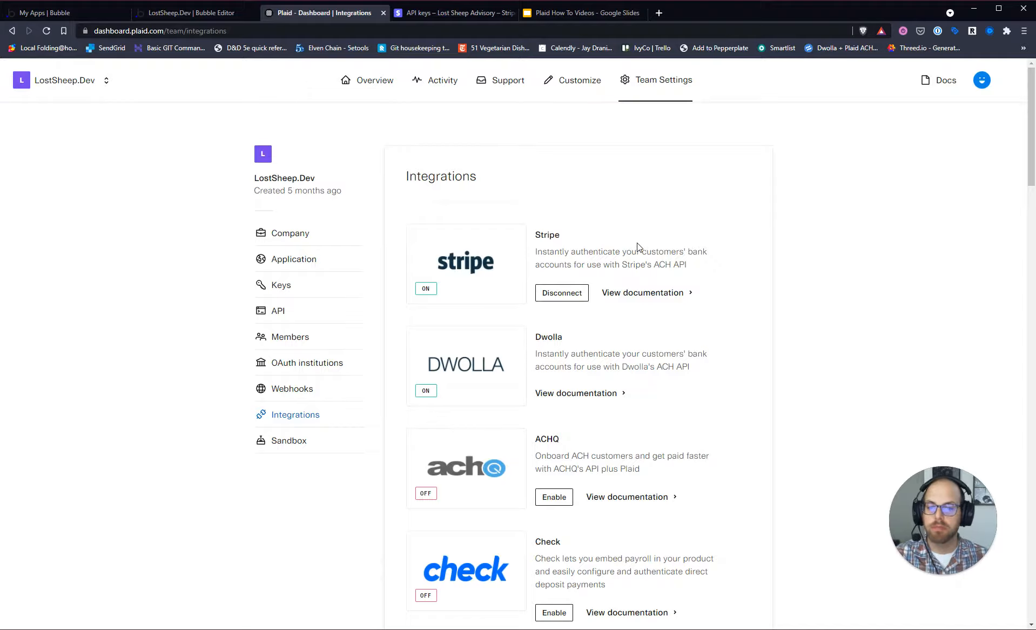
pyautogui.scroll(-20, 585, 395)
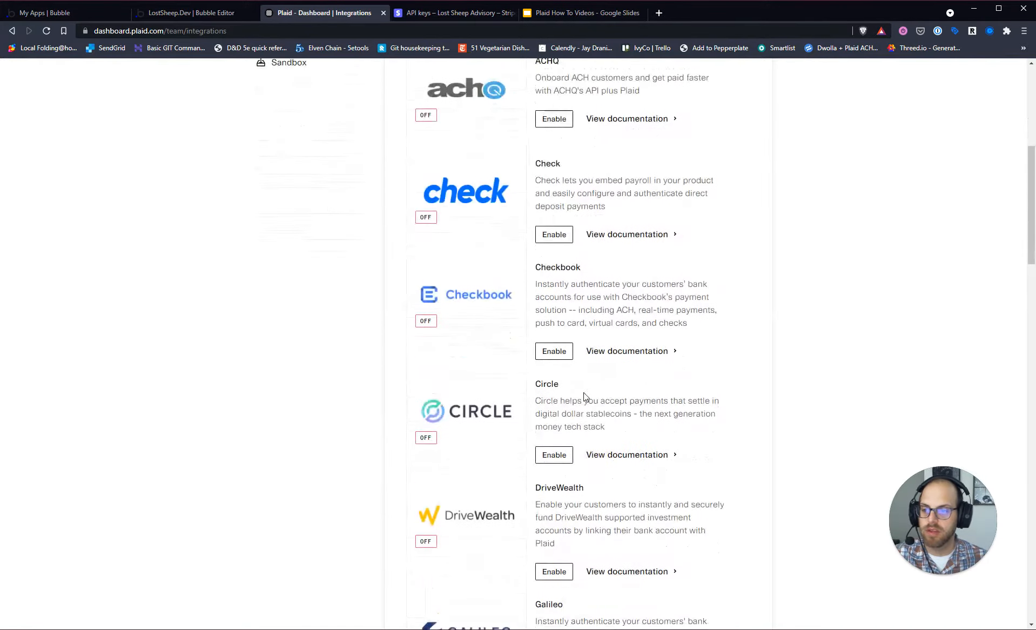
pyautogui.scroll(-2, 583, 393)
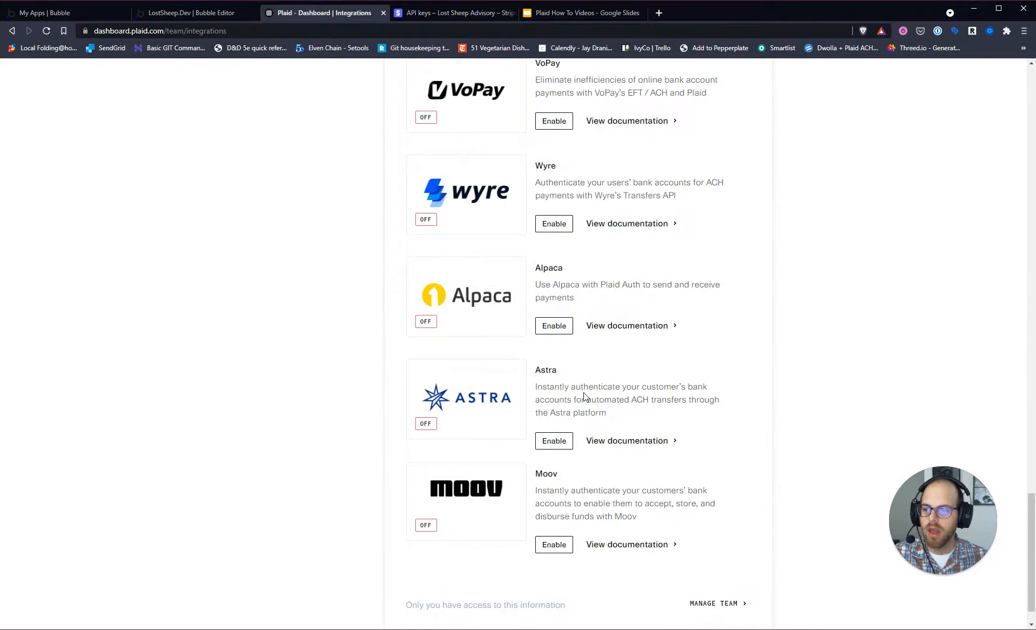
pyautogui.scroll(20, 566, 432)
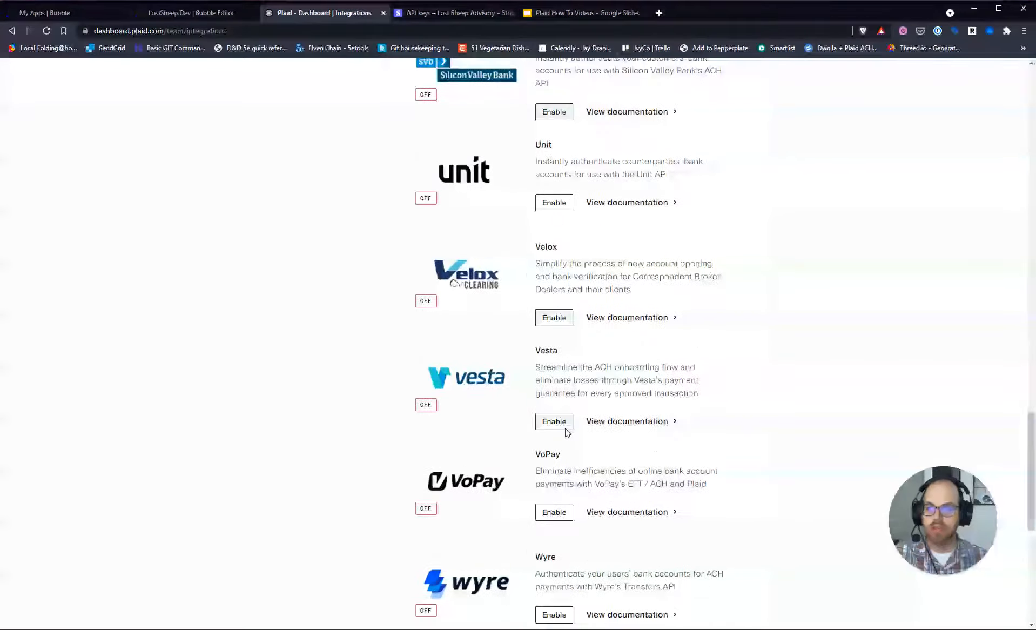
pyautogui.scroll(10, 565, 429)
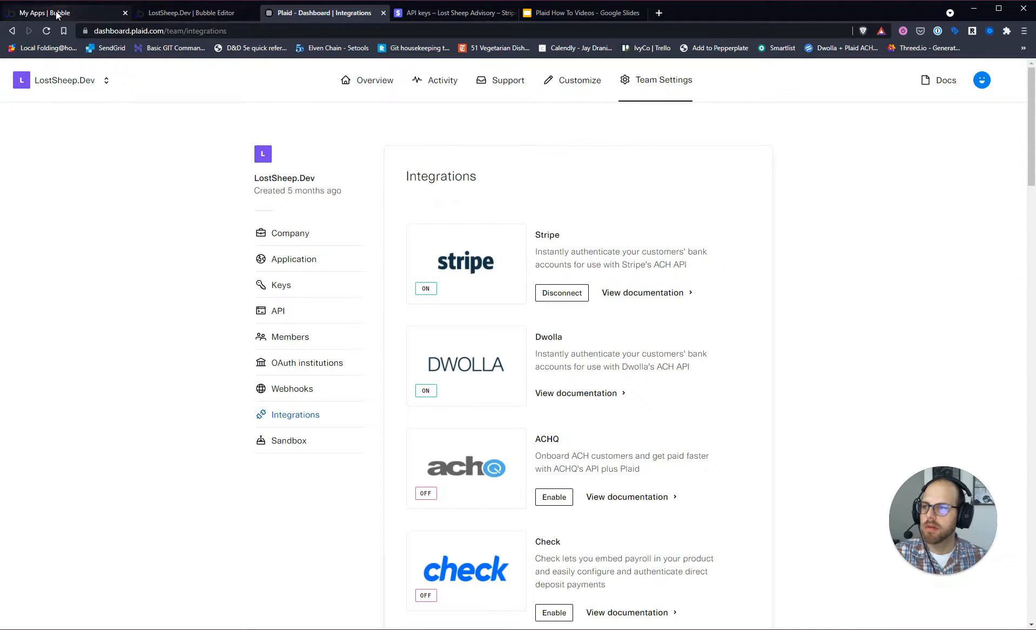
# Step: Return to the Bubble editor and inspect the buttons of the See It In Action group in the plaid-stripe-auth page design
pyautogui.click(178, 13)
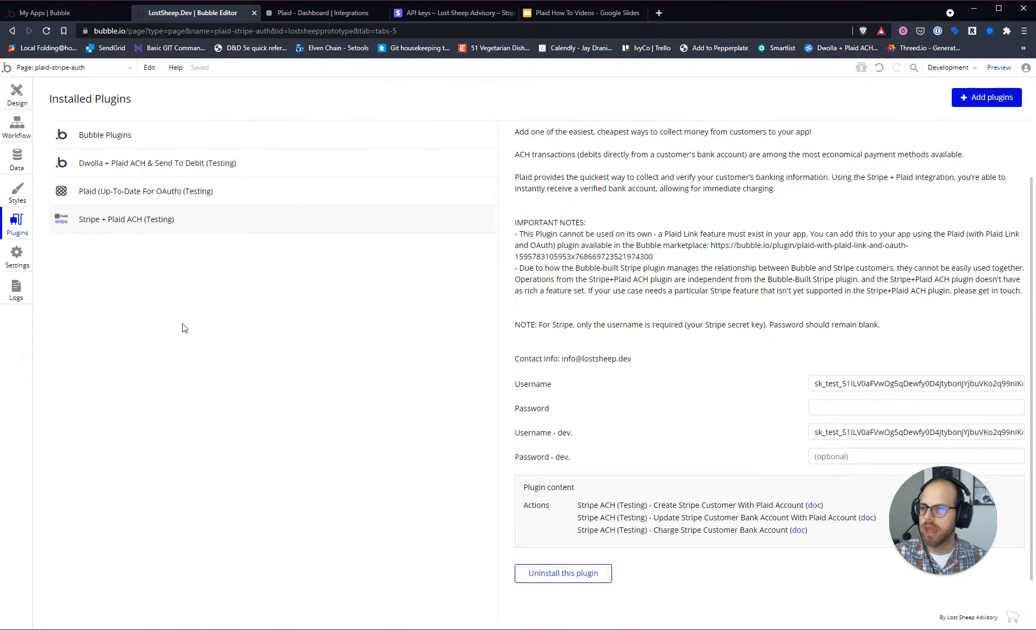
pyautogui.click(17, 94)
pyautogui.scroll(-3, 624, 522)
pyautogui.scroll(2, 602, 212)
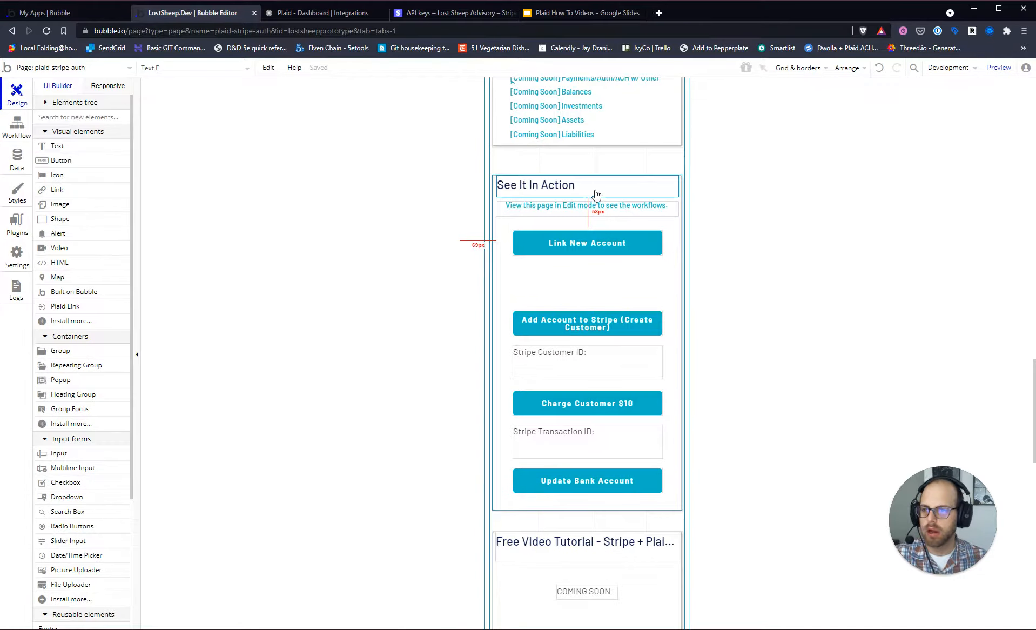
pyautogui.click(574, 252)
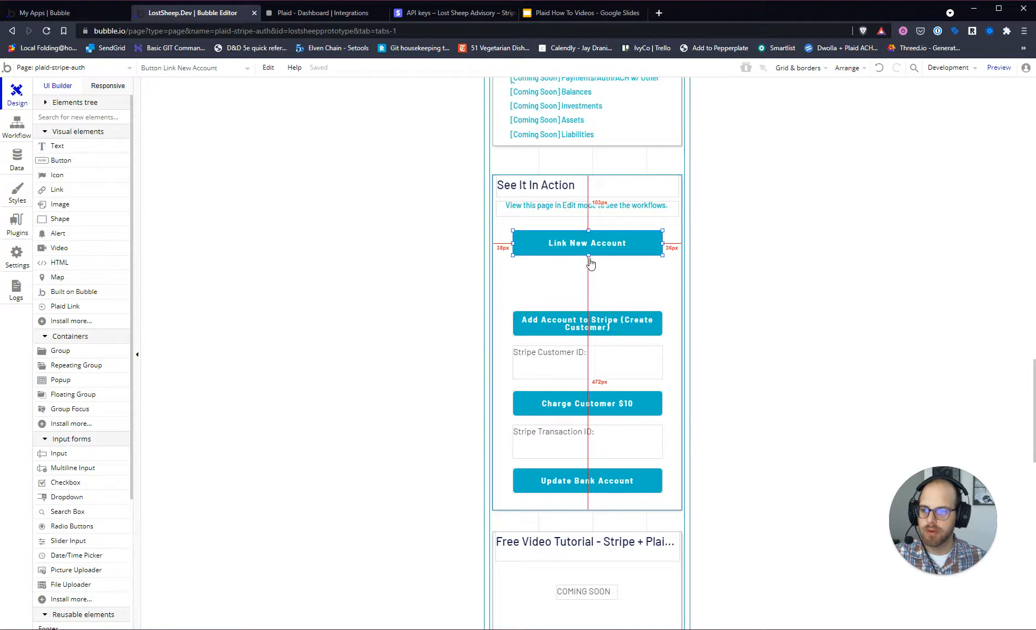
pyautogui.click(596, 404)
pyautogui.click(592, 474)
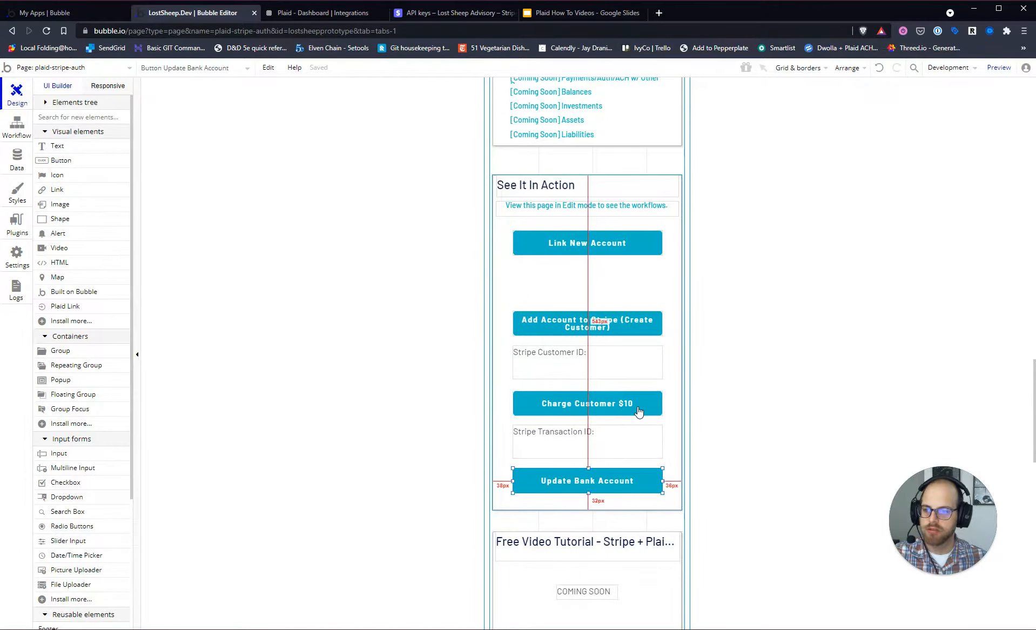
pyautogui.click(604, 286)
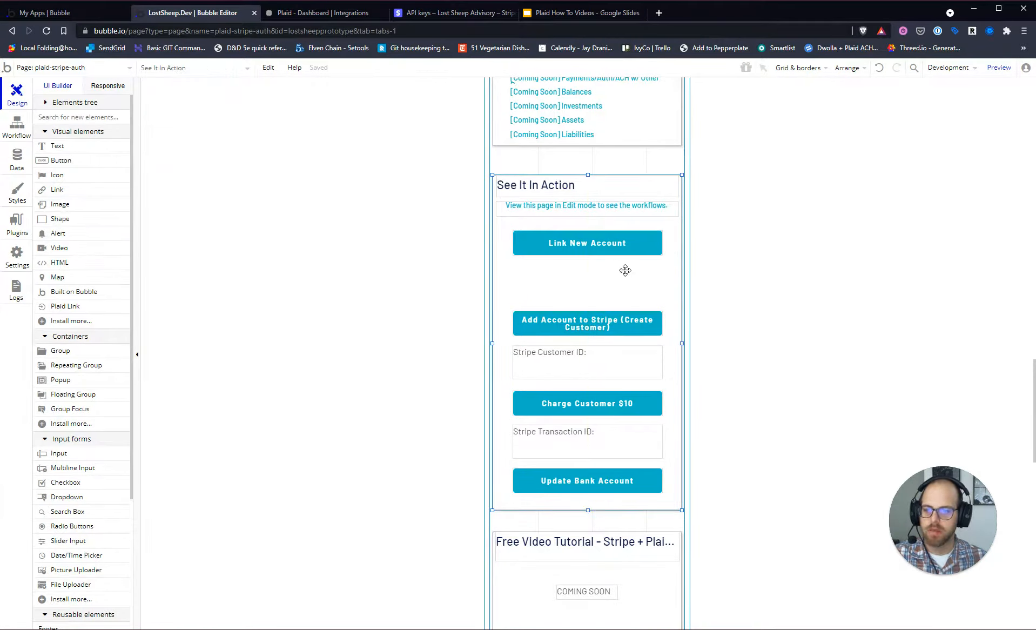
pyautogui.click(603, 248)
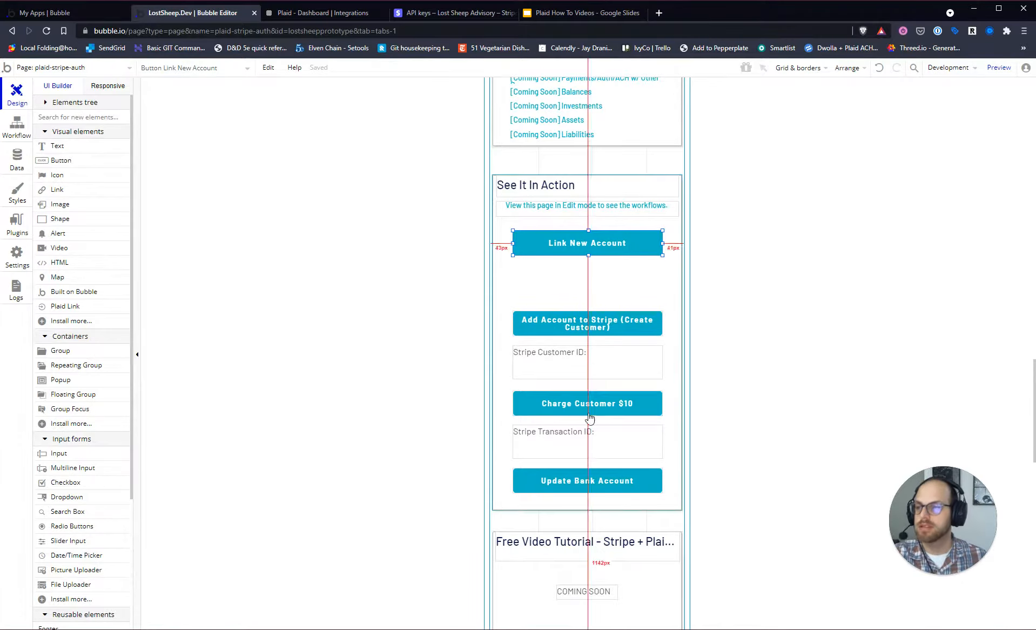
# Step: Open the Link New Account button's workflow and inspect its Trigger Create Link Token action
pyautogui.click(17, 132)
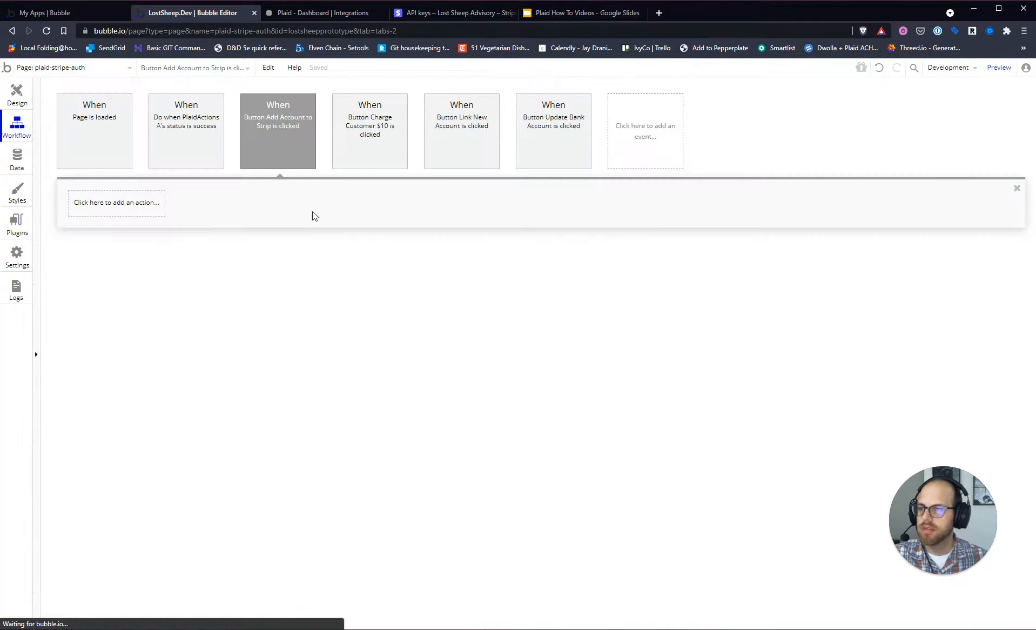
pyautogui.click(453, 140)
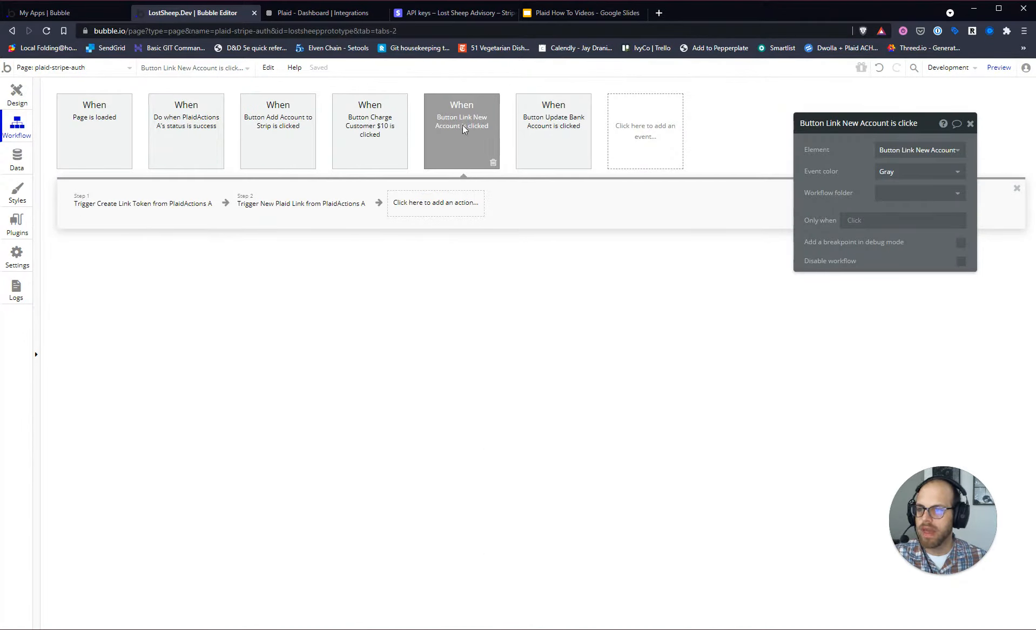
pyautogui.click(133, 205)
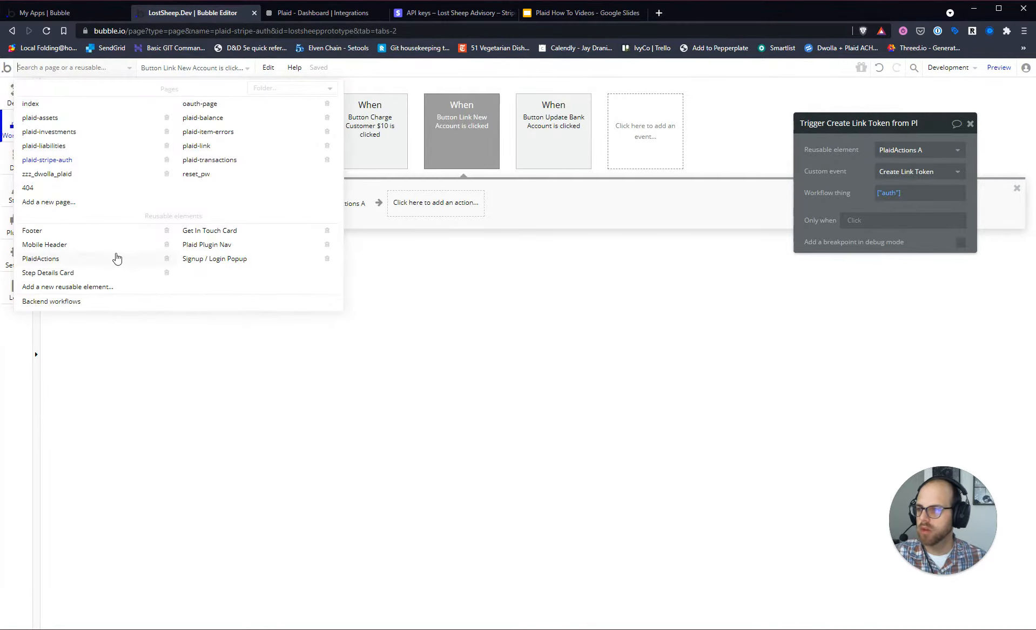
# Step: Open the PlaidActions reusable element and show the actions of its Create Link Token custom event
pyautogui.click(40, 258)
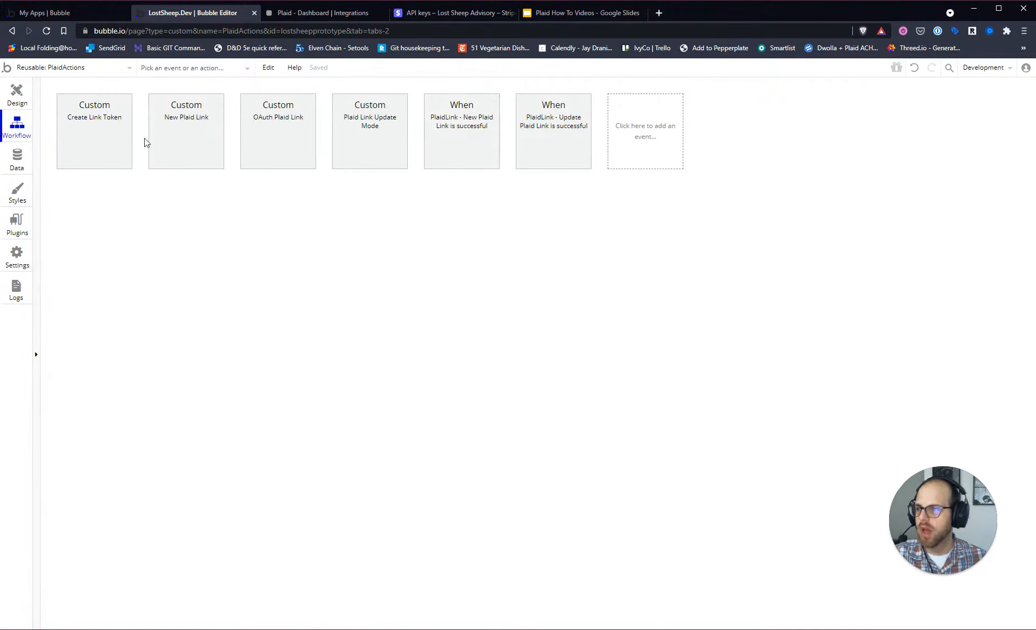
pyautogui.click(97, 142)
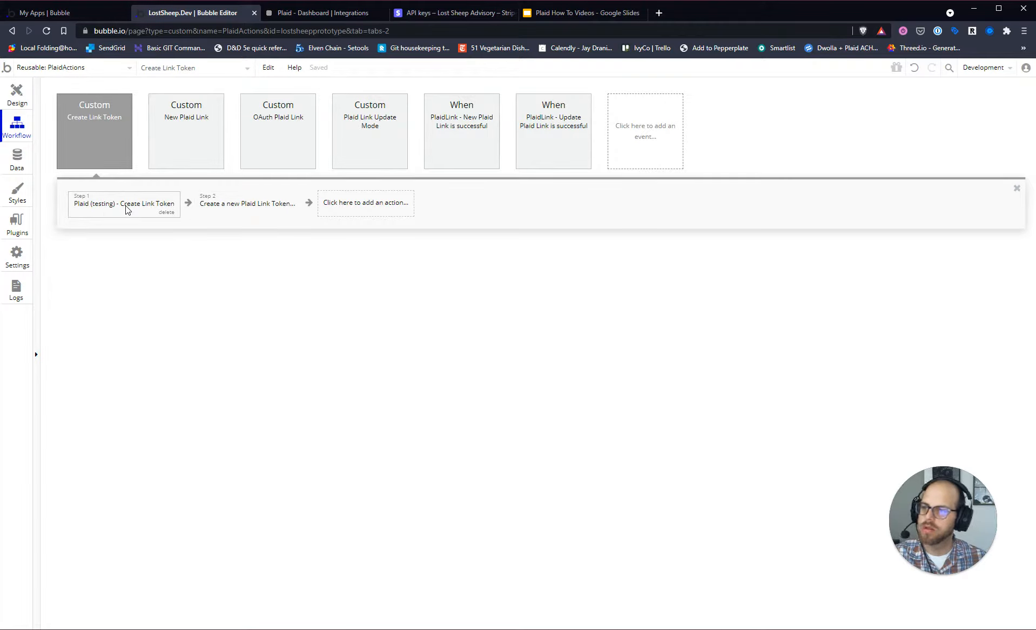
# Step: Reload the editor and inspect the parameters of the Plaid (testing) - Create Link Token action in the Create Link Token event
pyautogui.click(174, 138)
pyautogui.click(129, 146)
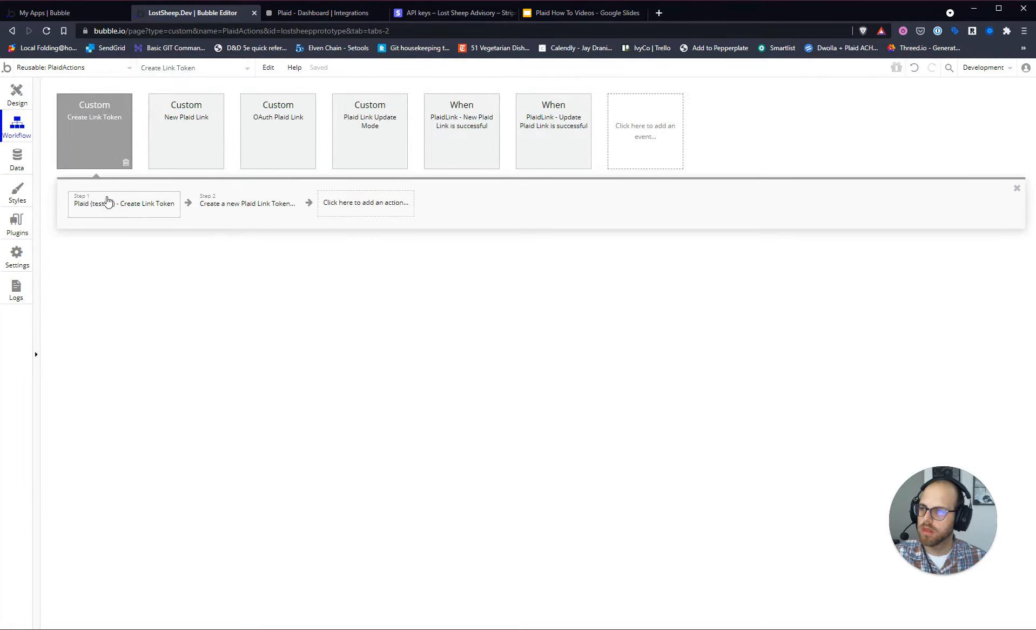
pyautogui.click(47, 31)
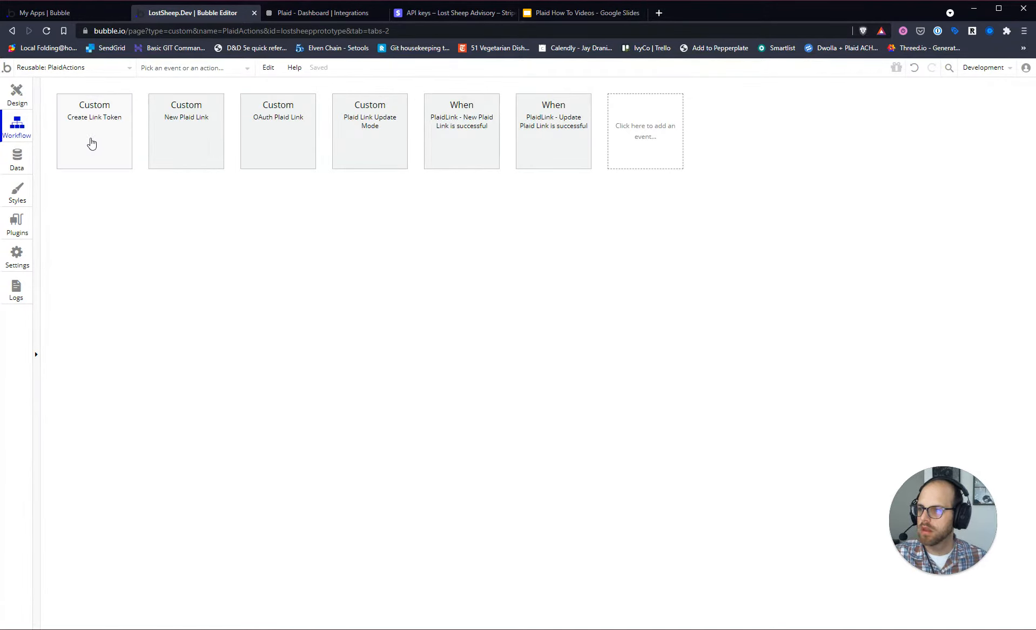
pyautogui.click(197, 143)
pyautogui.click(95, 135)
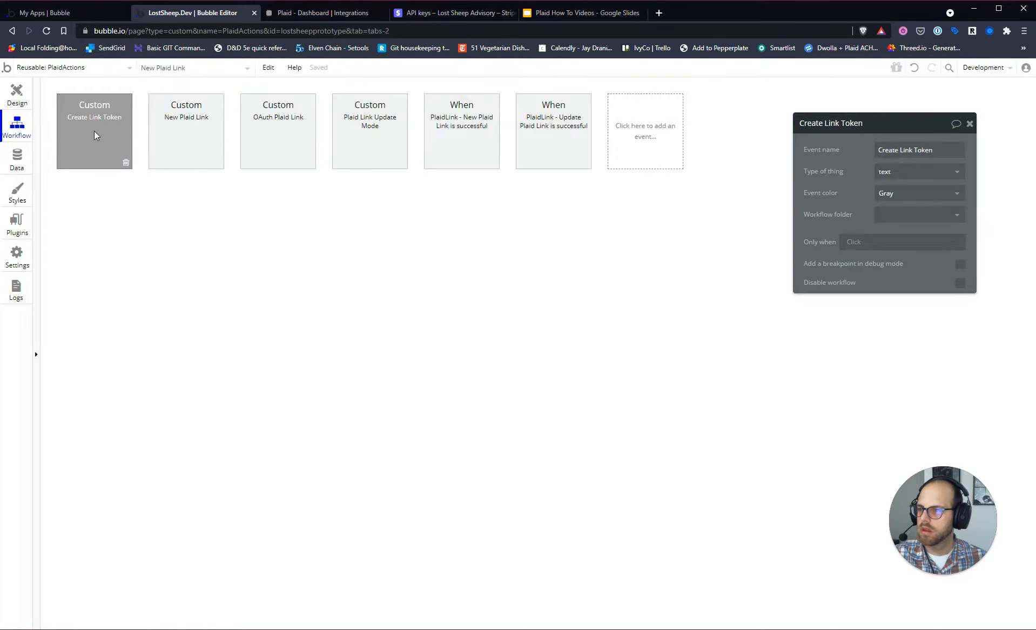
pyautogui.click(112, 209)
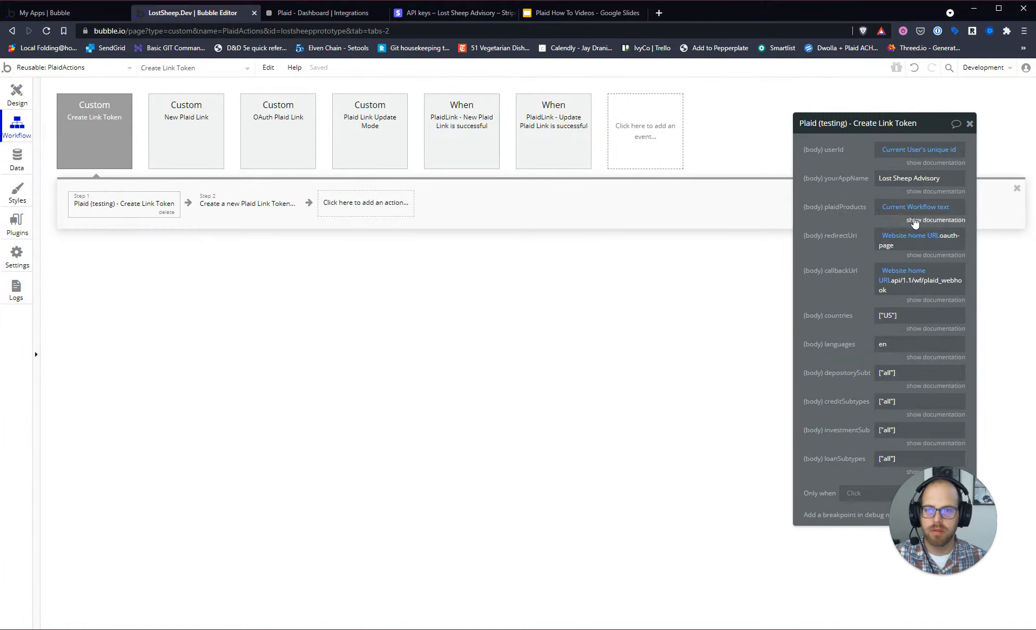
# Step: Return to the plaid-stripe-auth page, review the Trigger Create Link Token action, and show the See It In Action group in the page design
pyautogui.click(68, 69)
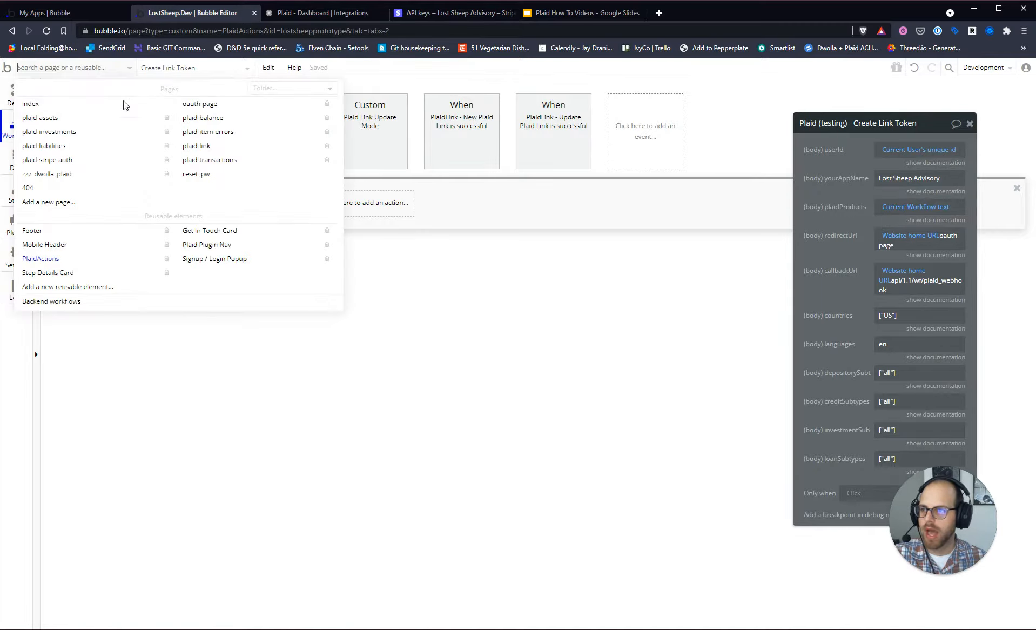
pyautogui.click(74, 164)
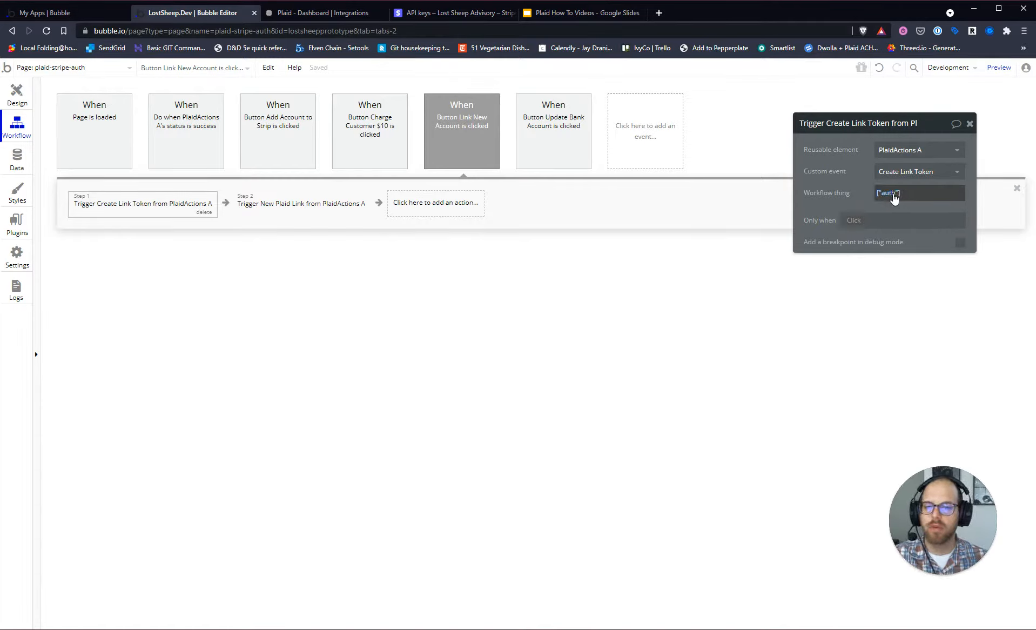
pyautogui.click(17, 101)
pyautogui.scroll(-7, 533, 475)
pyautogui.scroll(-20, 533, 475)
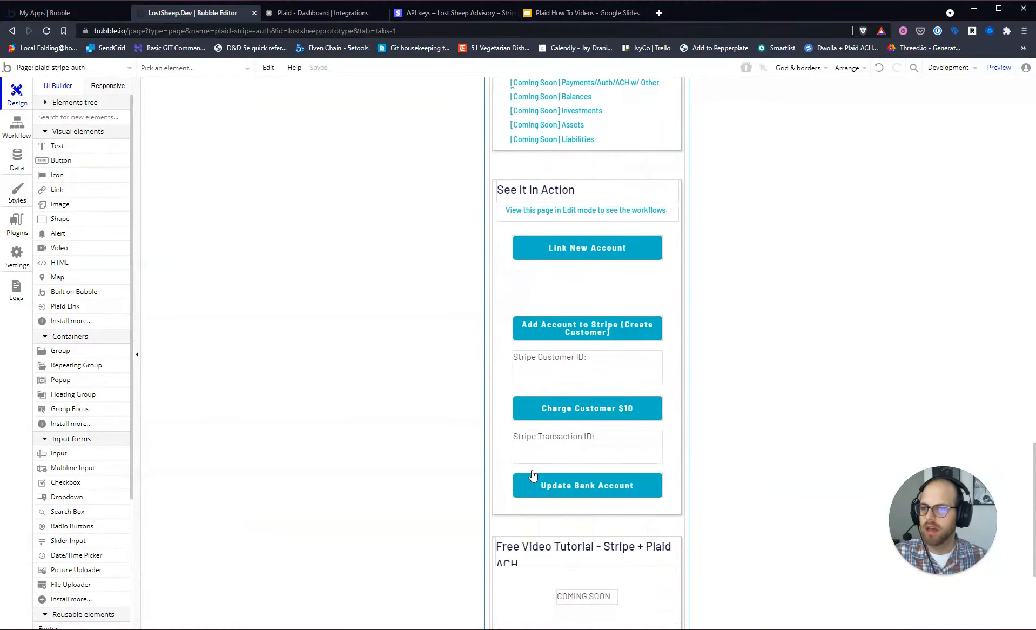
pyautogui.scroll(2, 264, 264)
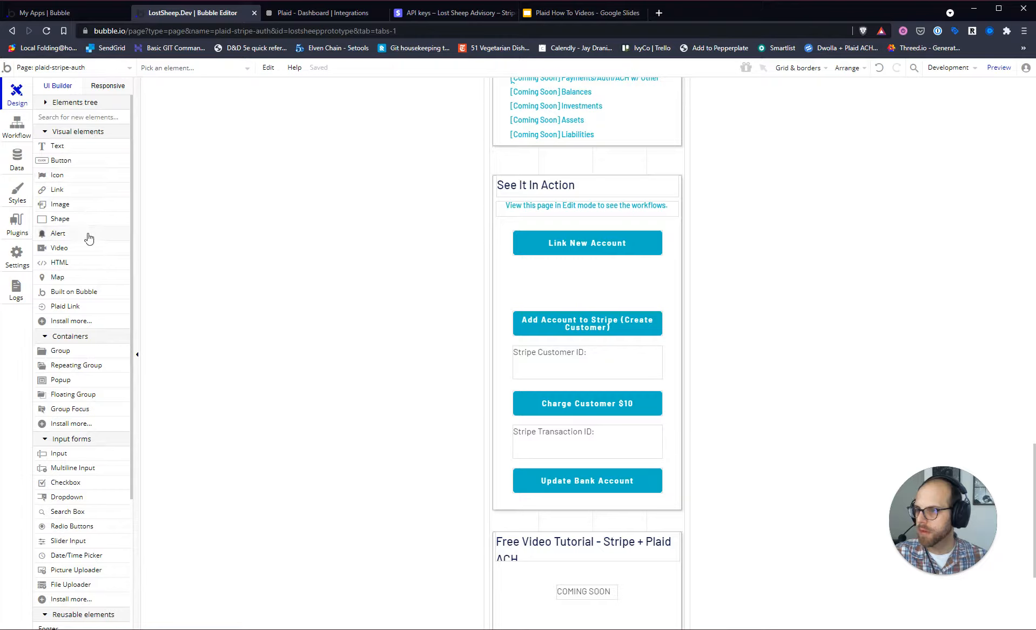
# Step: Draw a radio buttons element about 276 by 73 px between the Link New Account and Add Account to Stripe buttons
pyautogui.moveTo(88, 370)
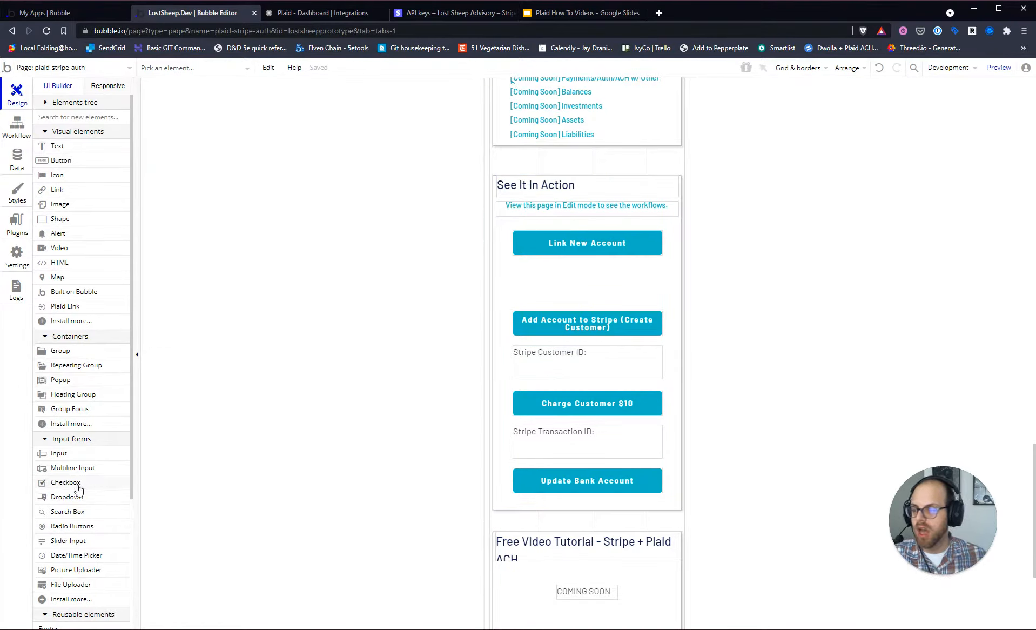
pyautogui.click(84, 527)
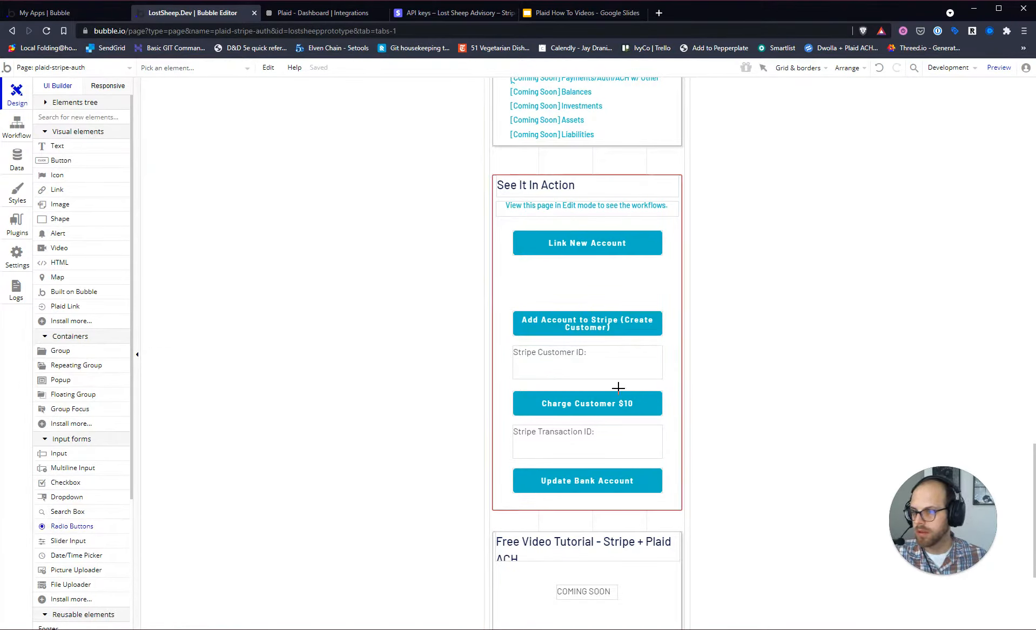
pyautogui.moveTo(517, 261)
pyautogui.mouseDown()
pyautogui.moveTo(641, 295)
pyautogui.moveTo(662, 276)
pyautogui.mouseUp()
pyautogui.moveTo(589, 295); pyautogui.dragTo(588, 299)
# Step: Set the radio buttons to dynamic choices with Plaid Account as the type of choices
pyautogui.click(859, 200)
pyautogui.click(918, 173)
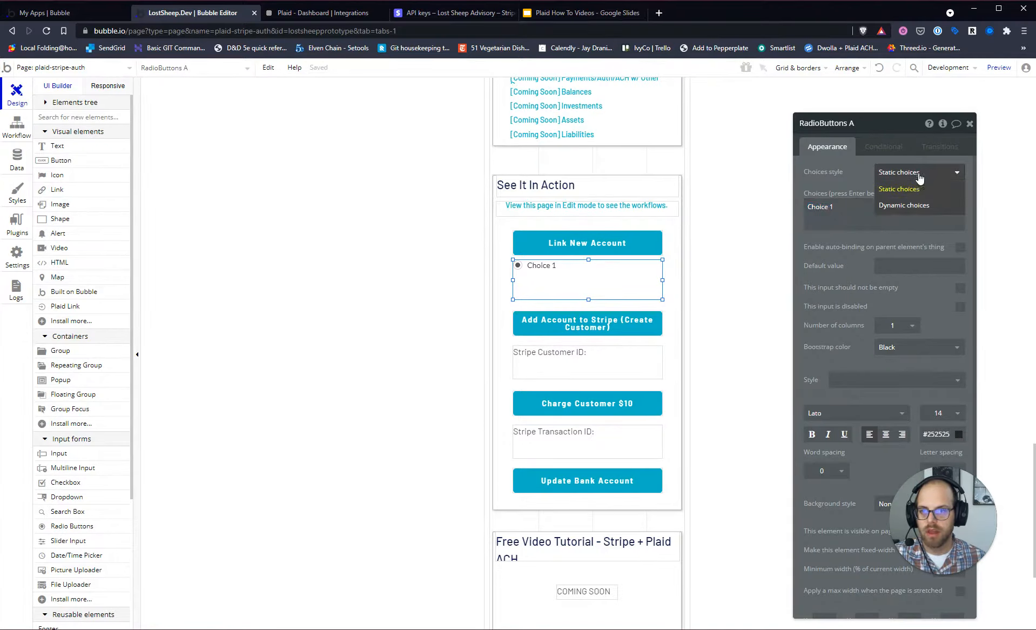
pyautogui.click(921, 203)
pyautogui.click(922, 200)
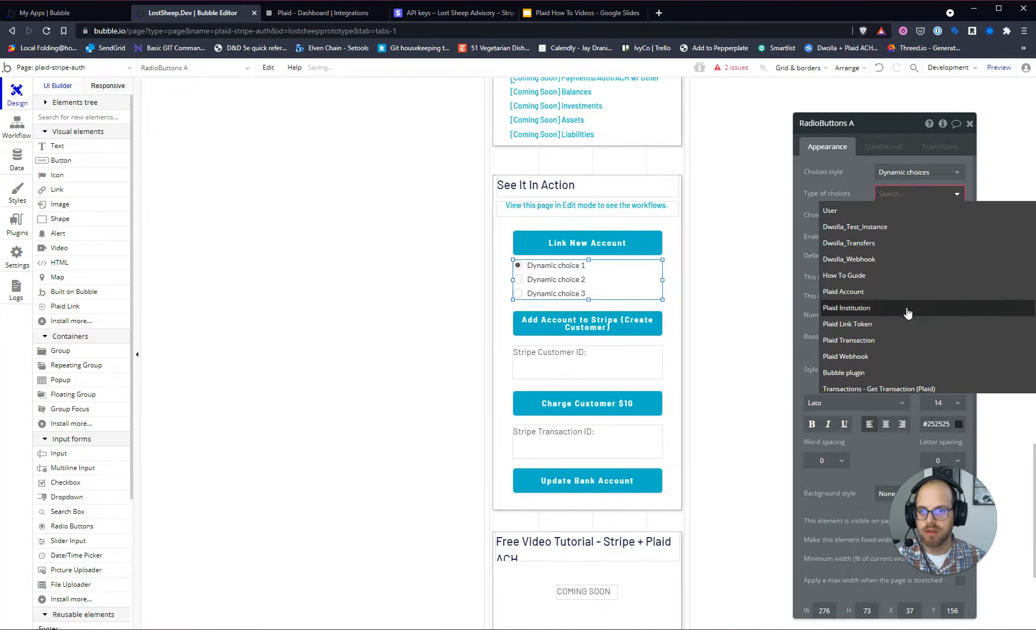
pyautogui.scroll(-2, 848, 291)
pyautogui.click(861, 241)
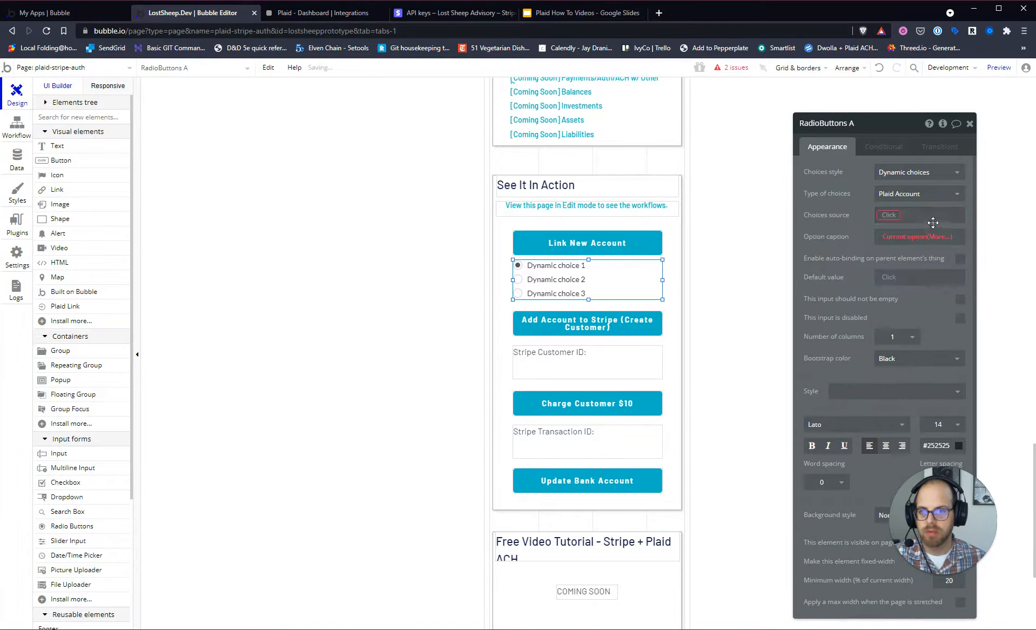
# Step: Set the choices source to Parent group's Plaid Institution's Accounts and the option caption to Current option's name
pyautogui.click(894, 216)
pyautogui.click(919, 232)
pyautogui.click(836, 233)
pyautogui.click(917, 230)
pyautogui.click(943, 254)
pyautogui.click(812, 257)
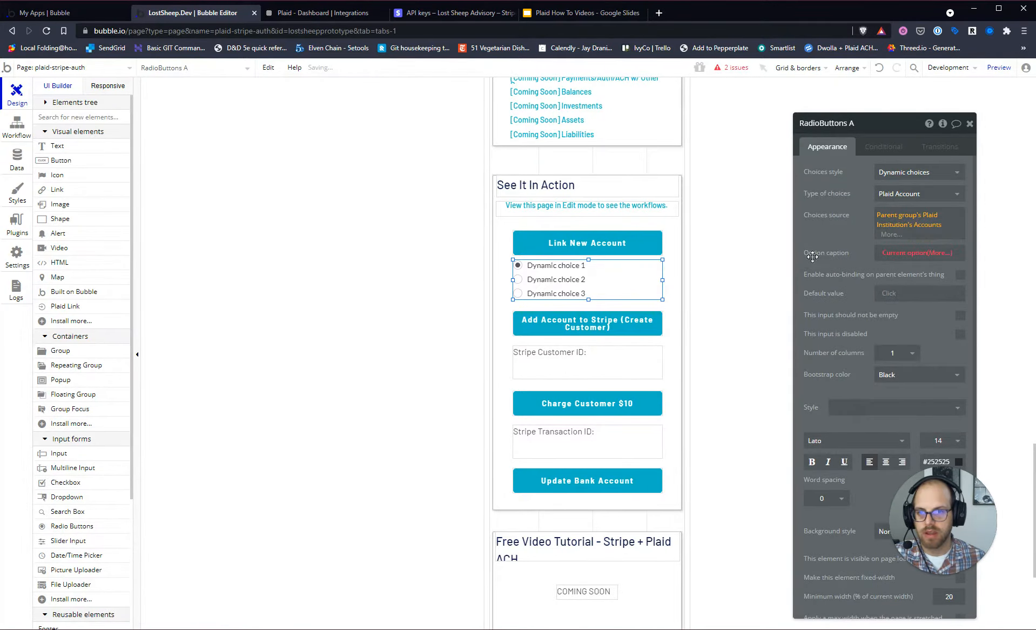
pyautogui.click(924, 247)
pyautogui.click(924, 275)
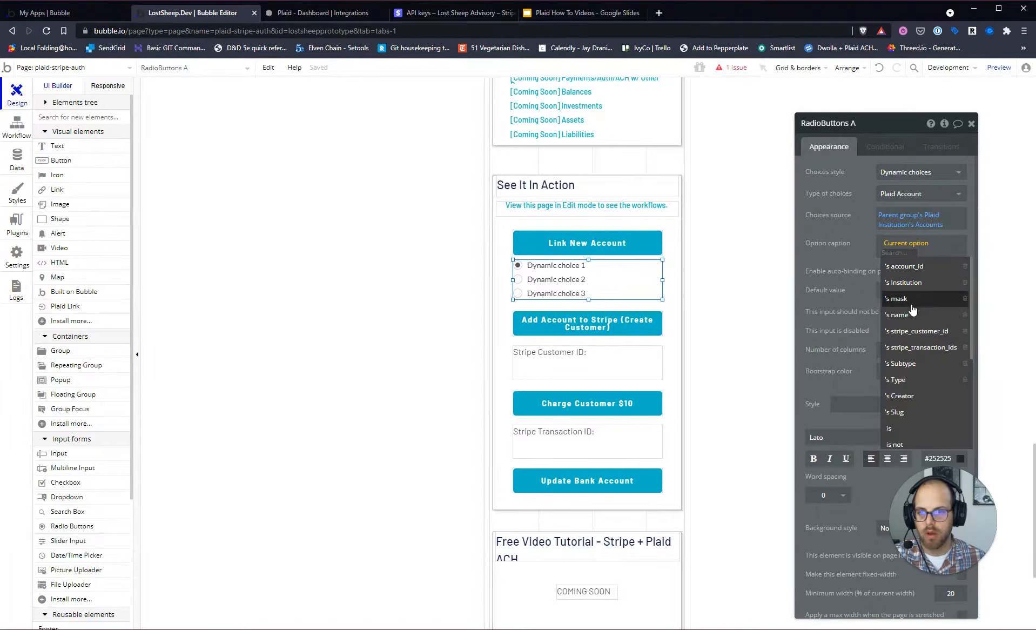
pyautogui.click(909, 315)
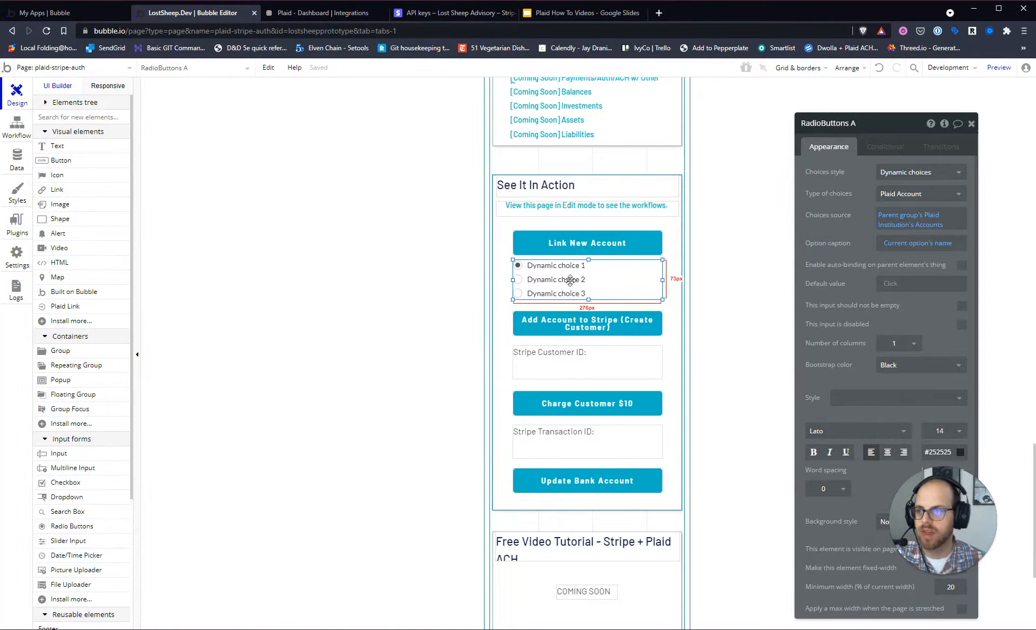
# Step: Preview the plaid-stripe-auth page, start linking a new account in See It In Action, and continue past Plaid's consent screen
pyautogui.click(999, 68)
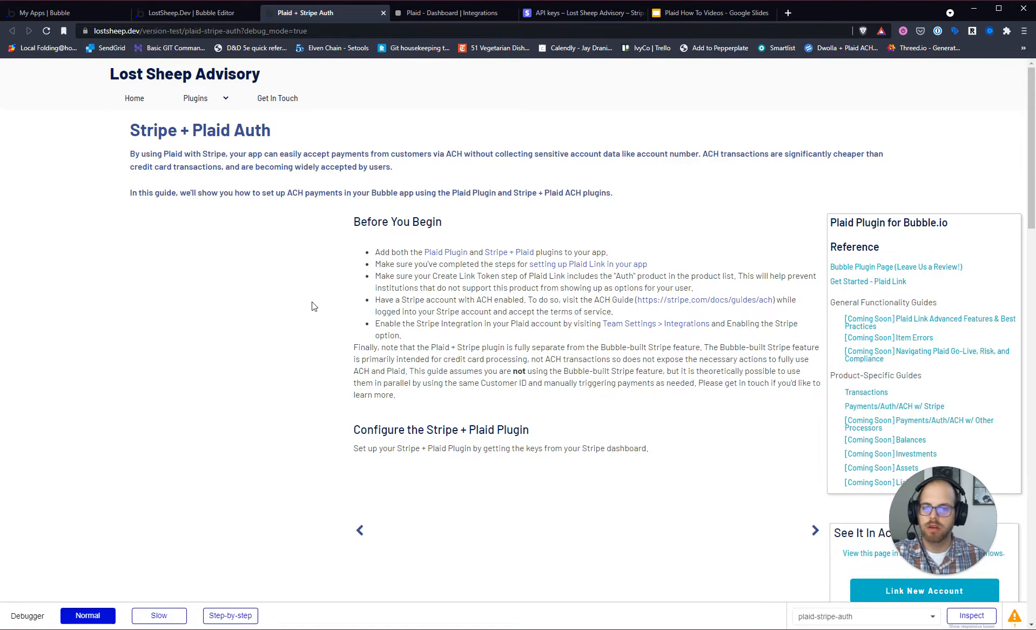
pyautogui.scroll(-3, 450, 347)
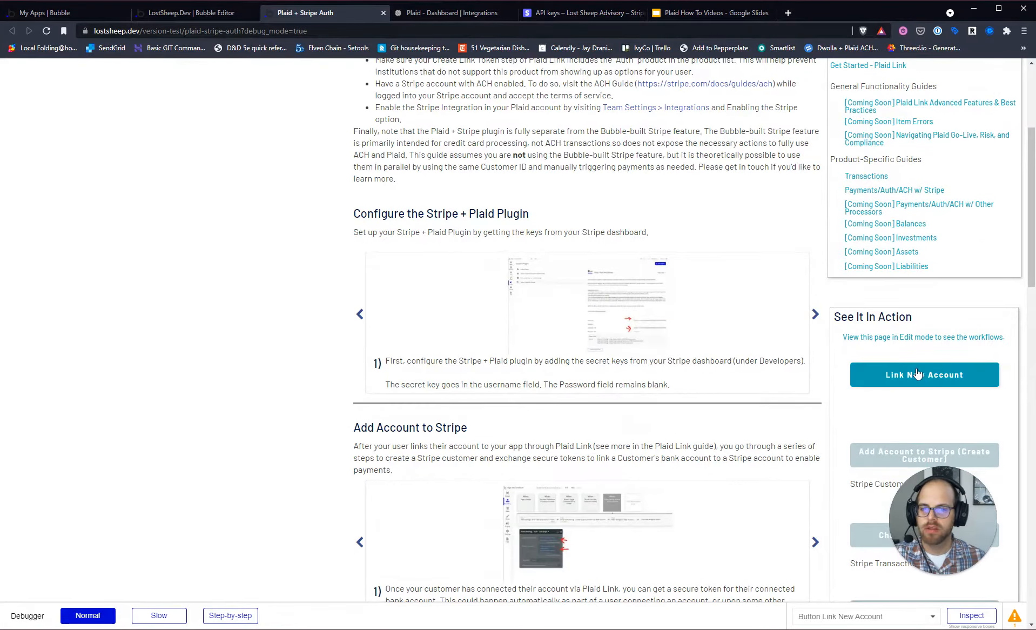
pyautogui.click(926, 376)
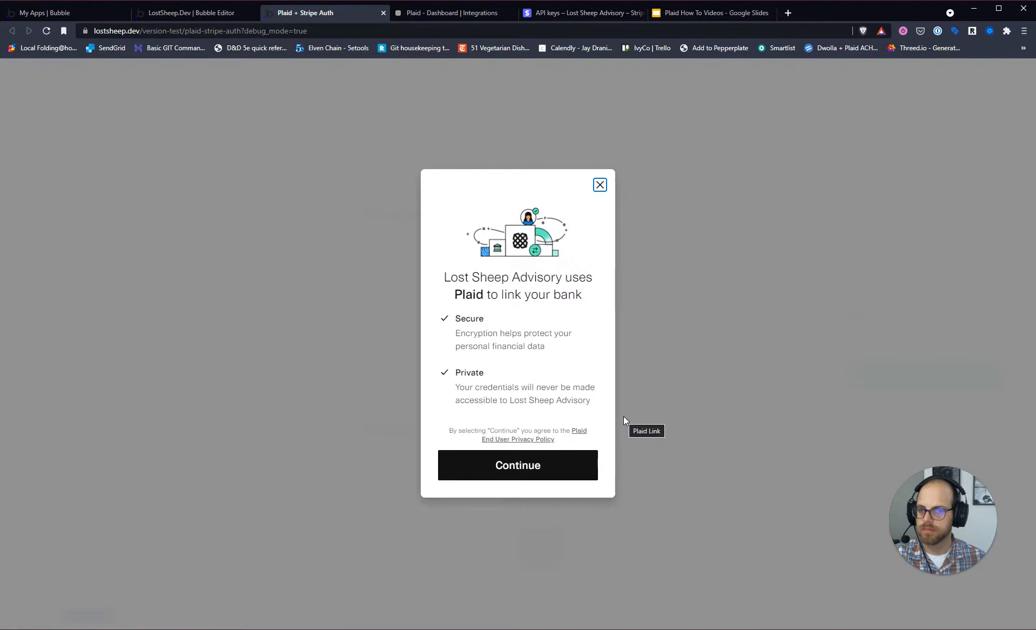
pyautogui.click(522, 470)
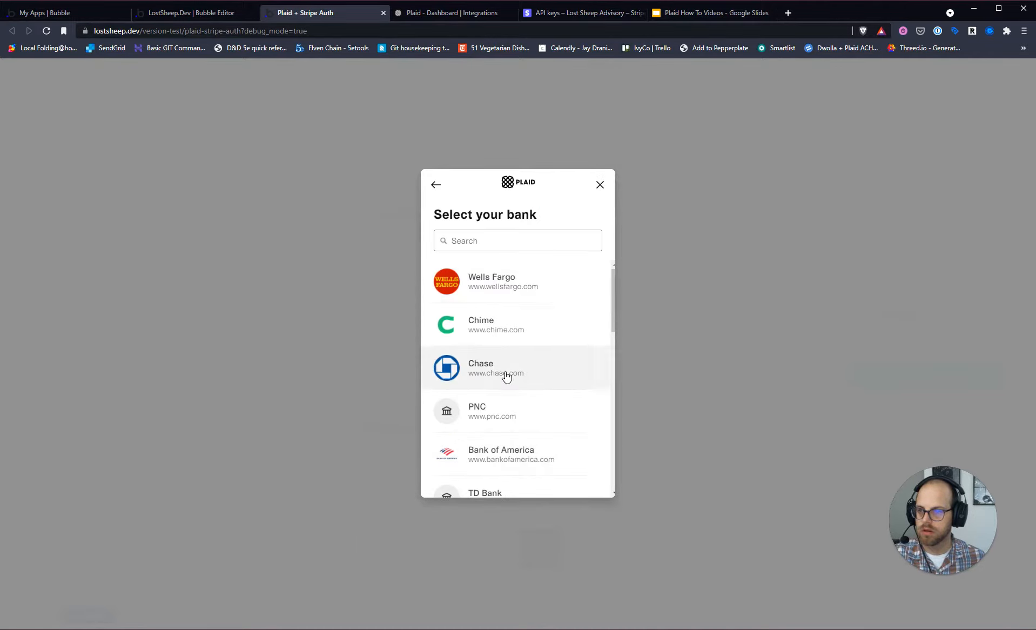
# Step: Choose Chase as the bank, log in with user ID user_good and the account password, and show the linked accounts on the page
pyautogui.click(502, 357)
pyautogui.click(489, 335)
pyautogui.write('user')
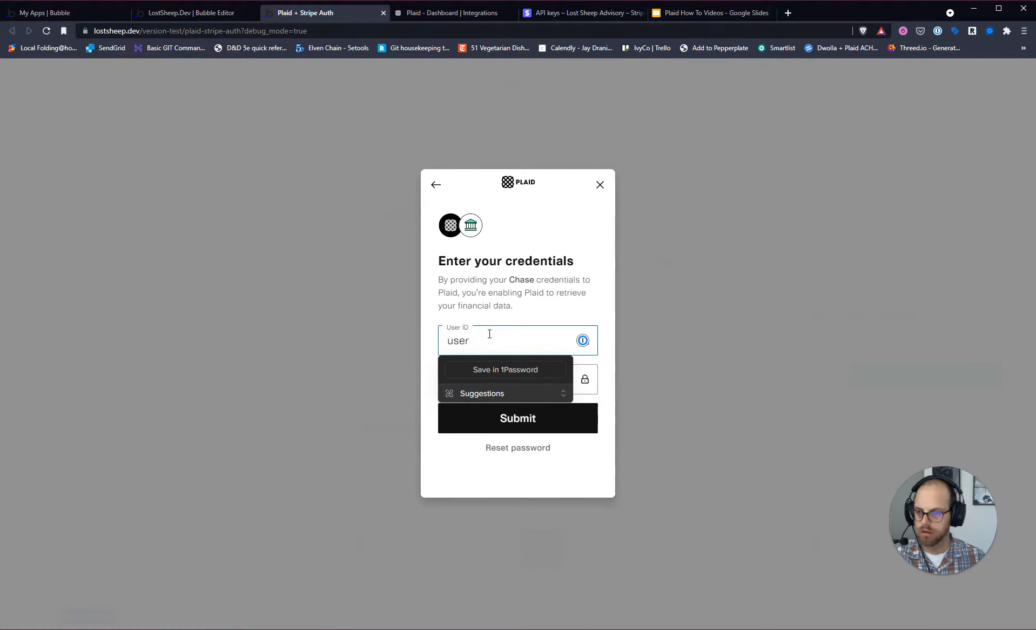
pyautogui.write(')_gpp')
pyautogui.press('BackSpace')
pyautogui.press('BackSpace')
pyautogui.write('ood')
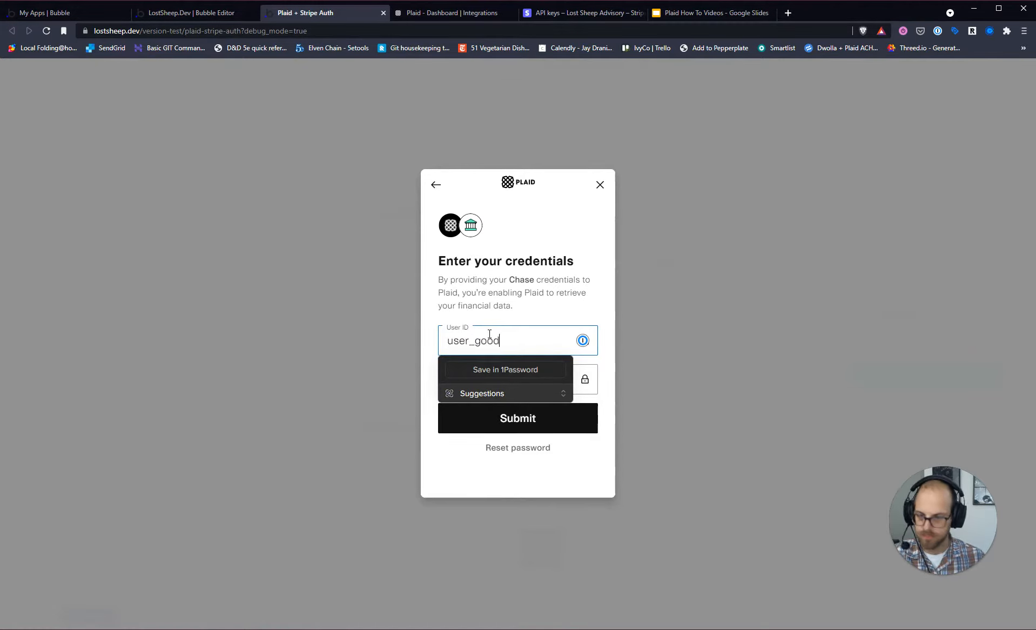
pyautogui.press('Tab')
pyautogui.write('pass_good')
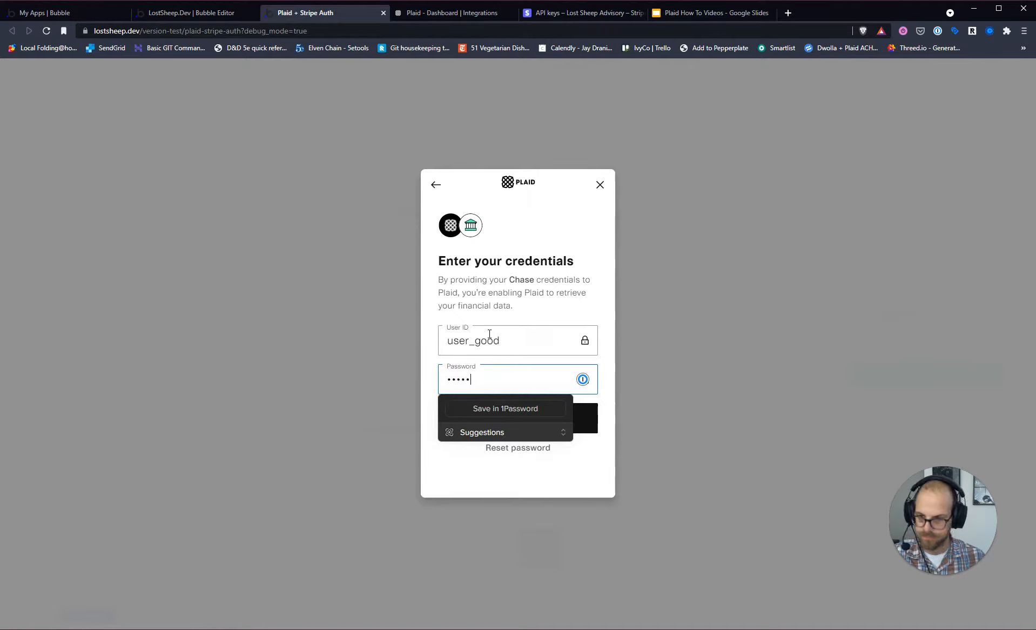
pyautogui.press('Return')
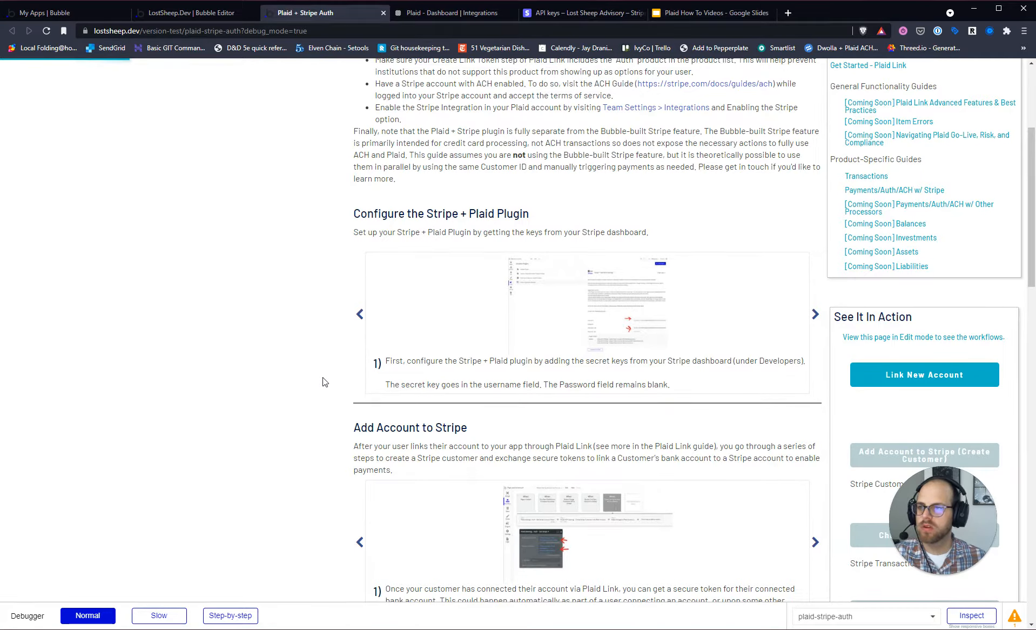
pyautogui.scroll(-2, 902, 406)
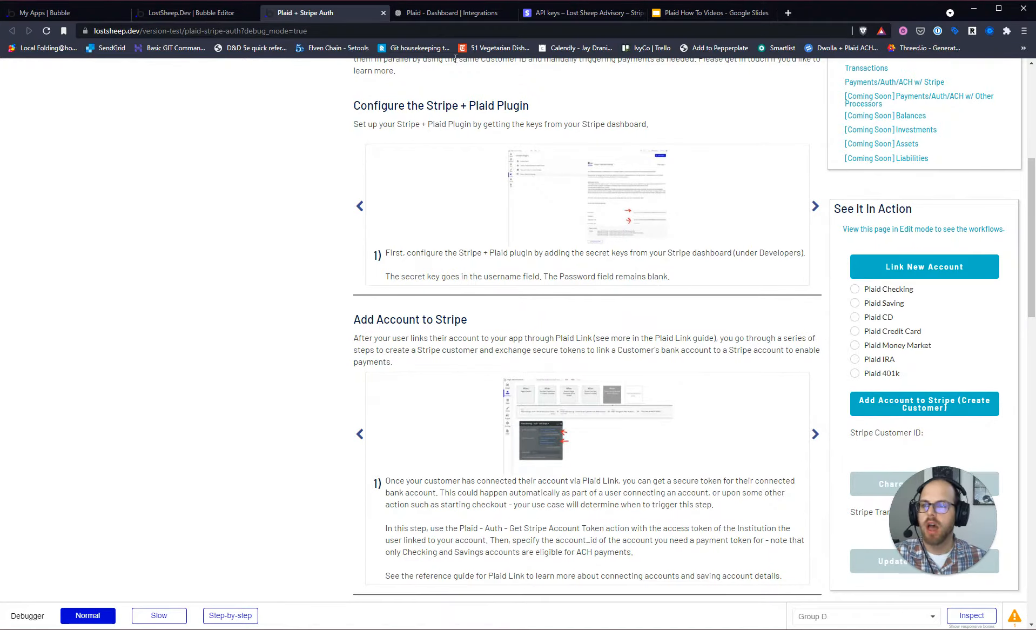
# Step: Switch to the Plaid dashboard and open the Account Select settings of the Link customization
pyautogui.click(439, 16)
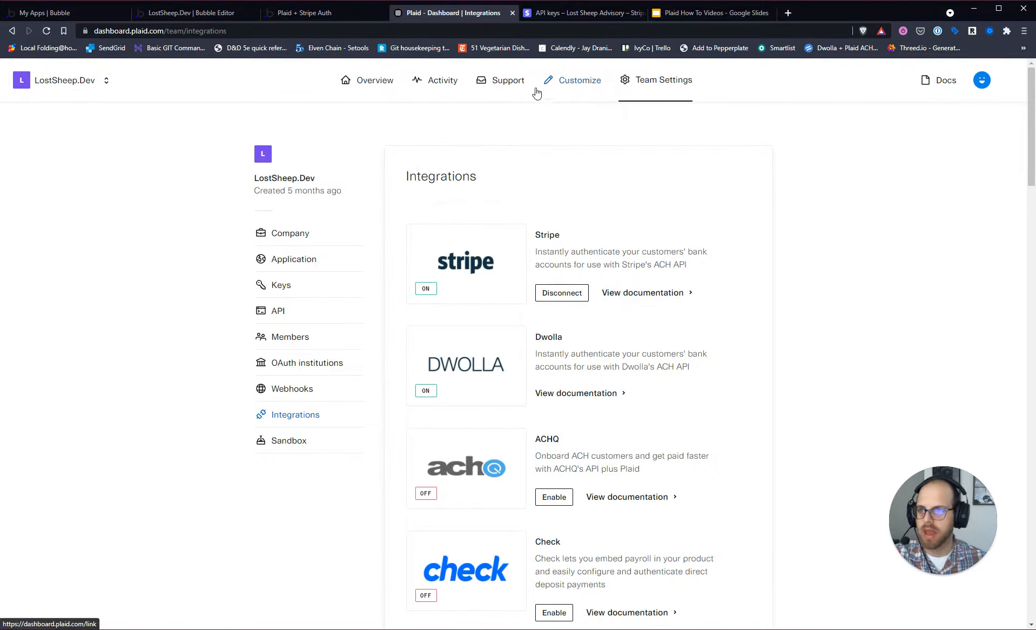
pyautogui.click(579, 80)
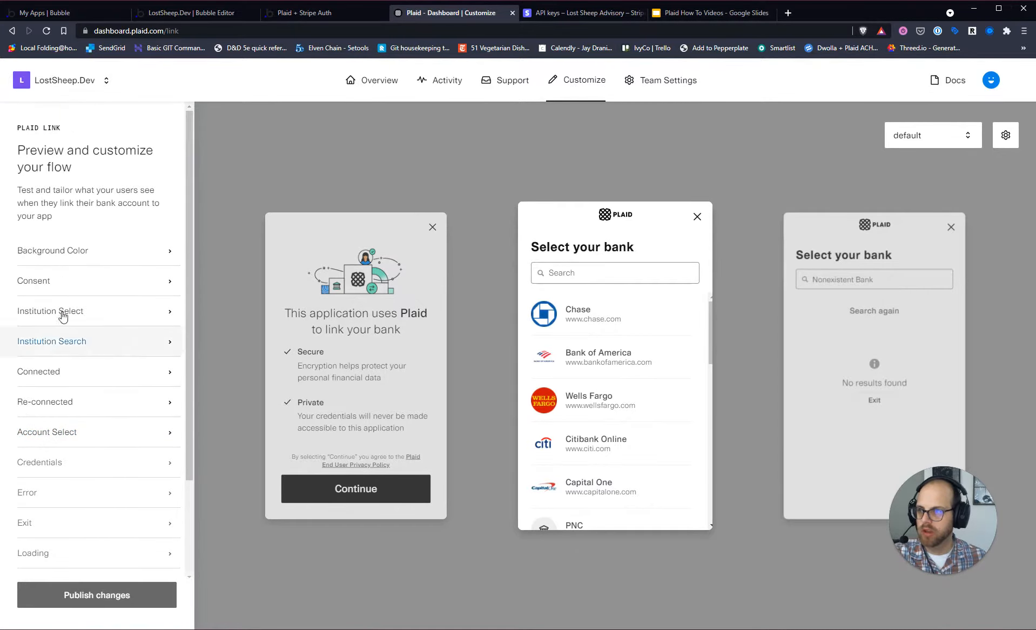
pyautogui.scroll(-1, 93, 536)
pyautogui.scroll(-1, 93, 536)
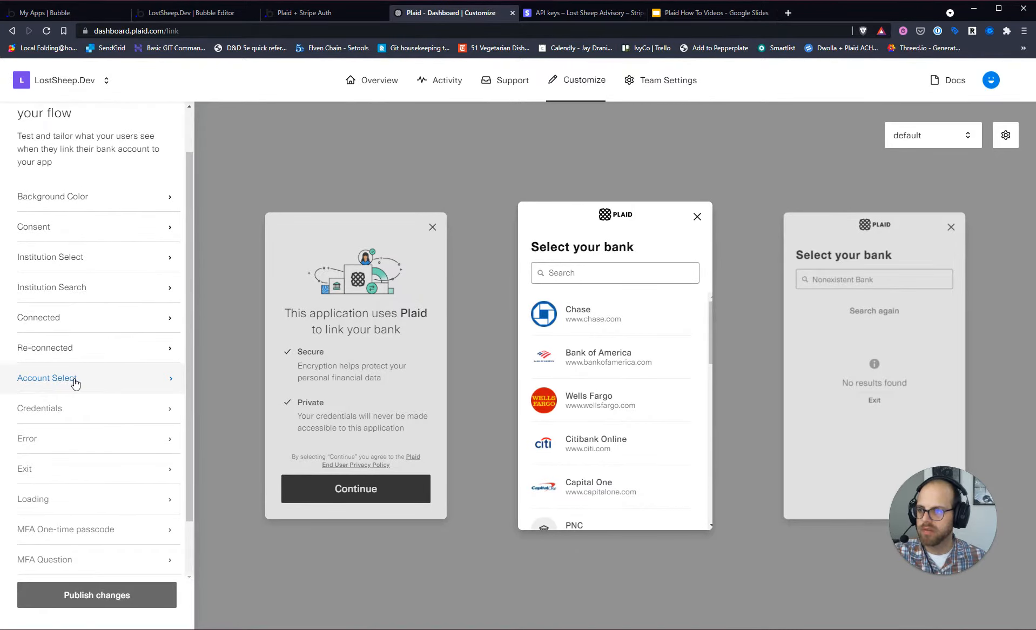
pyautogui.click(69, 378)
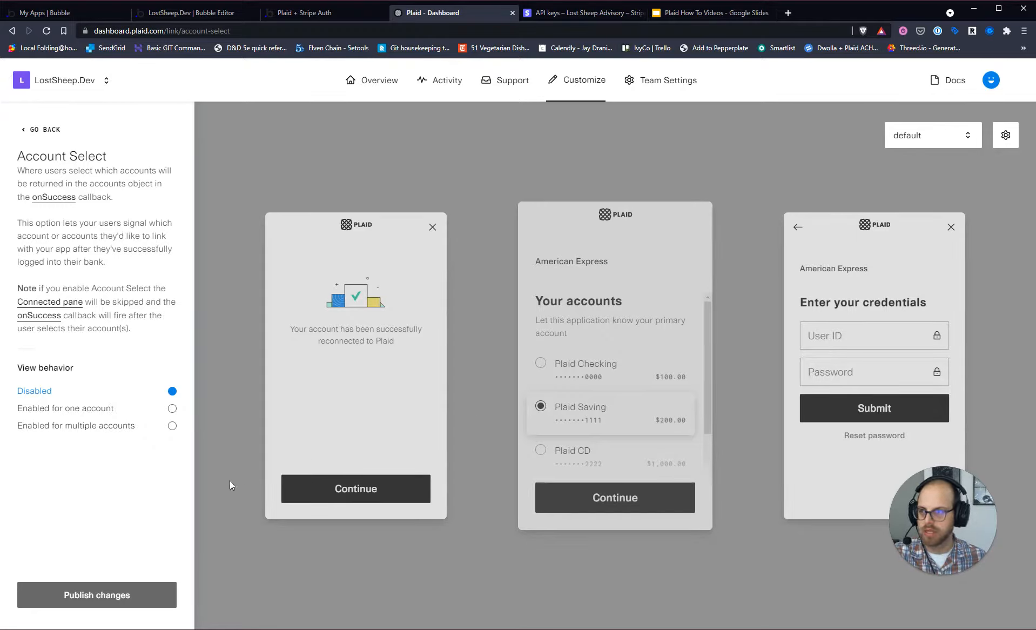
# Step: Preview the Account Select behaviors for one account and for multiple accounts, and set the view behavior back to Disabled
pyautogui.click(74, 409)
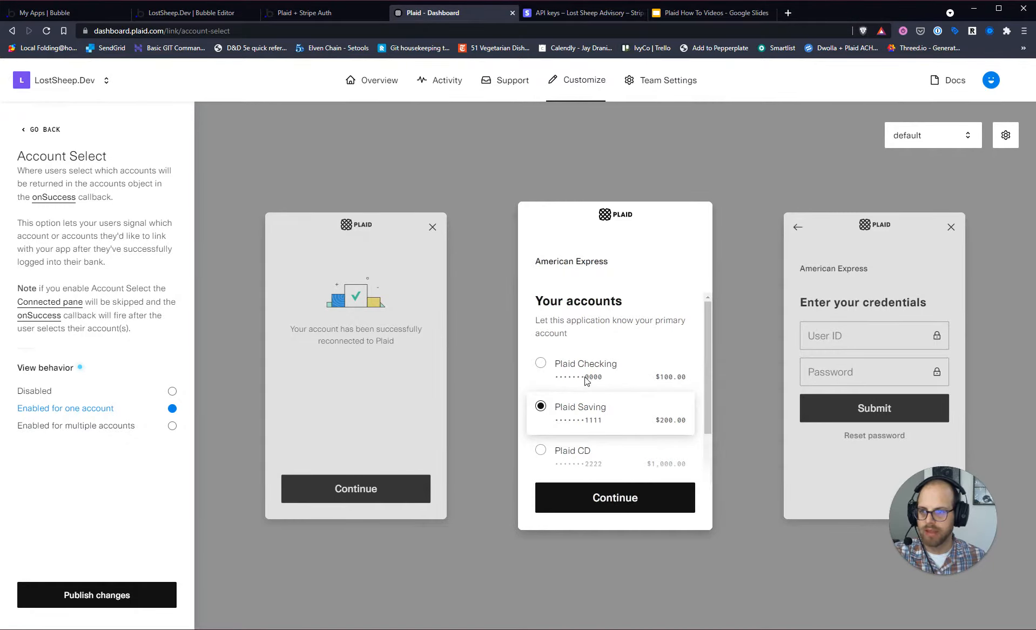
pyautogui.click(53, 426)
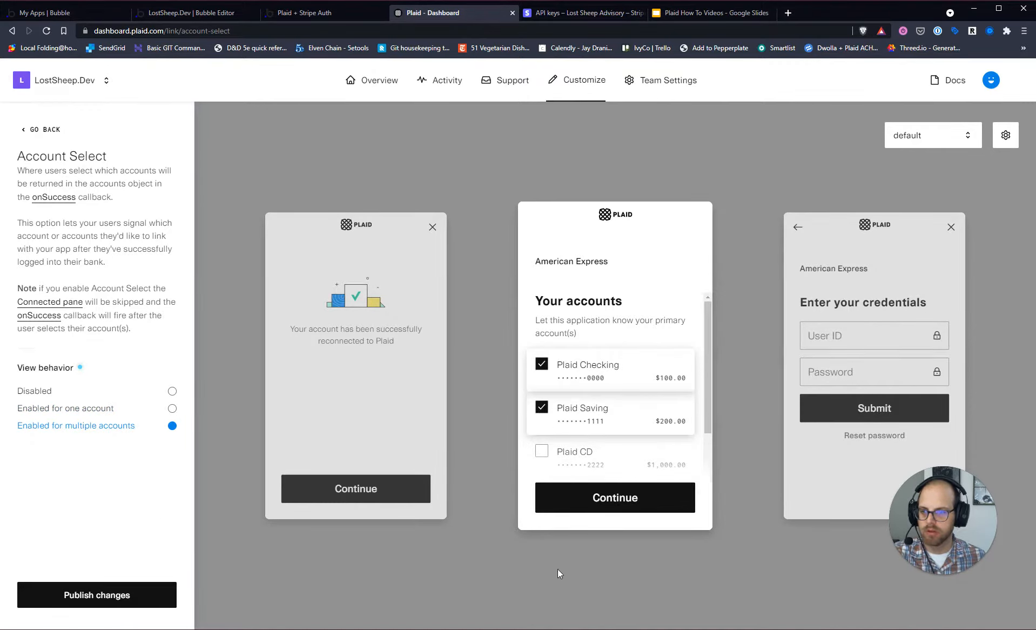
pyautogui.click(92, 396)
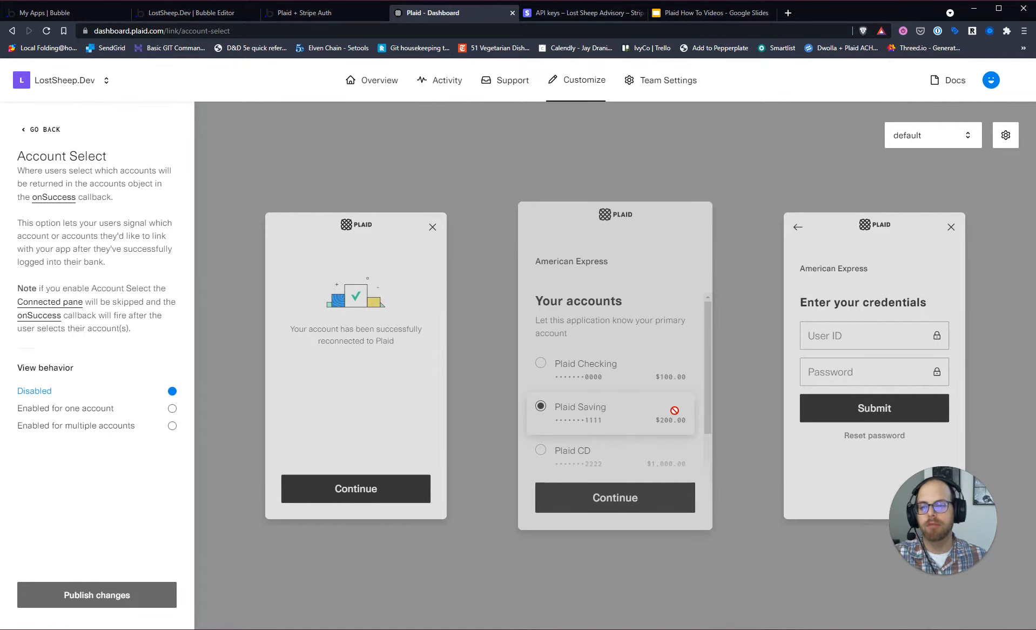
pyautogui.click(155, 412)
pyautogui.click(142, 426)
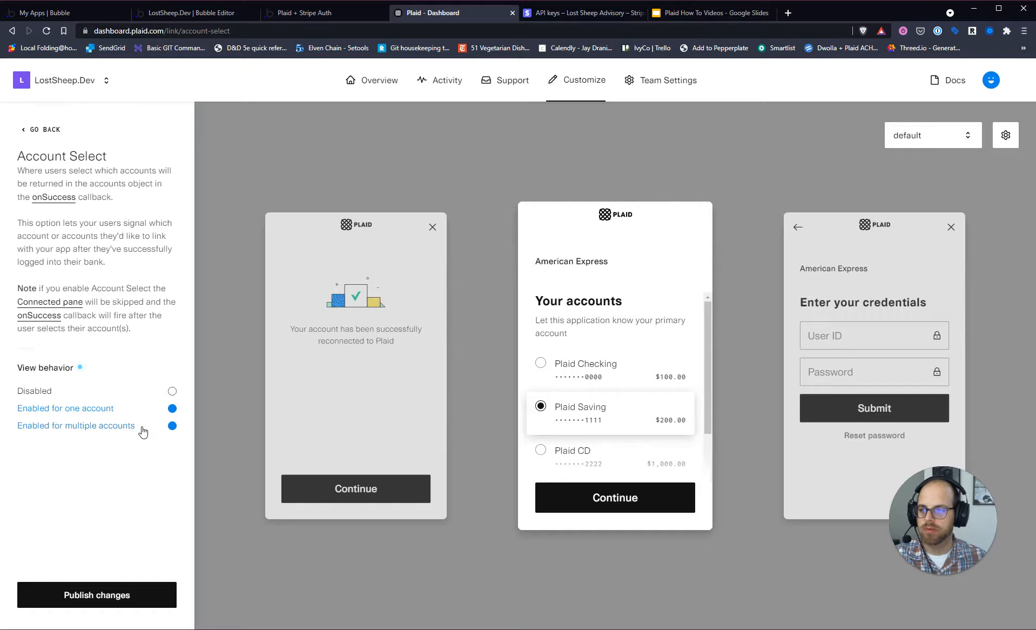
pyautogui.click(172, 391)
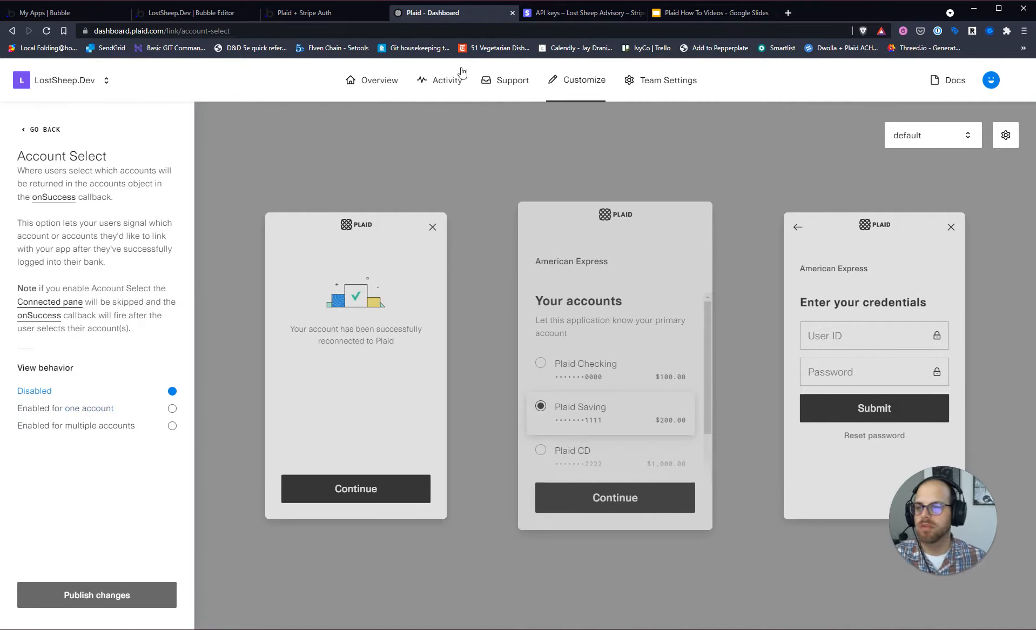
# Step: Switch to the plaid-stripe-auth preview, try the Plaid Credit Card option in the linked-account list, and reselect Plaid Checking
pyautogui.click(305, 13)
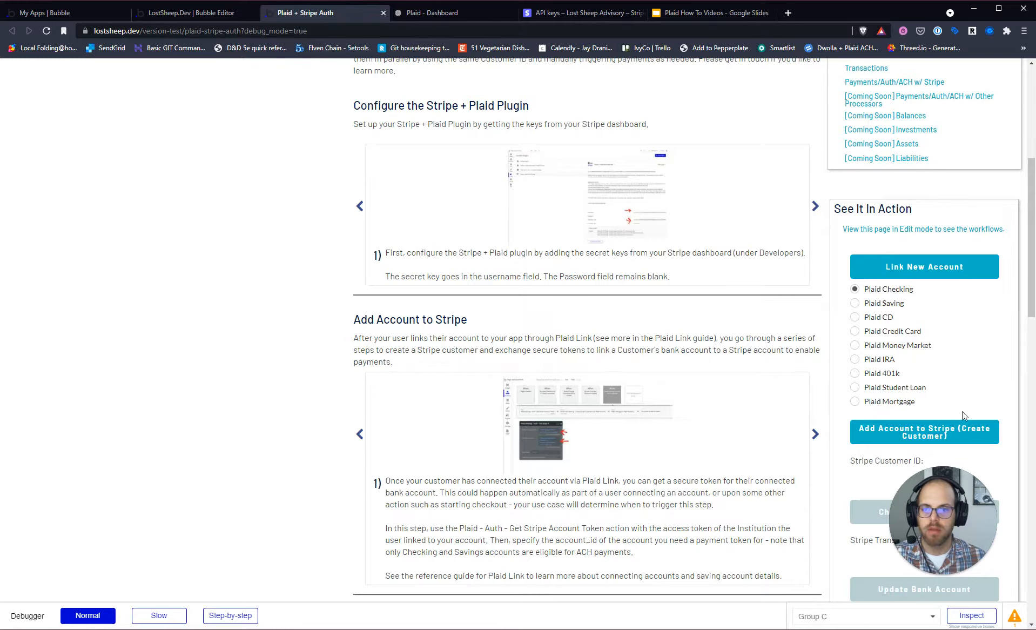
pyautogui.click(881, 331)
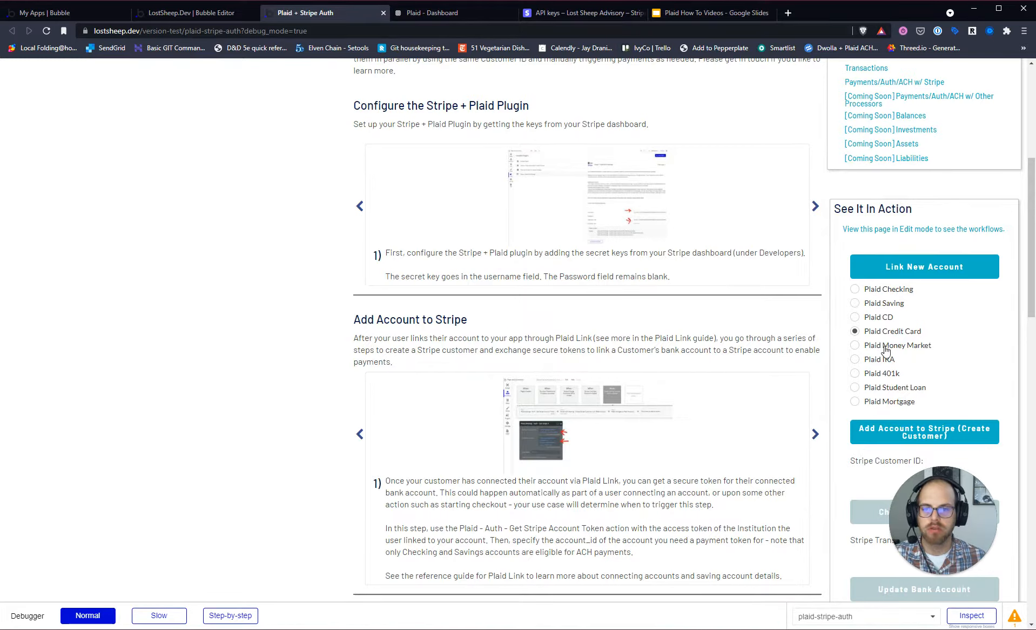
pyautogui.click(887, 290)
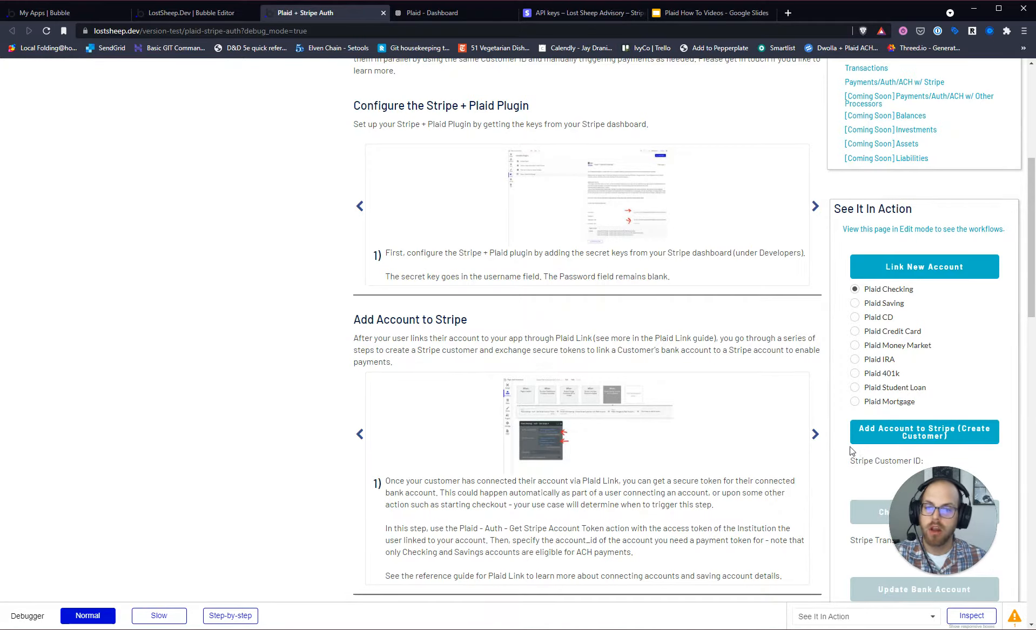
# Step: Switch back to the Bubble editor and append :filtered to the choices source of RadioButtons A
pyautogui.click(195, 12)
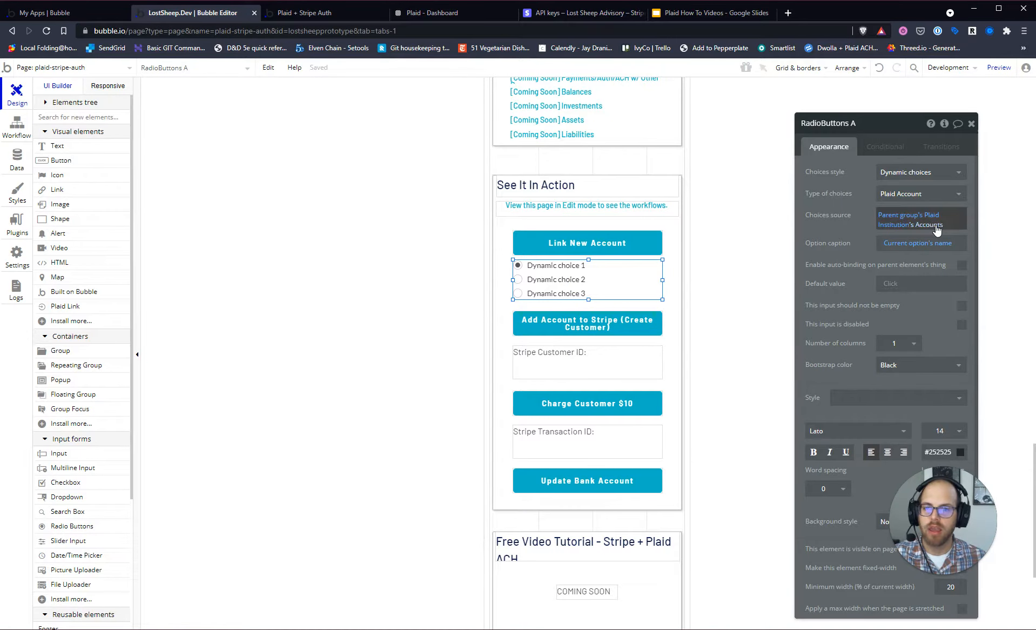
pyautogui.click(936, 228)
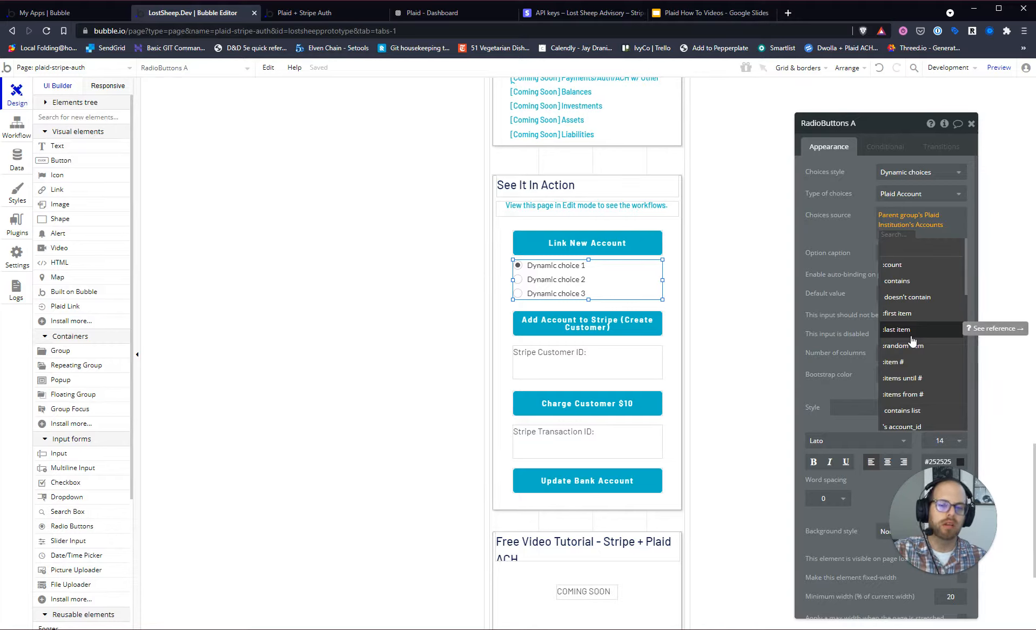
pyautogui.scroll(-1, 923, 393)
pyautogui.scroll(1, 908, 384)
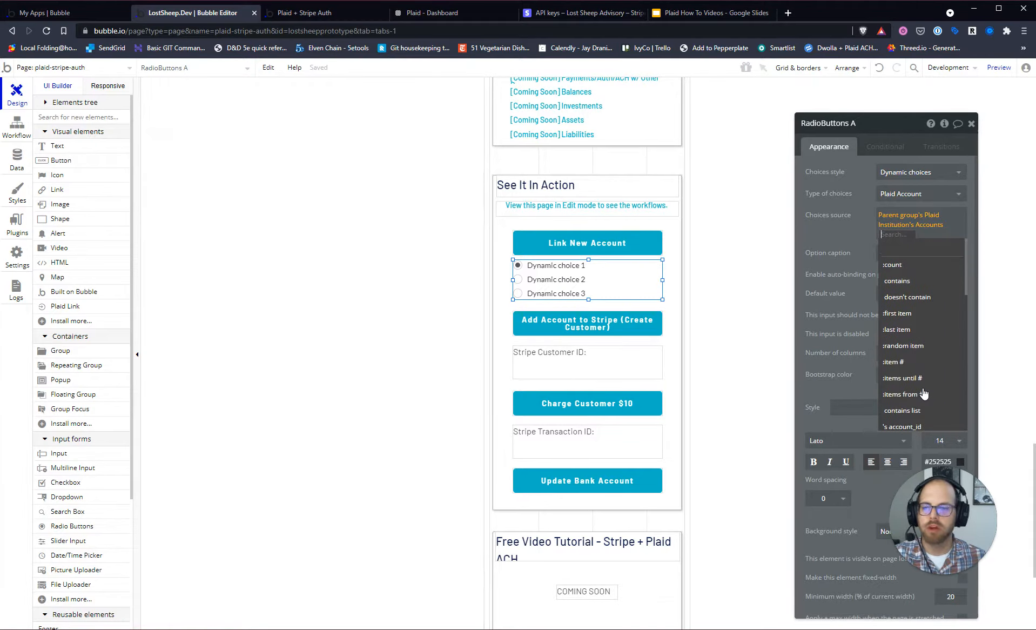
pyautogui.scroll(-2, 934, 354)
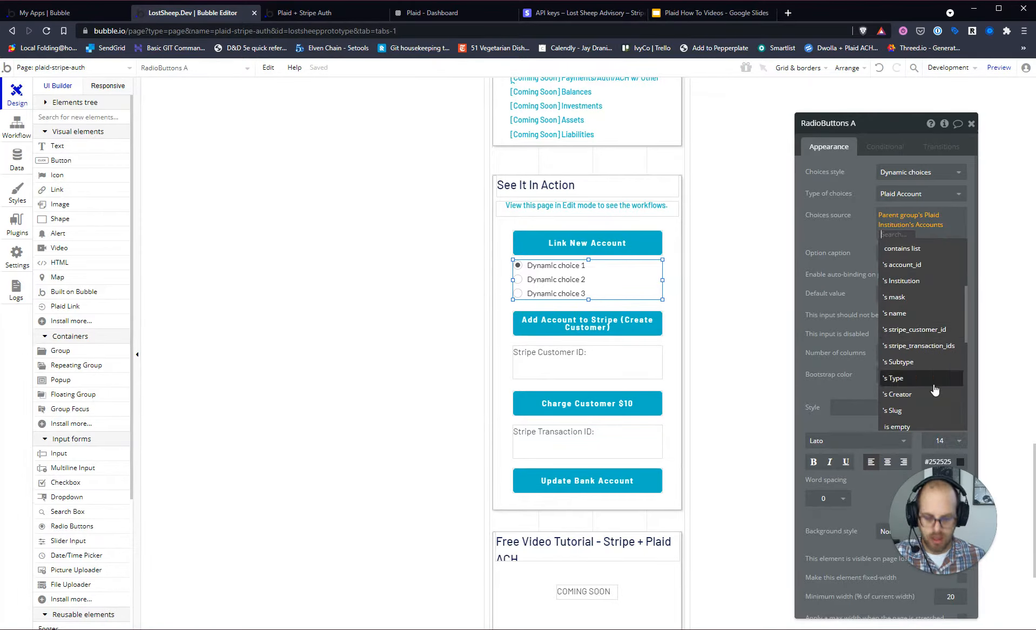
pyautogui.write('fil')
pyautogui.click(892, 264)
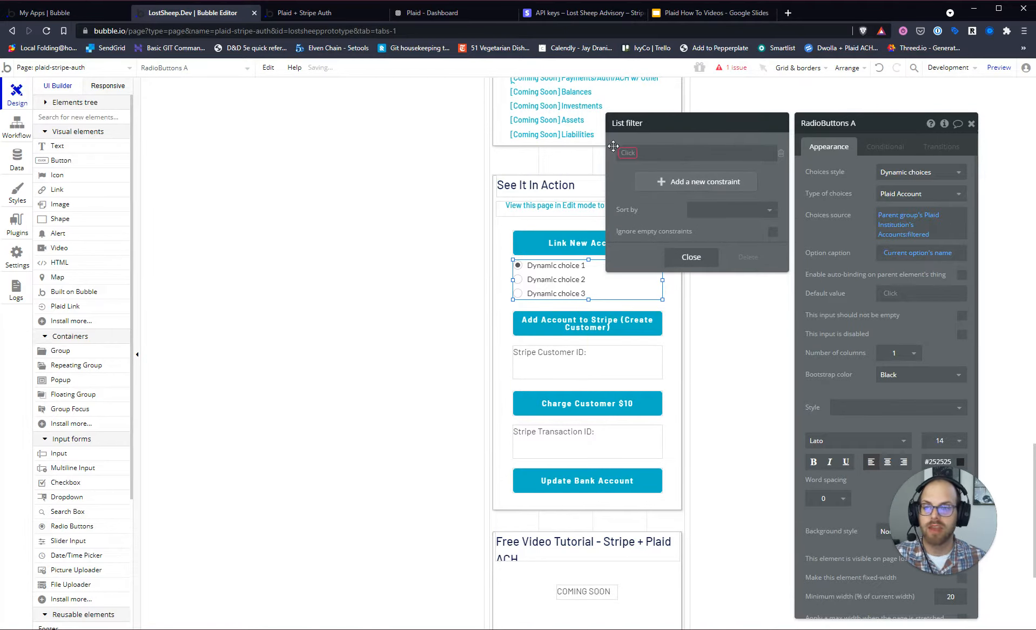
# Step: Add the constraint Subtype = checking to the account list filter and close the filter settings
pyautogui.click(627, 153)
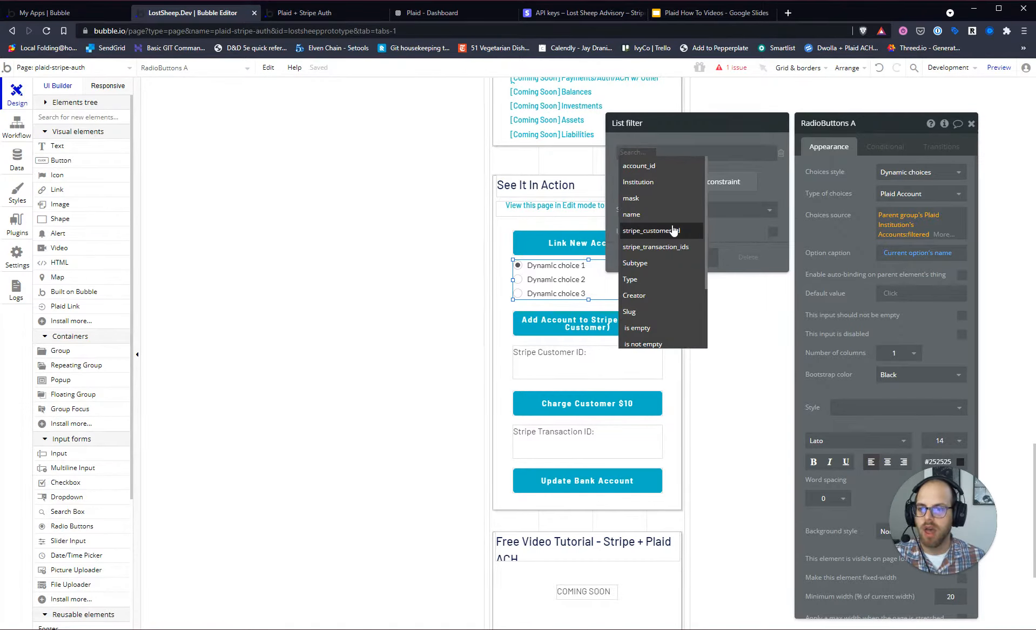
pyautogui.click(667, 263)
pyautogui.click(660, 155)
pyautogui.click(664, 166)
pyautogui.write('checking')
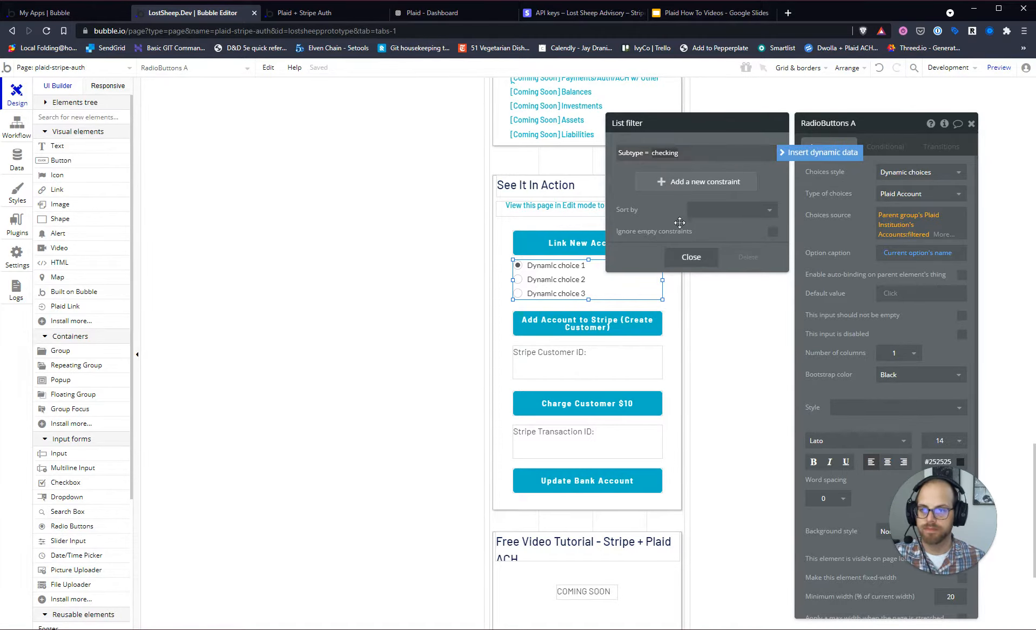
pyautogui.click(691, 257)
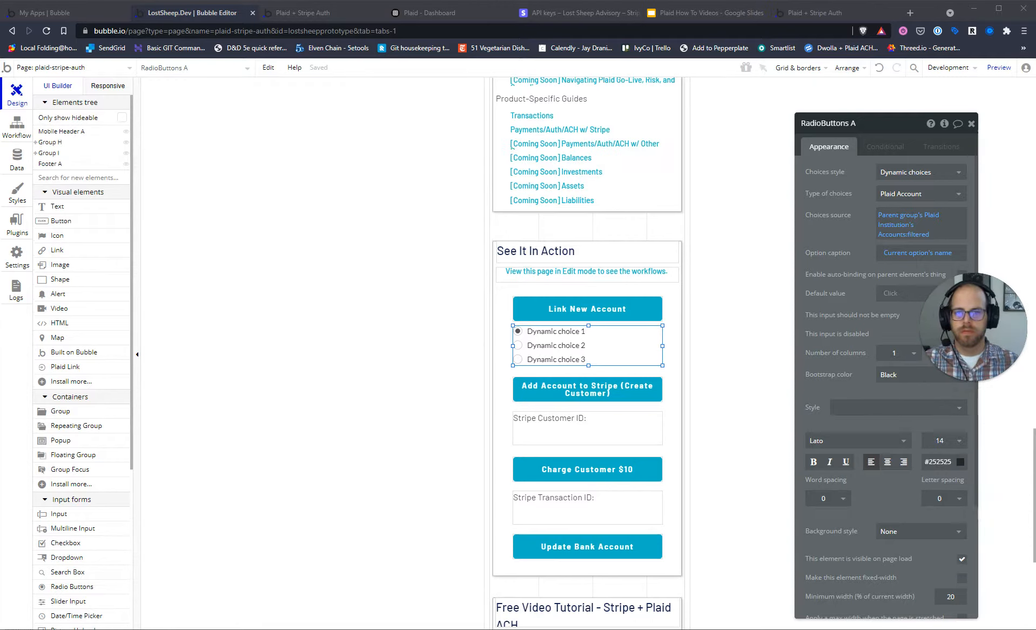
# Step: Review the Plaid Payments (Auth) Process diagram in the Google Slides presentation and return to the Bubble editor
pyautogui.moveTo(539, 327); pyautogui.dragTo(539, 327)
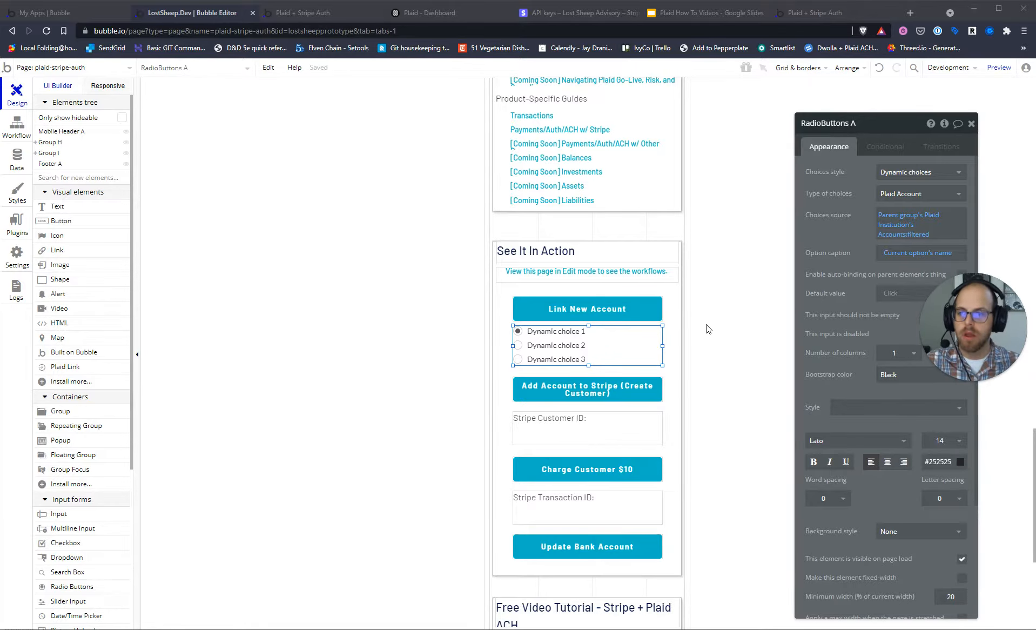
pyautogui.click(696, 13)
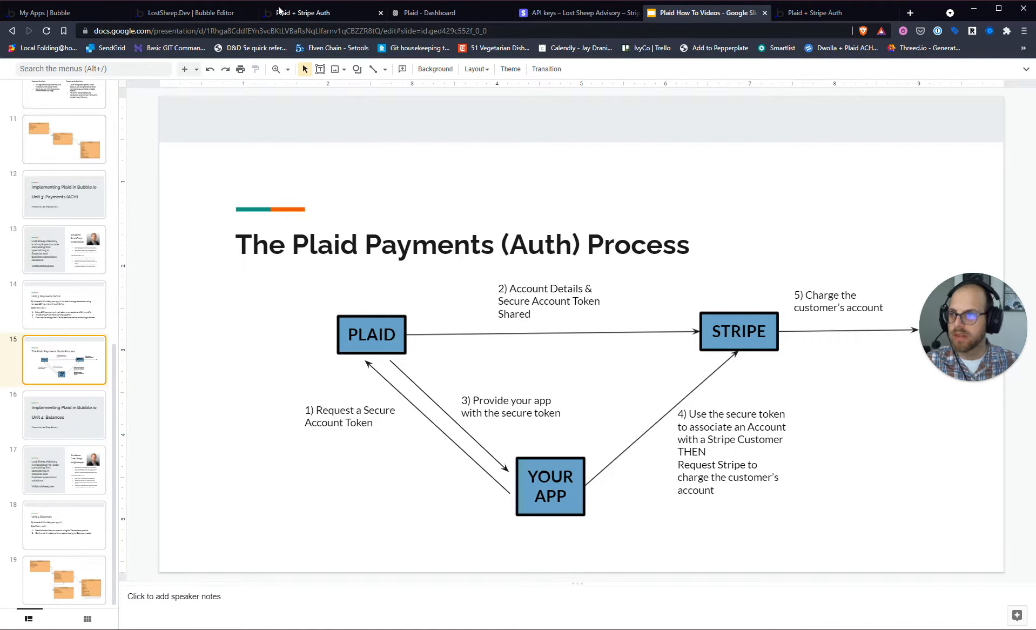
pyautogui.click(223, 14)
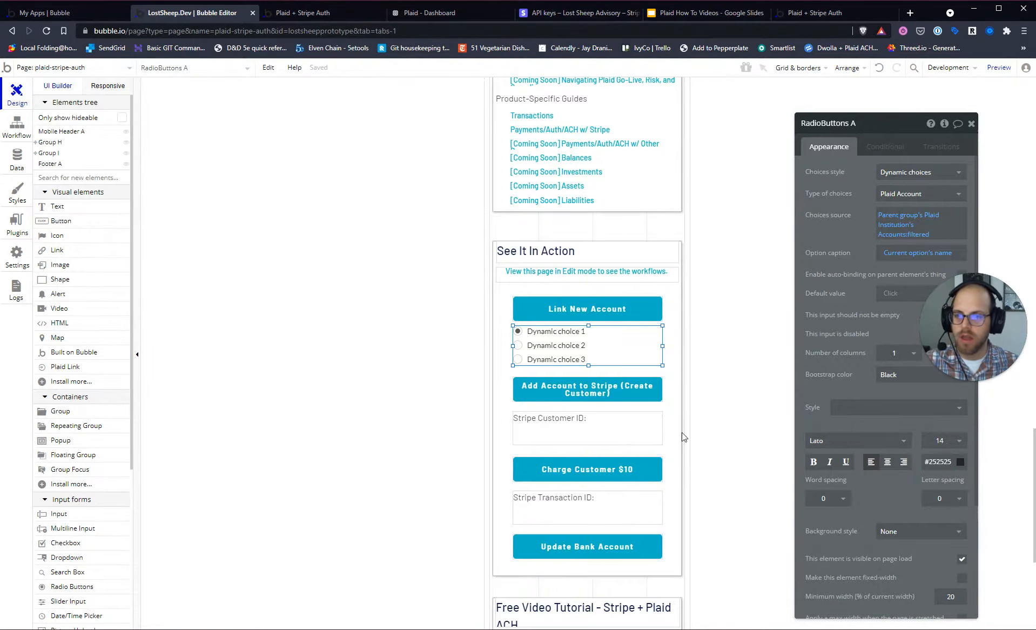
# Step: Open the workflow of the Add Account to Stripe (Create Customer) button and add the Plaid (testing) - Auth - Get Stripe Account Token action
pyautogui.click(576, 395)
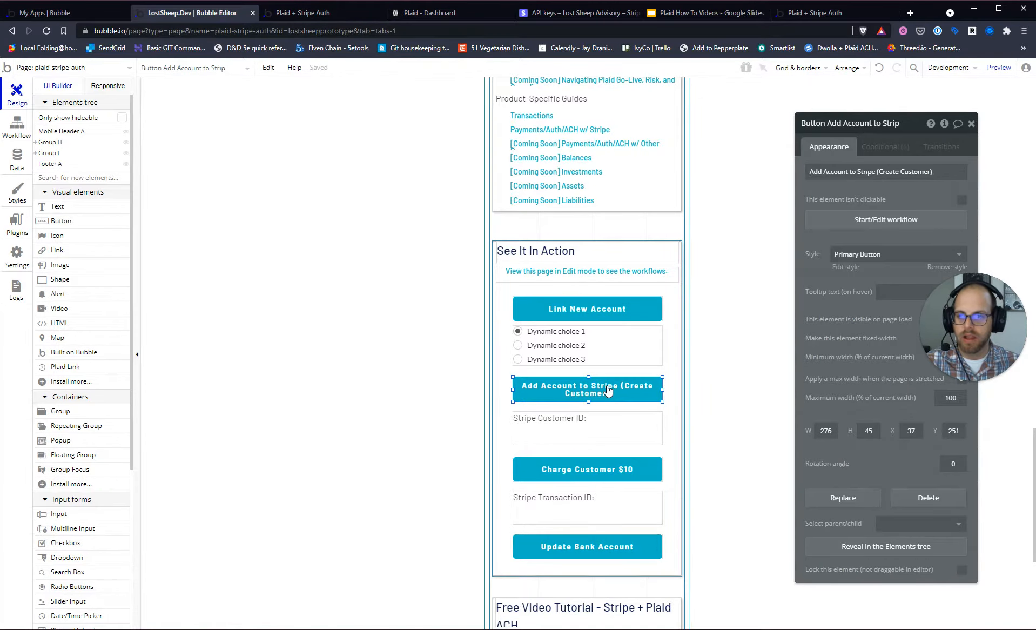
pyautogui.click(886, 221)
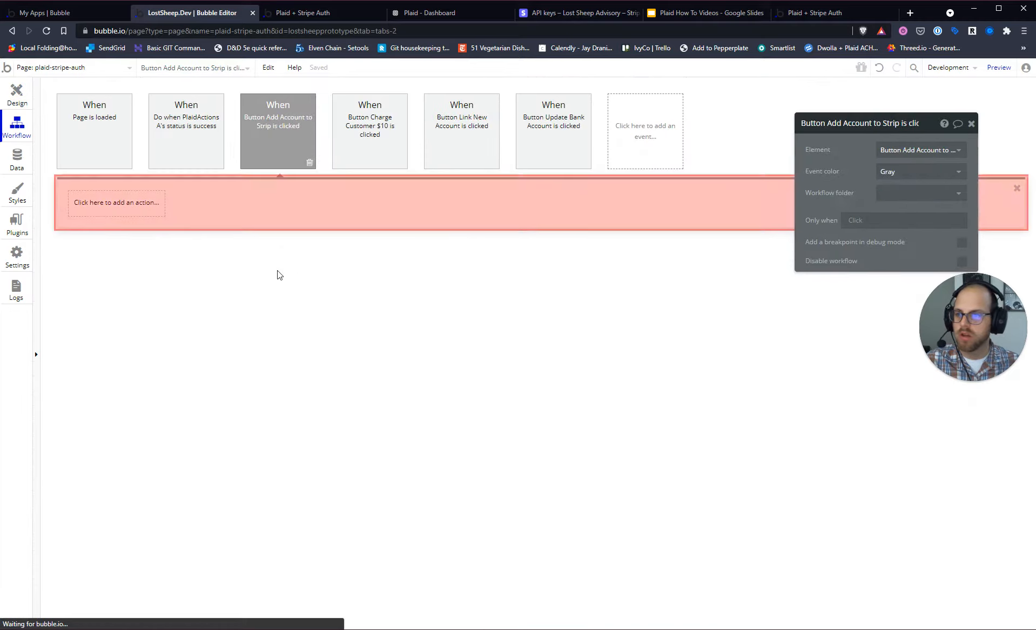
pyautogui.click(133, 201)
pyautogui.moveTo(108, 368)
pyautogui.scroll(-10, 219, 373)
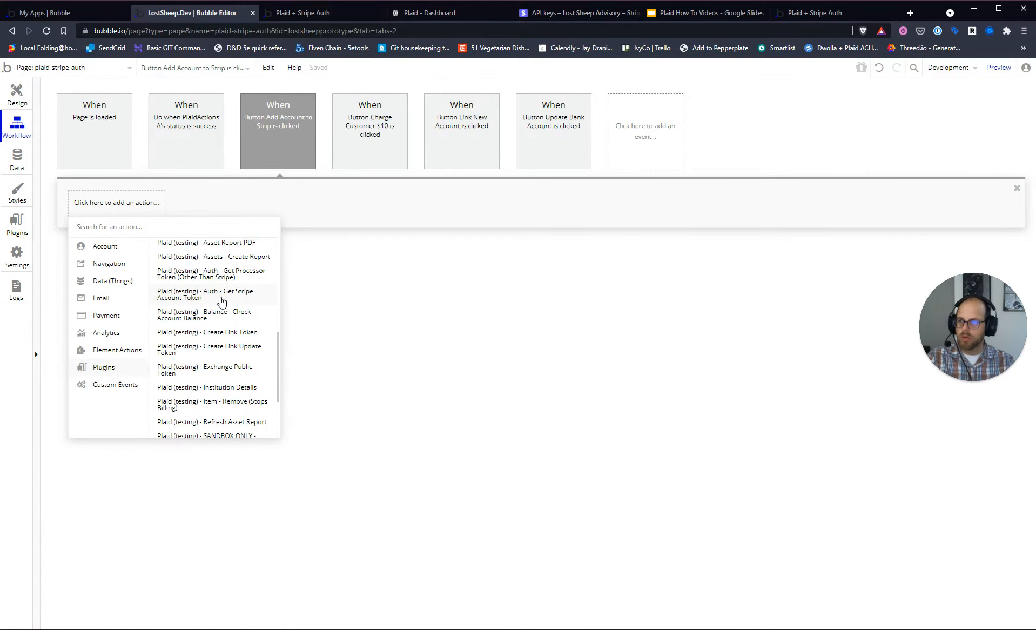
pyautogui.click(219, 296)
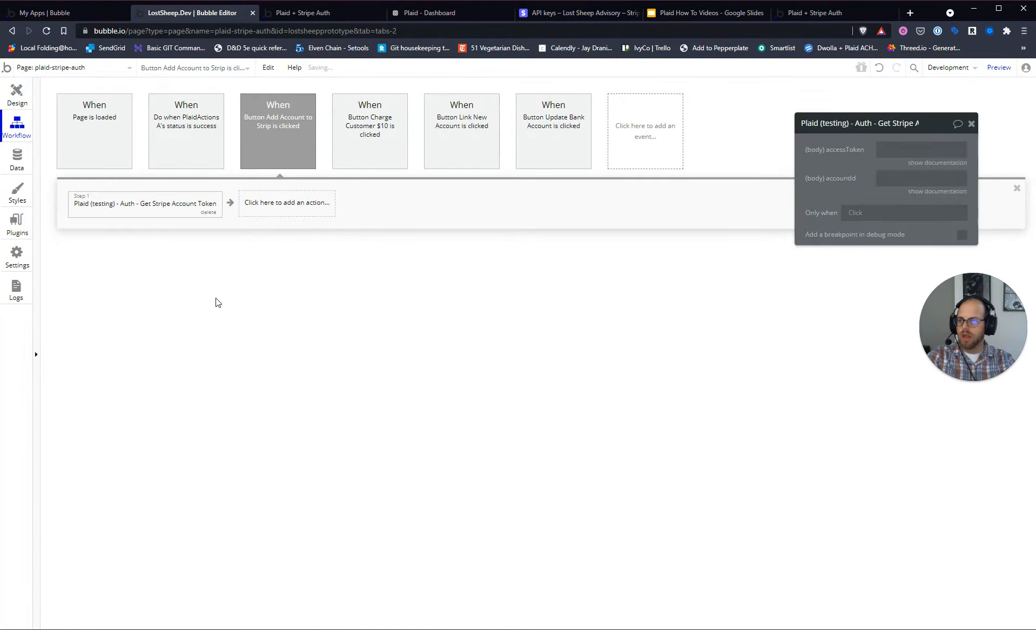
# Step: Add the Plaid (testing) - Auth - Get Processor Token (Other Than Stripe) action as the second workflow step
pyautogui.click(326, 218)
pyautogui.write('auth')
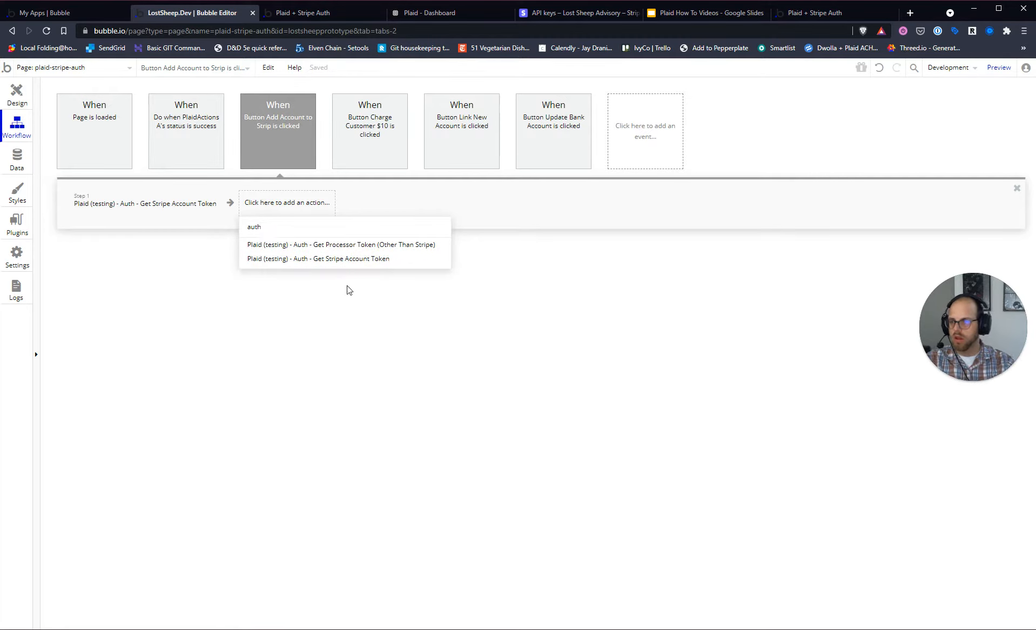
pyautogui.click(356, 245)
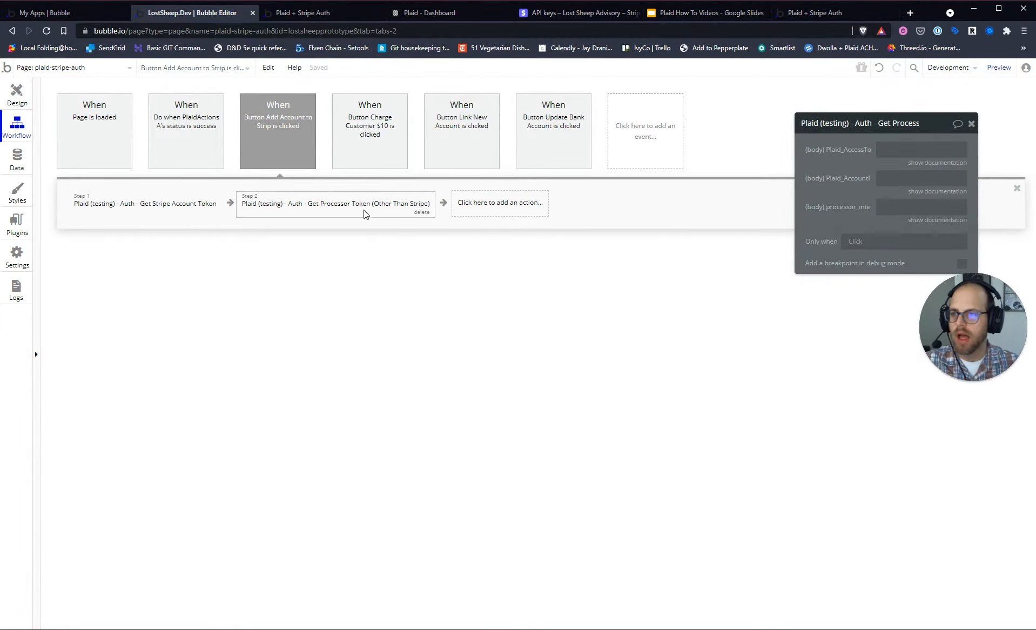
# Step: Compare the parameters of both token actions, including the processor field's documentation, and delete the Get Processor Token action
pyautogui.click(157, 205)
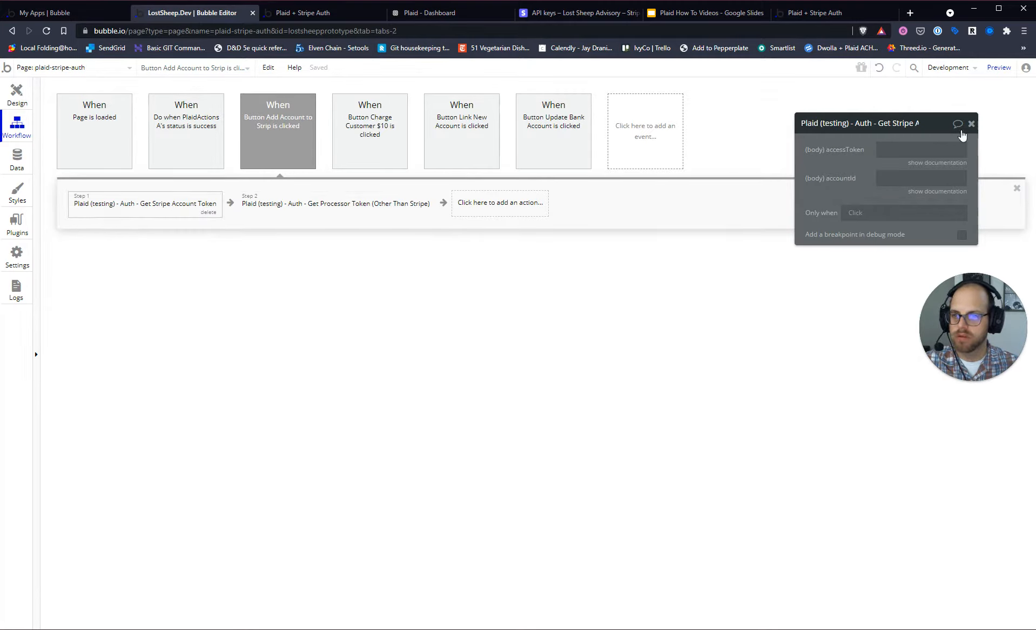
pyautogui.click(900, 151)
pyautogui.click(897, 184)
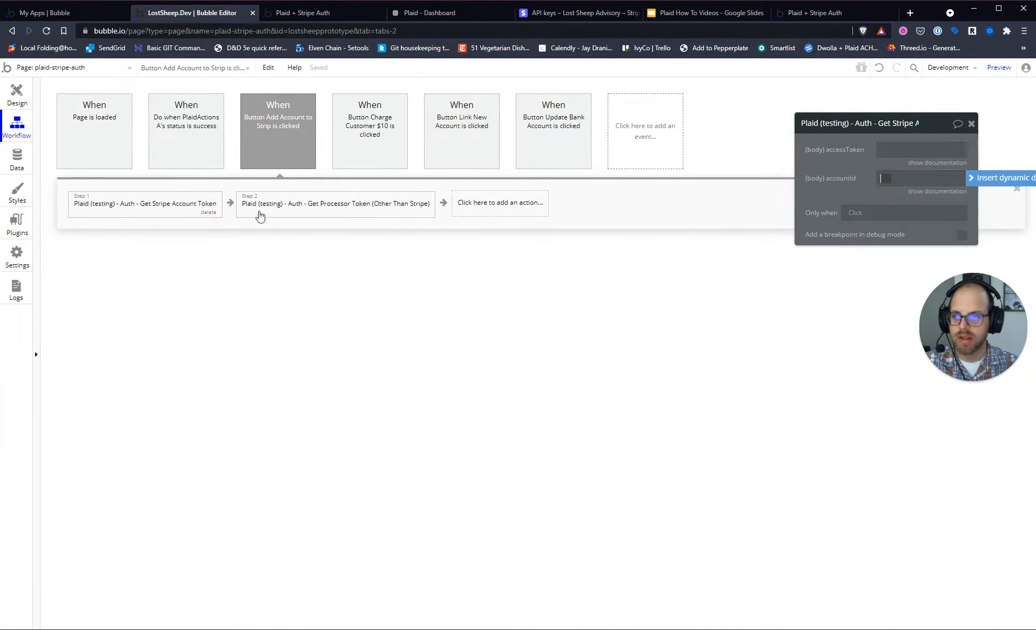
pyautogui.click(286, 210)
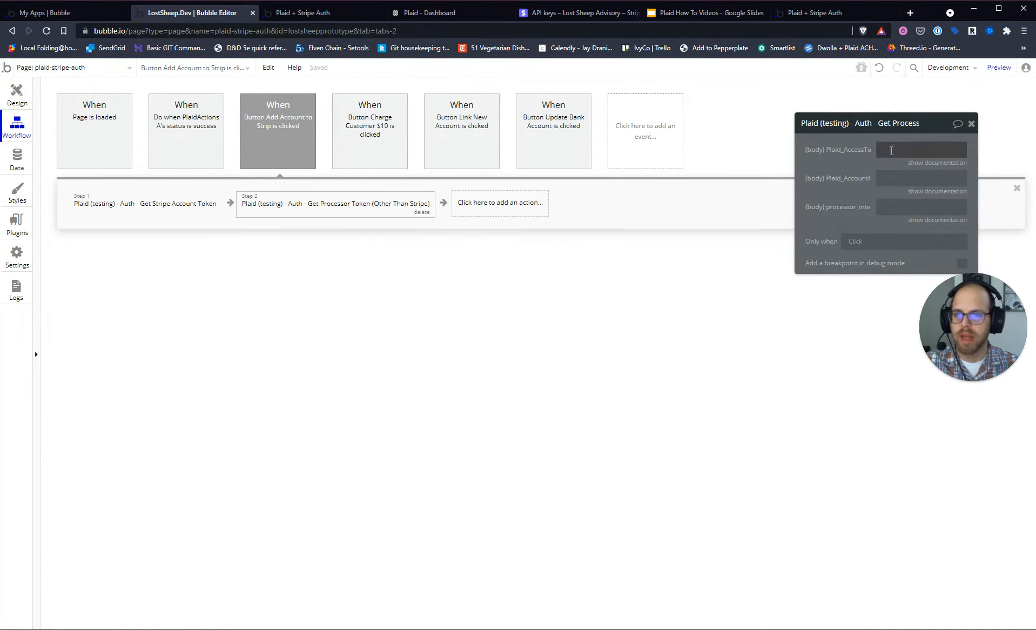
pyautogui.click(913, 149)
pyautogui.click(908, 179)
pyautogui.click(895, 208)
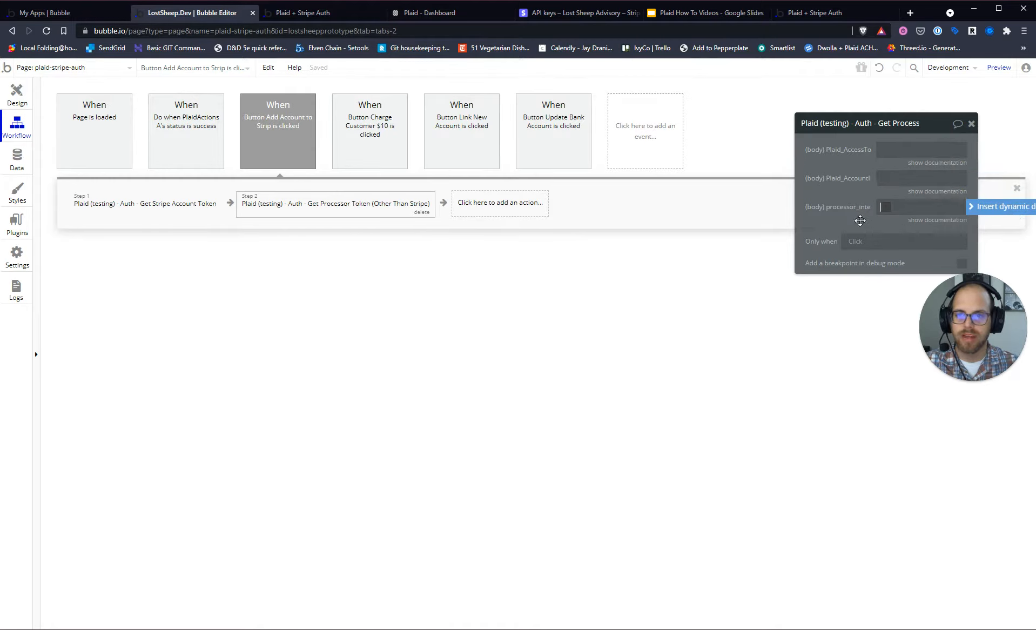
pyautogui.click(921, 220)
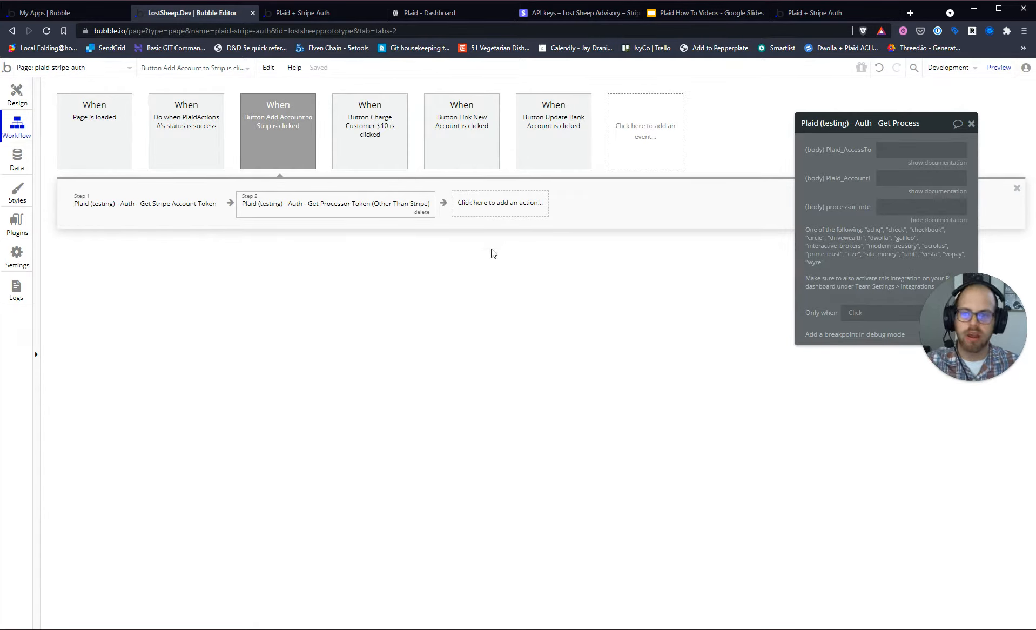
pyautogui.click(423, 213)
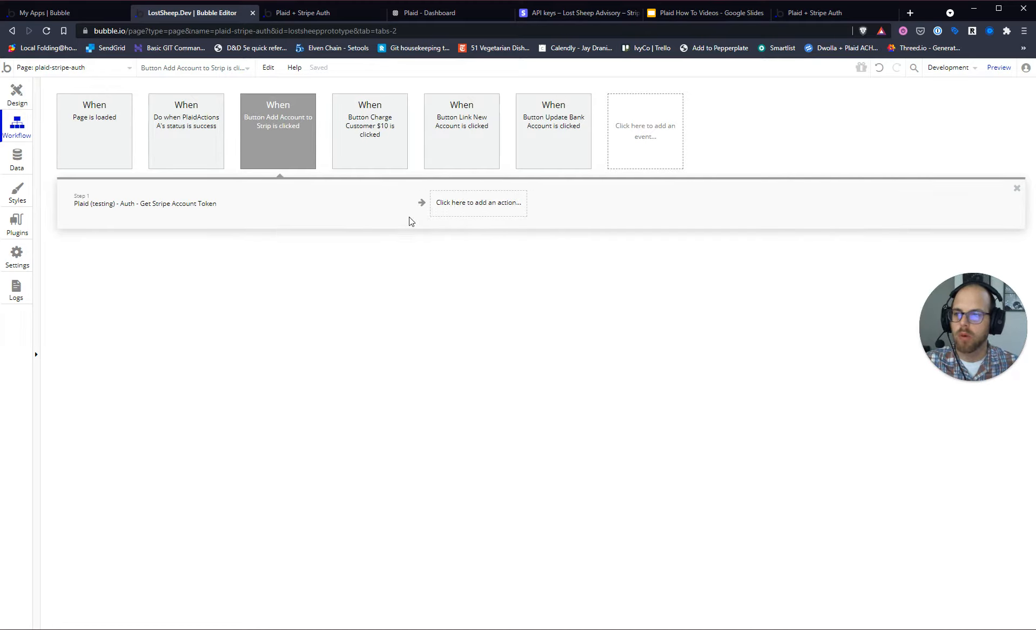
# Step: Set the accessToken of the Get Stripe Account Token action to Parent group's Plaid Institution's access token
pyautogui.click(135, 214)
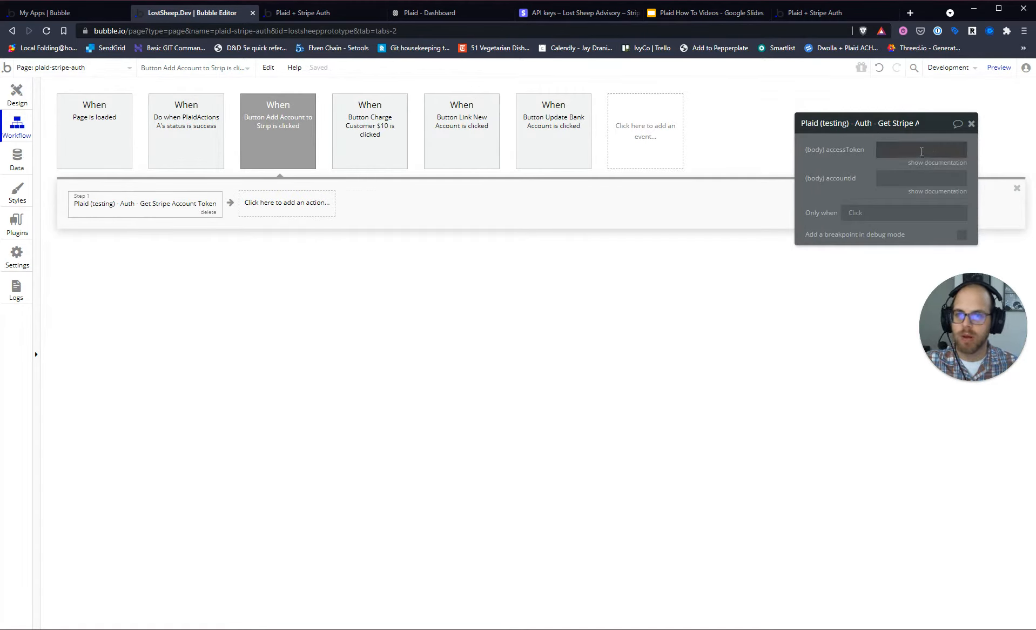
pyautogui.click(951, 151)
pyautogui.click(933, 188)
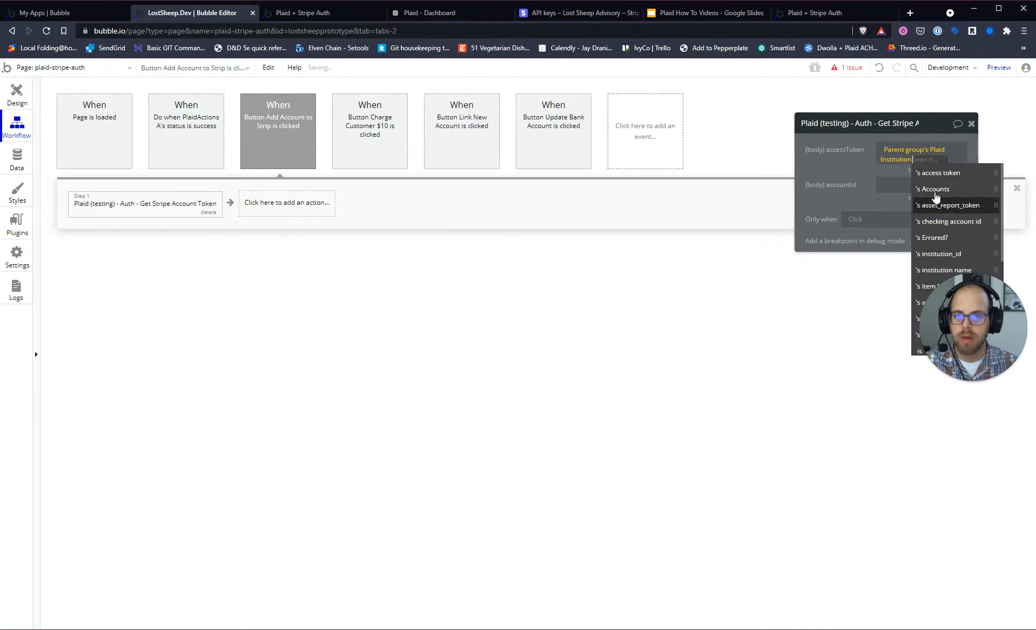
pyautogui.click(930, 198)
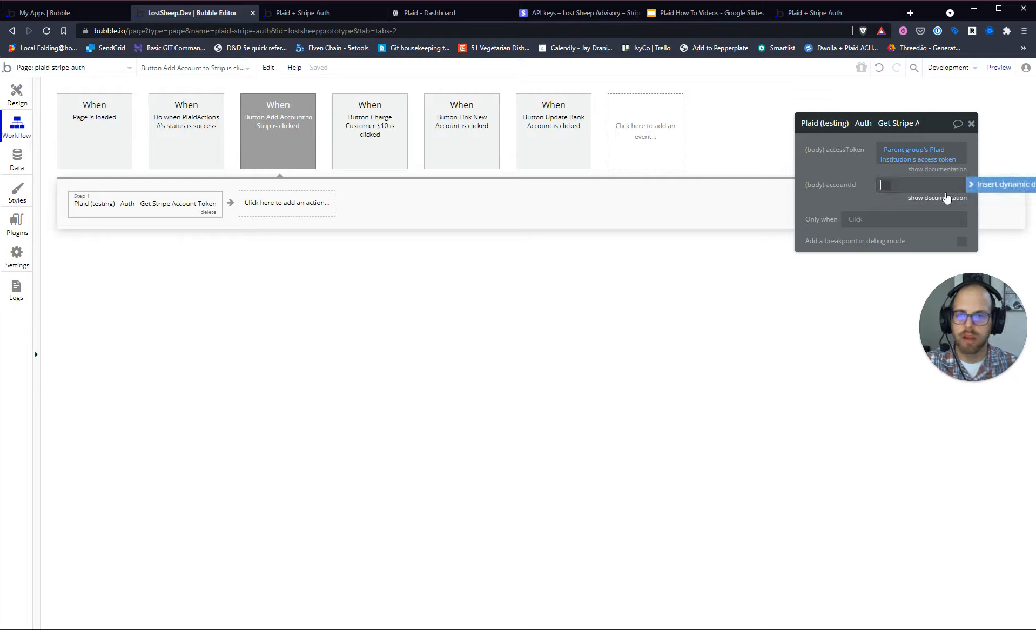
# Step: Set the accountId of the Get Stripe Account Token action to RadioButtons A's value's account_id
pyautogui.click(918, 185)
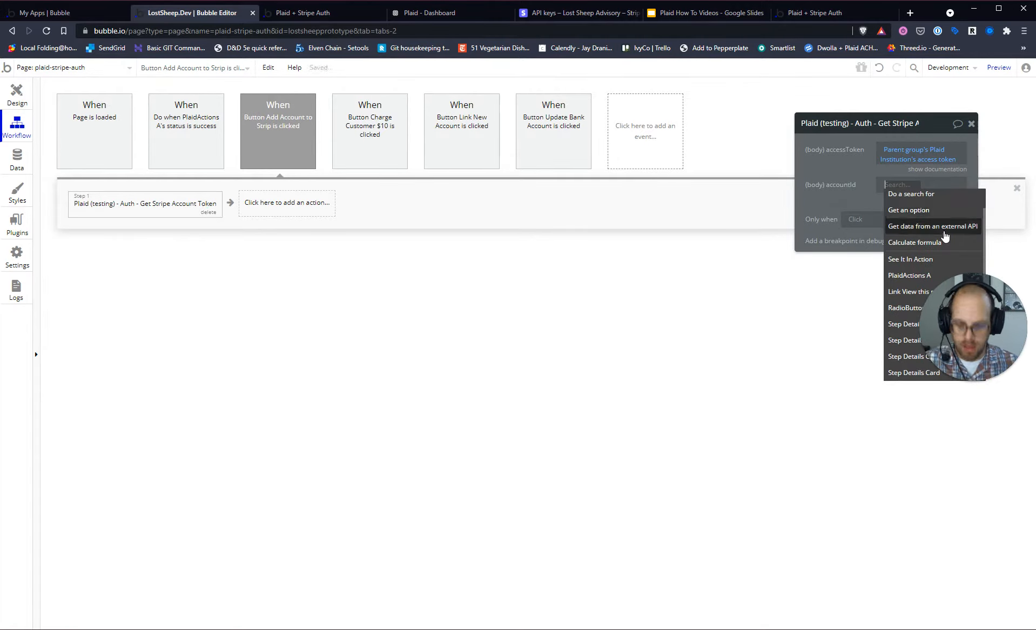
pyautogui.write('d')
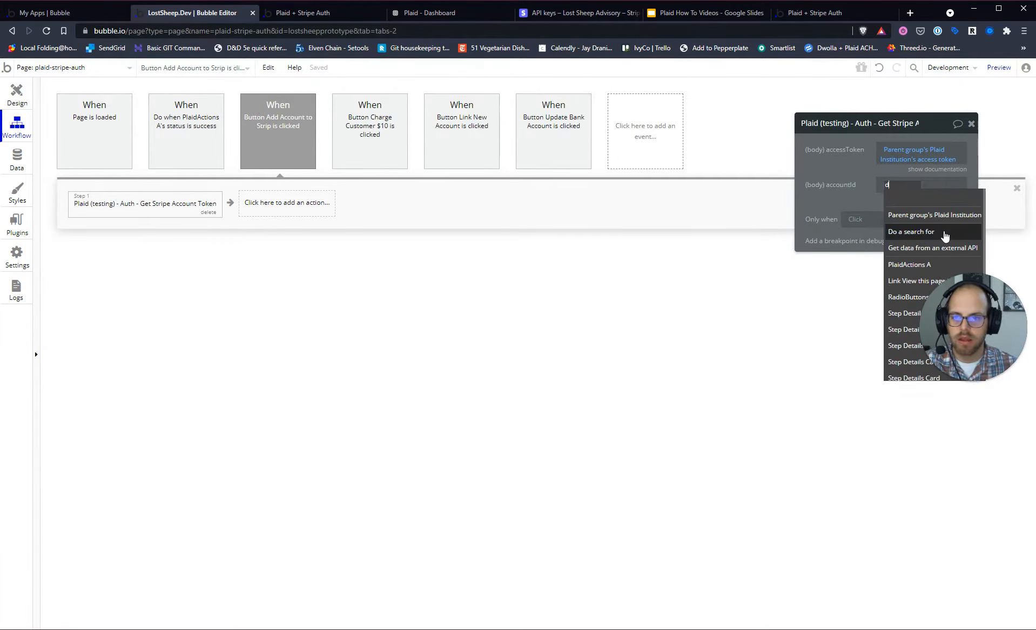
pyautogui.scroll(-2, 949, 265)
pyautogui.scroll(1, 951, 263)
pyautogui.click(954, 259)
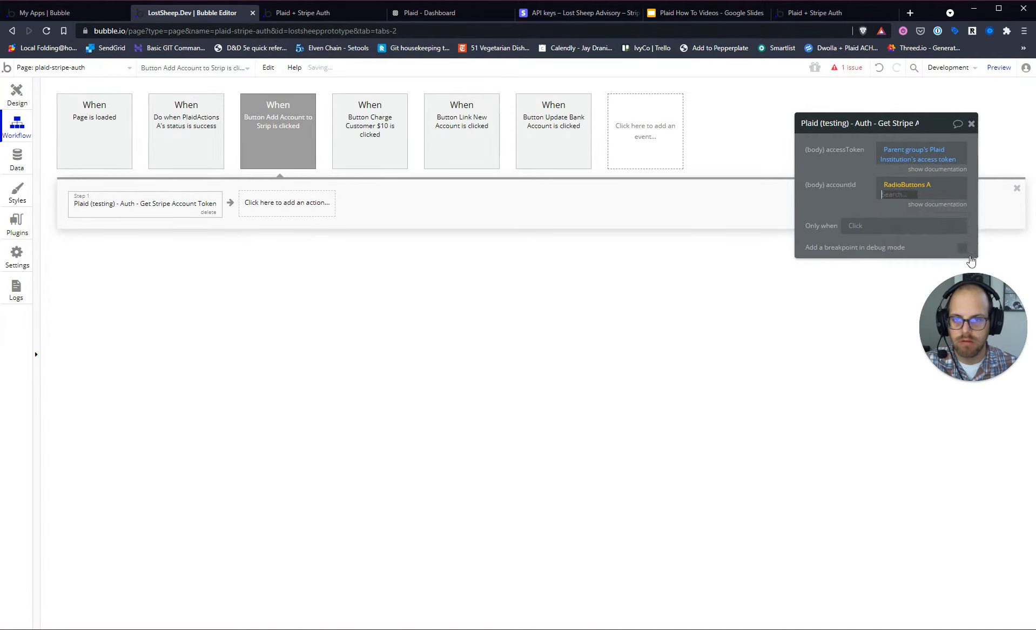
pyautogui.click(927, 211)
pyautogui.click(928, 210)
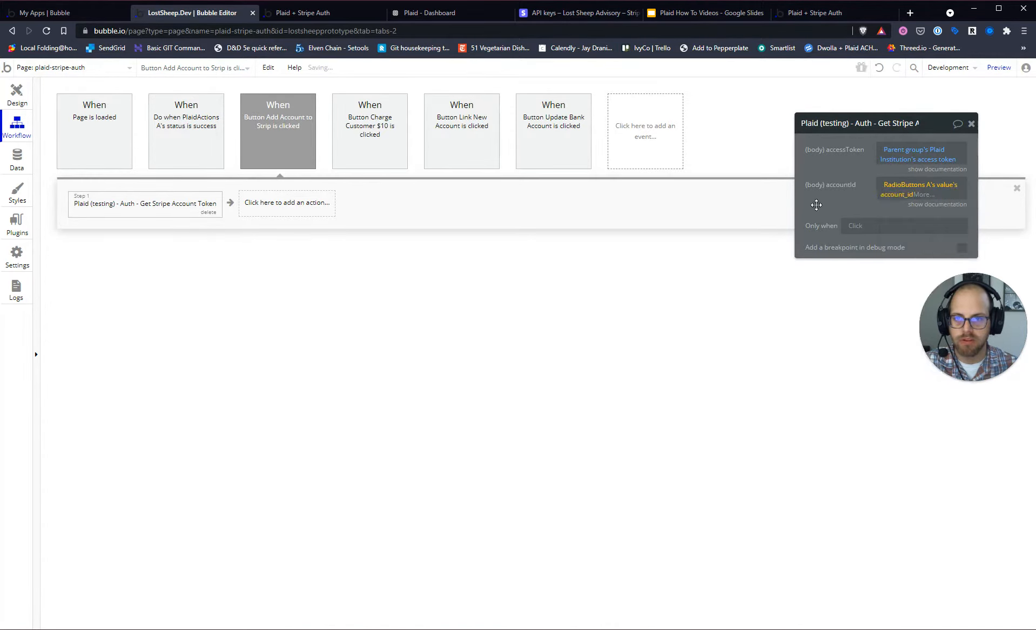
pyautogui.click(909, 193)
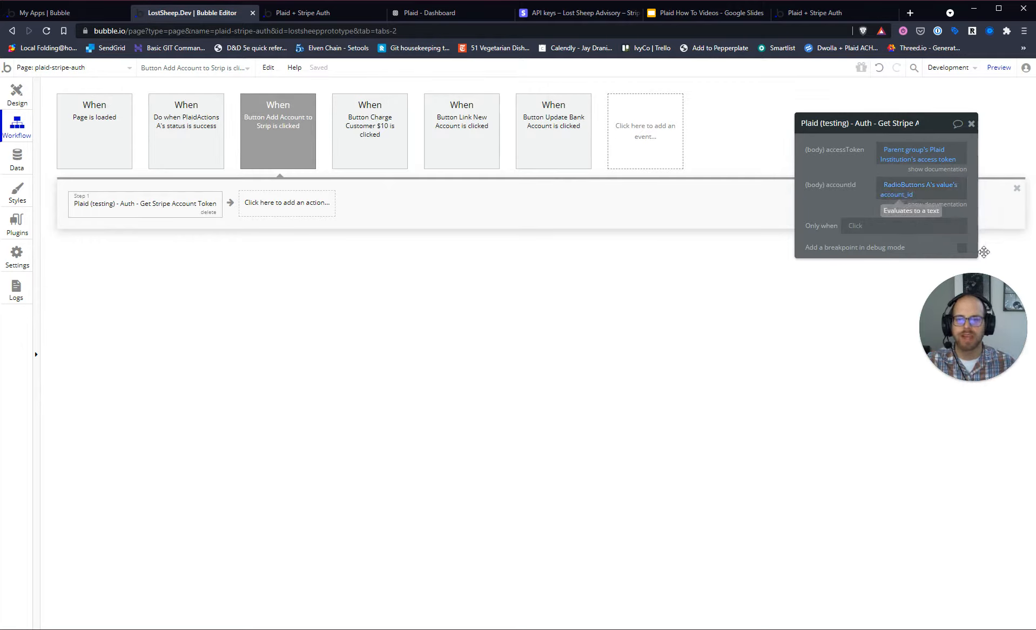
pyautogui.moveTo(1000, 318); pyautogui.dragTo(1004, 555)
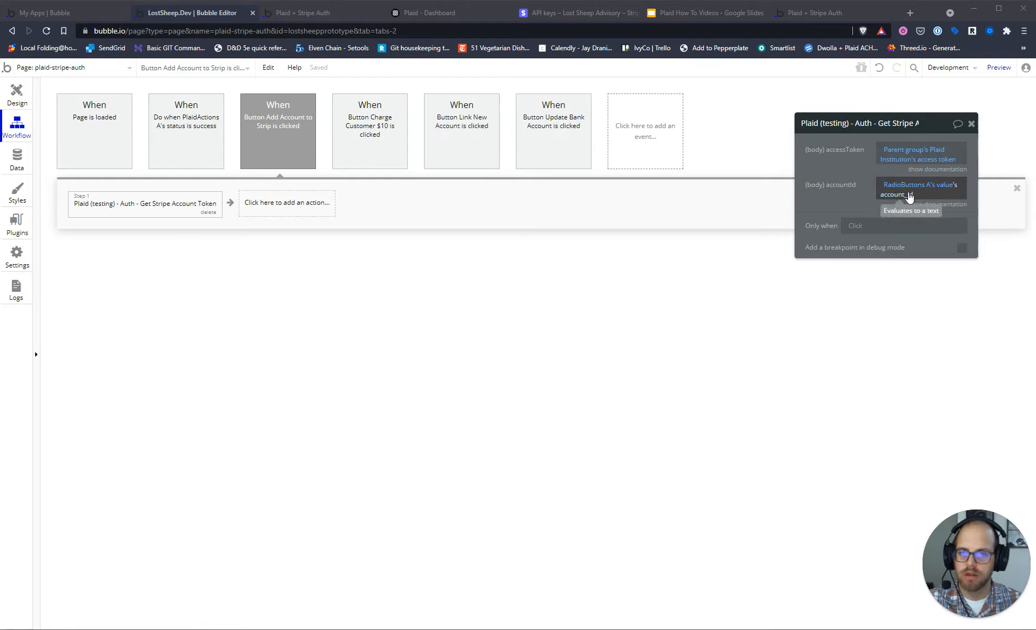
# Step: Add the Stripe ACH (testing) - Create Stripe Customer with Plaid Account action as the second workflow step
pyautogui.click(347, 364)
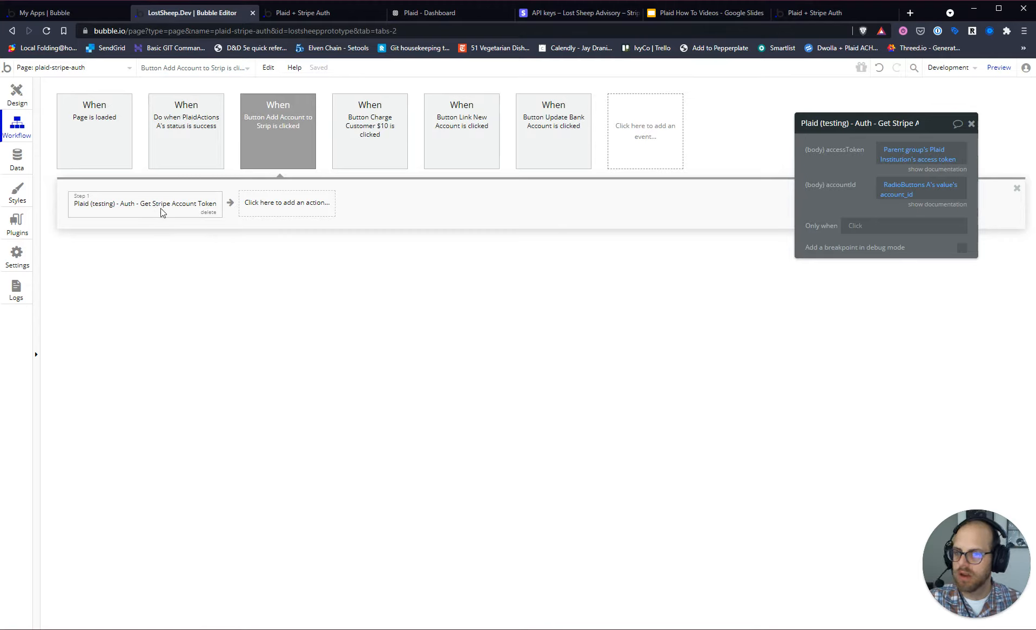
pyautogui.click(290, 206)
pyautogui.click(292, 384)
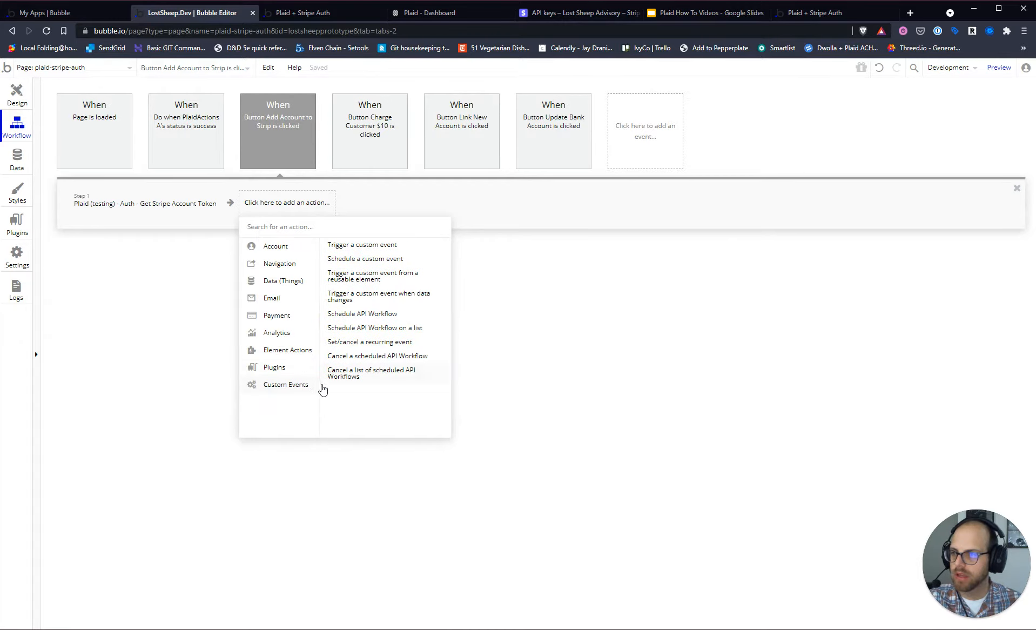
pyautogui.click(289, 368)
pyautogui.scroll(-5, 423, 388)
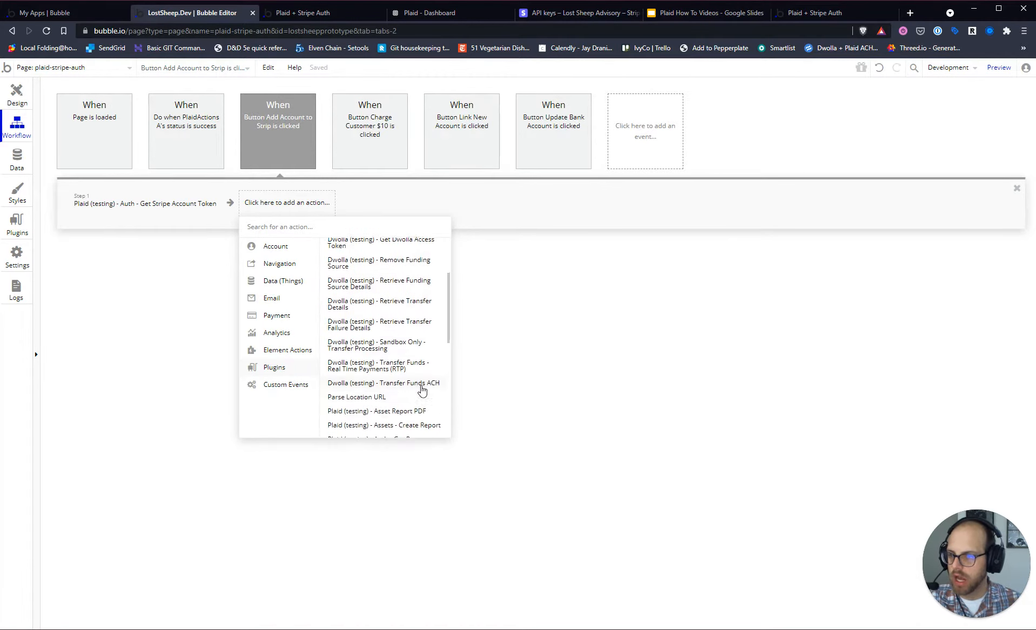
pyautogui.scroll(-1, 421, 389)
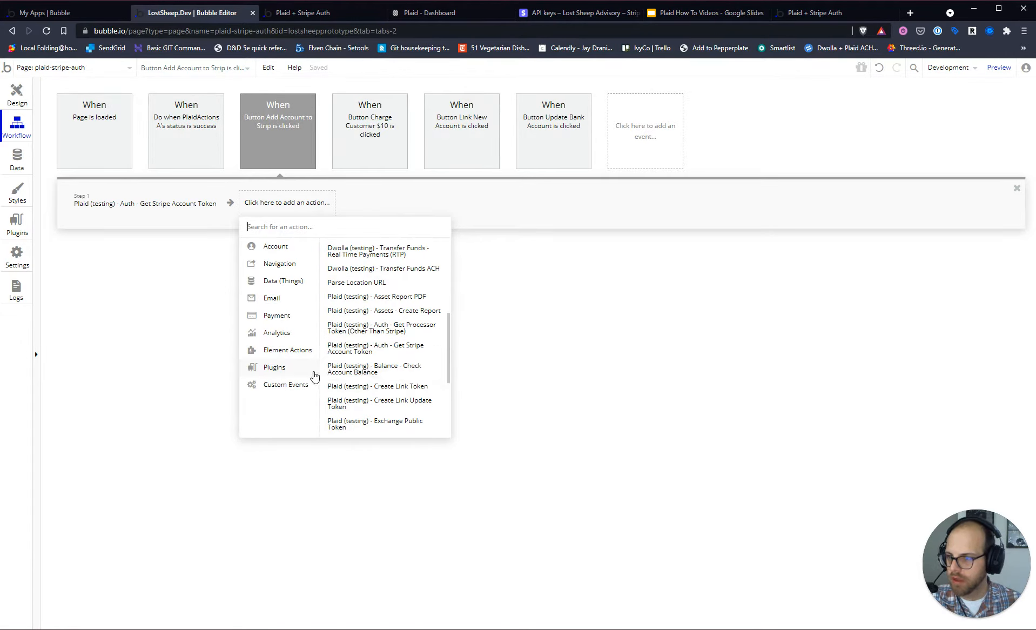
pyautogui.write('str')
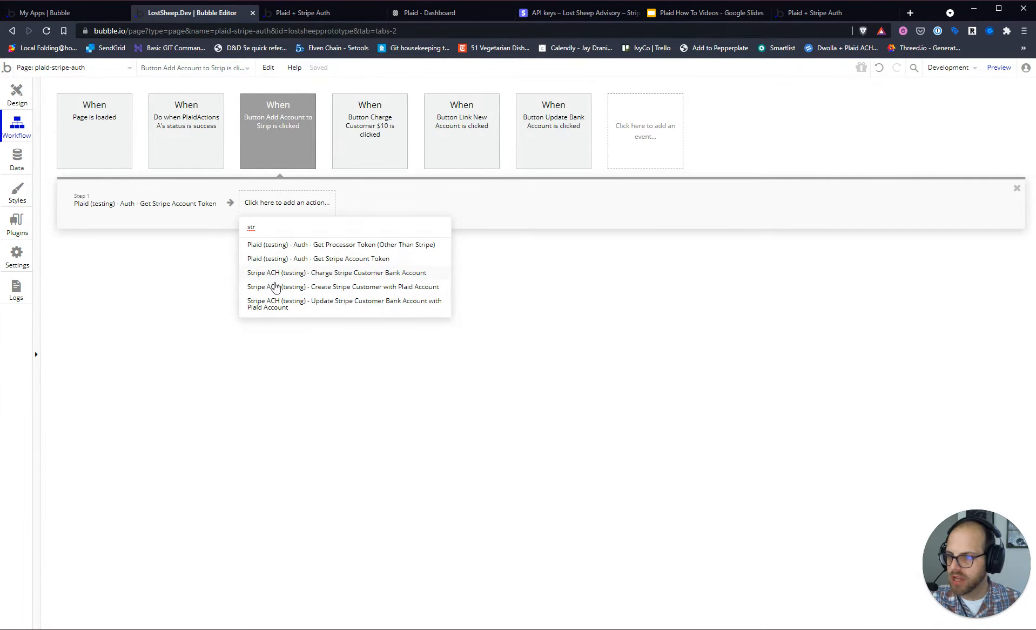
pyautogui.click(337, 288)
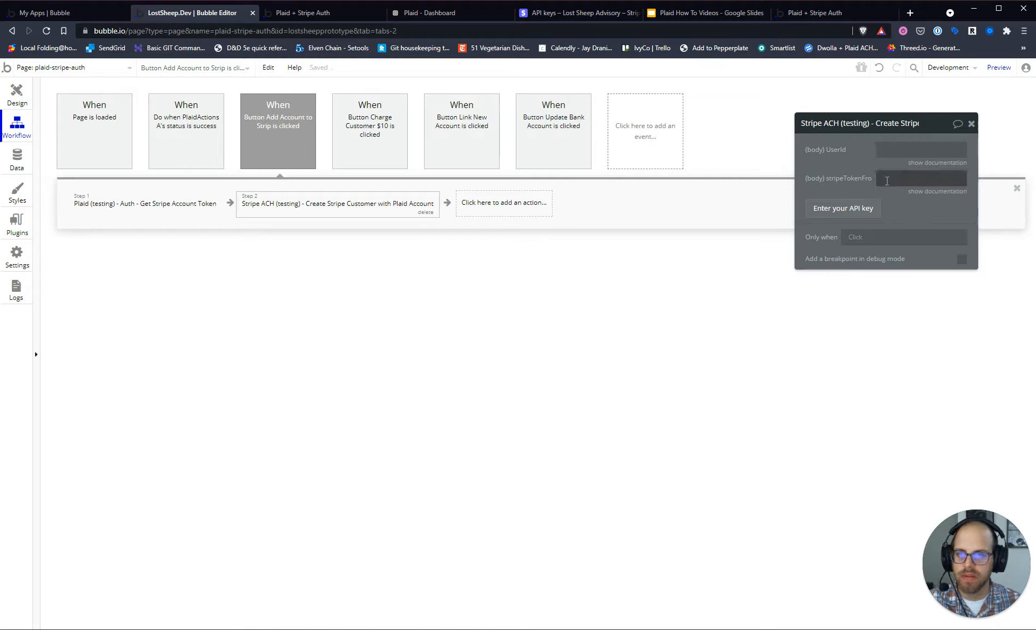
# Step: Set the Stripe token parameter of the Create Stripe Customer action to Result of step 1's body stripe_bank_account_token
pyautogui.click(918, 178)
pyautogui.click(937, 225)
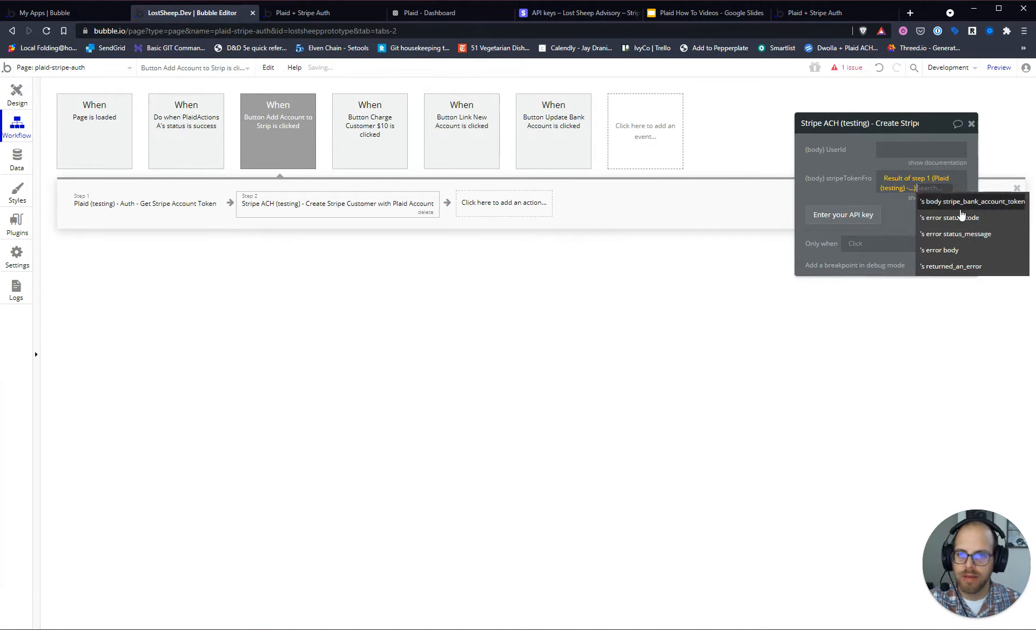
pyautogui.click(949, 202)
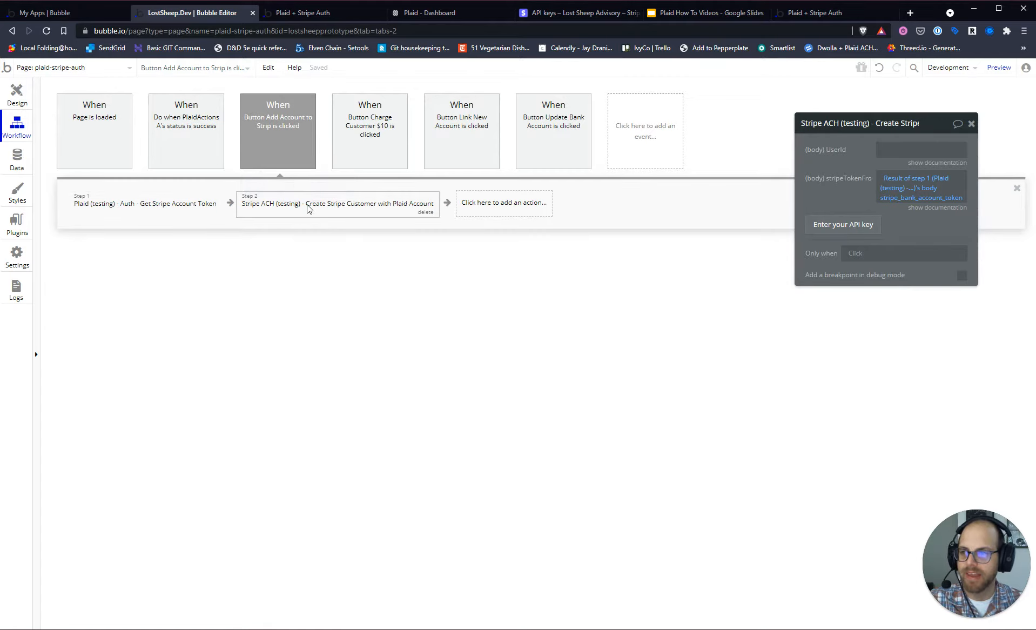
# Step: Set the UserId of the Create Stripe Customer action to Current User's unique id
pyautogui.click(897, 150)
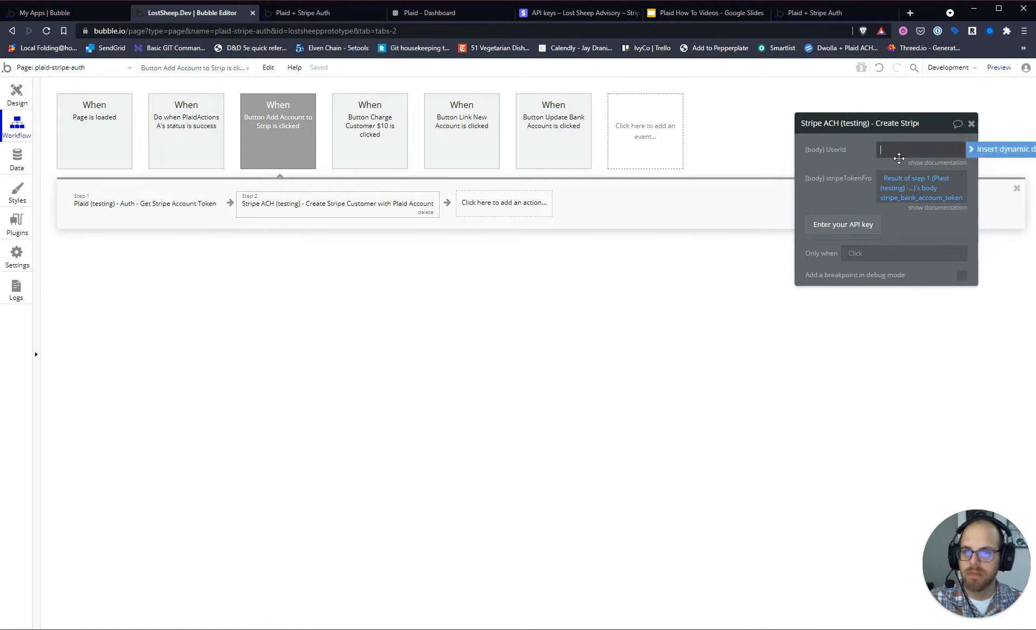
pyautogui.click(996, 151)
pyautogui.click(925, 213)
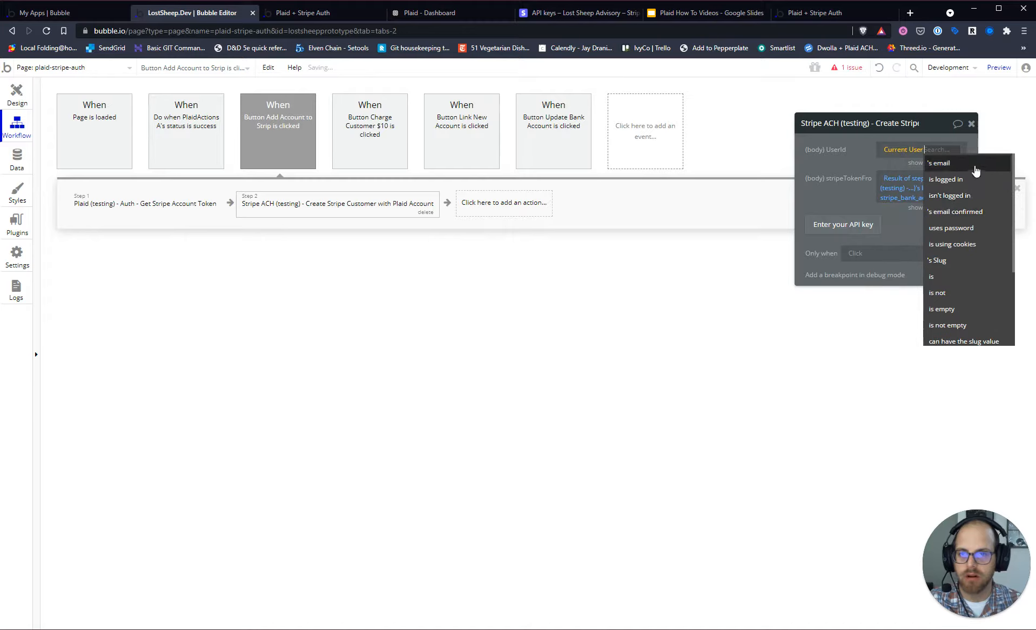
pyautogui.scroll(-3, 964, 308)
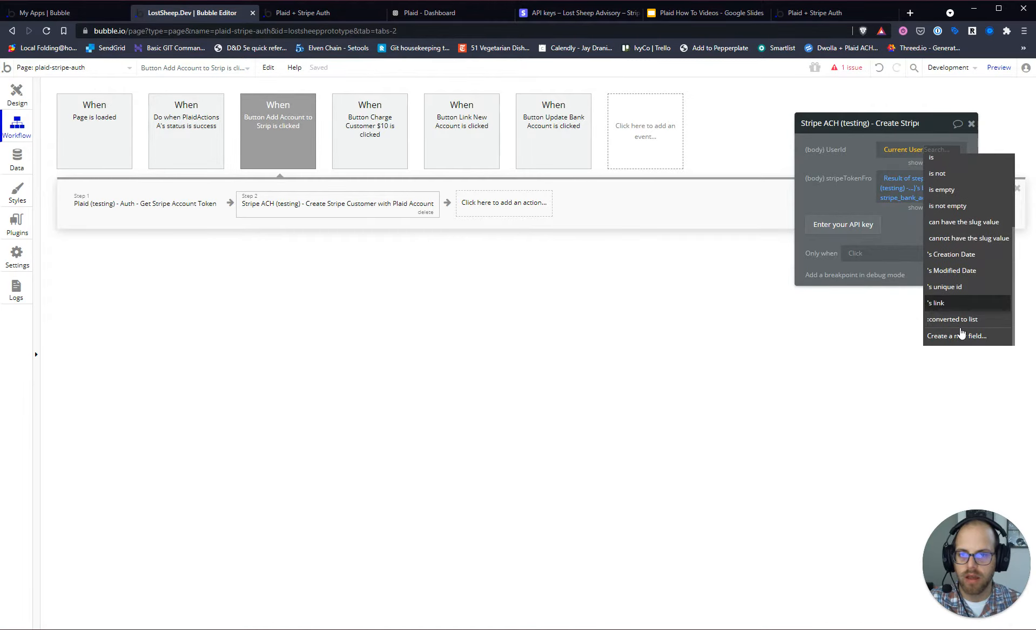
pyautogui.click(942, 287)
pyautogui.click(838, 190)
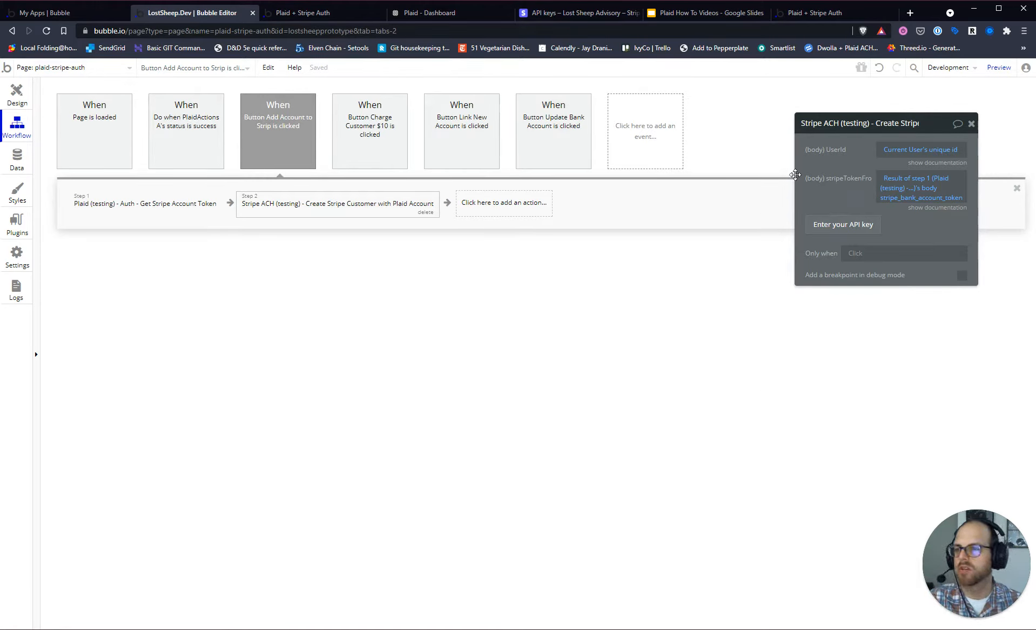
# Step: Review the test-mode customer list in the Stripe dashboard and return to the Bubble editor
pyautogui.click(563, 19)
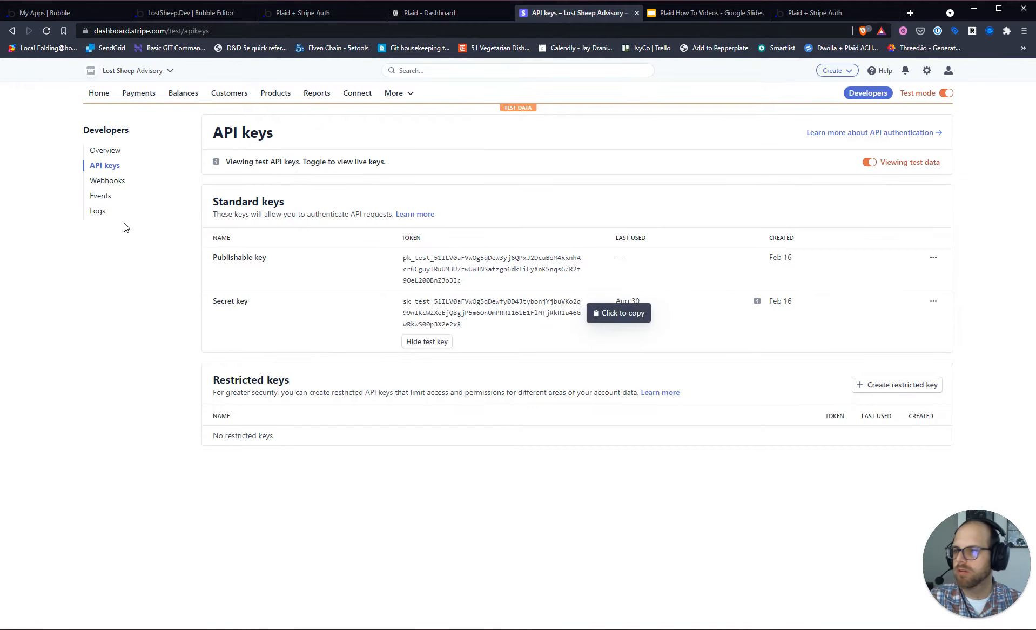
pyautogui.click(224, 97)
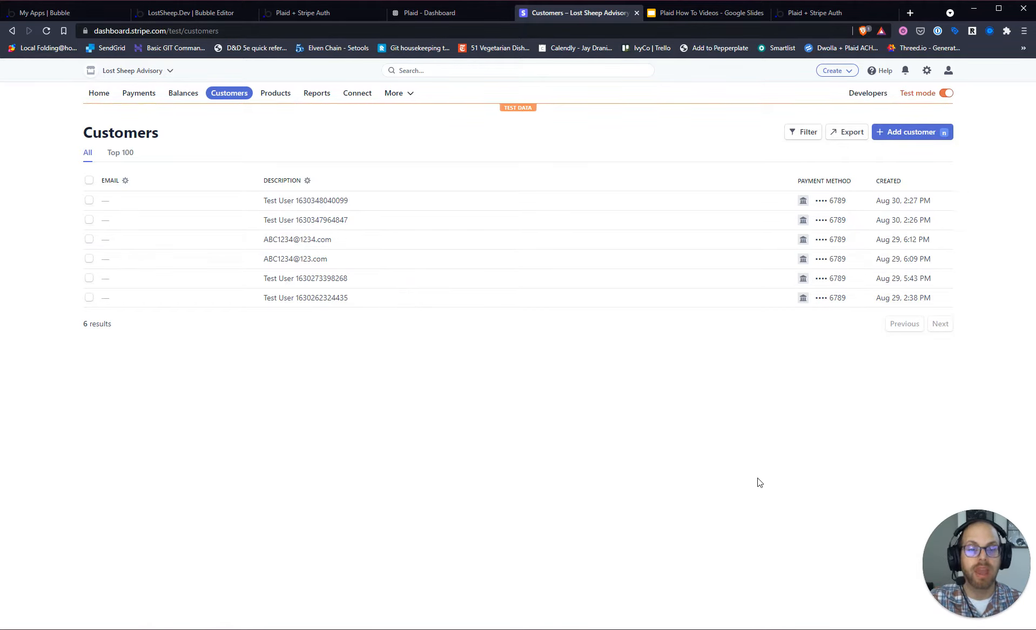
pyautogui.click(196, 13)
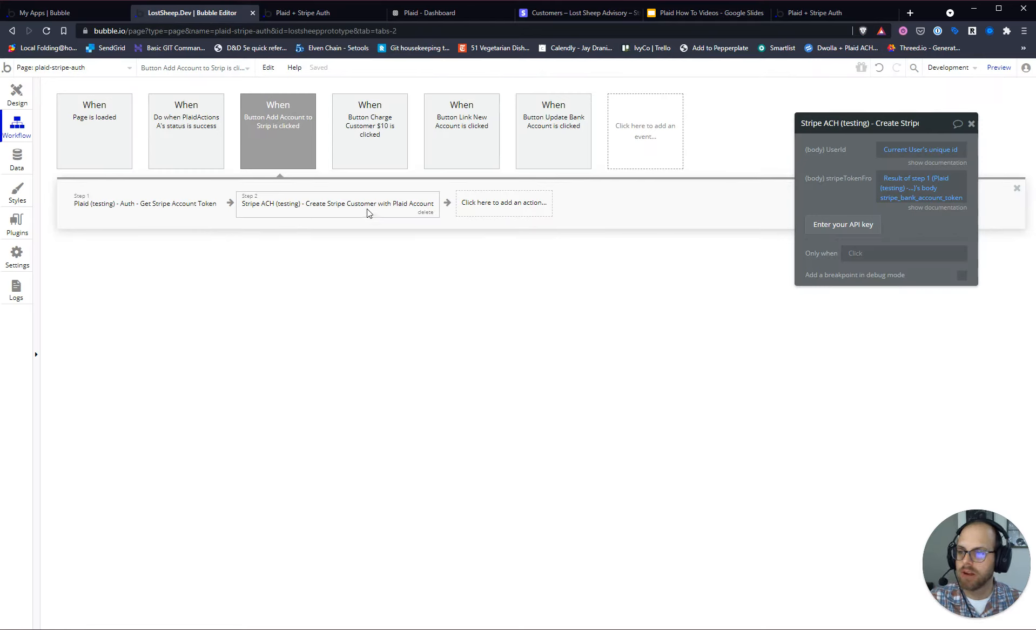
# Step: Add a Set state action as the third workflow step, targeting the See It In Action element
pyautogui.click(503, 203)
pyautogui.moveTo(513, 351)
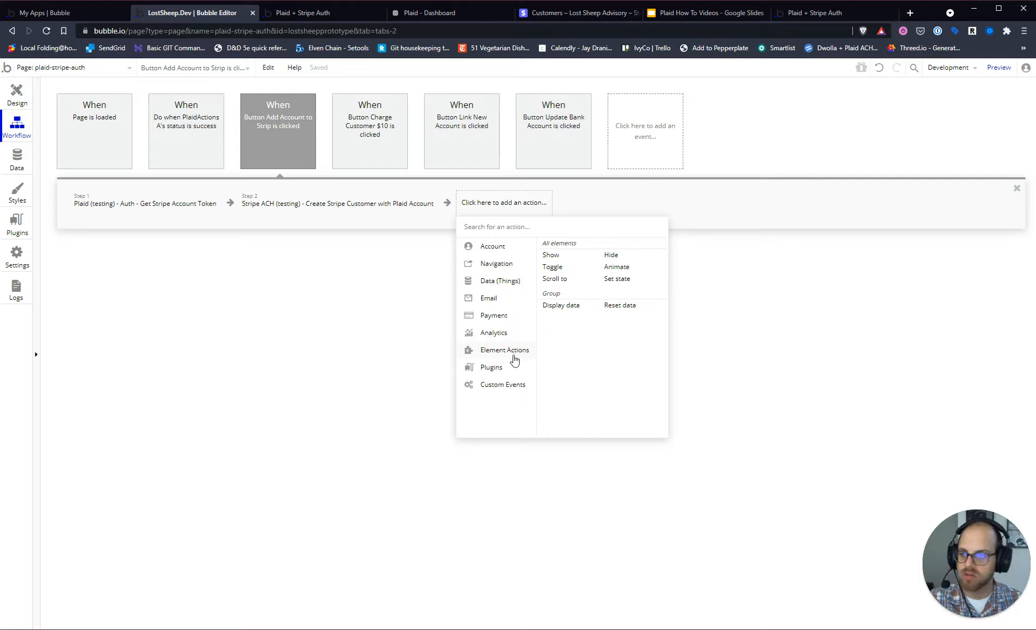
pyautogui.click(614, 279)
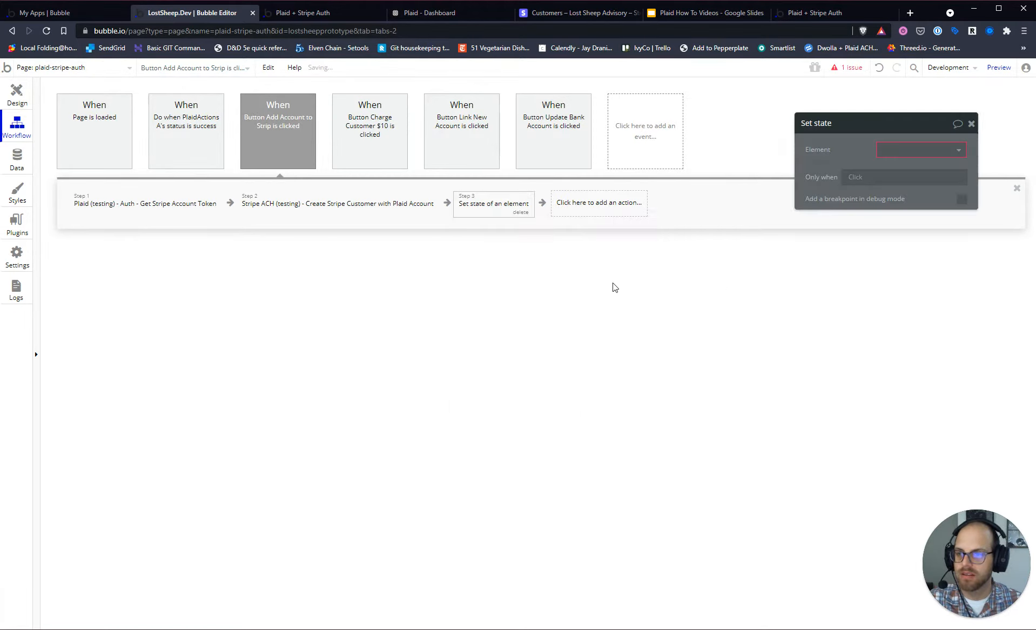
pyautogui.click(883, 151)
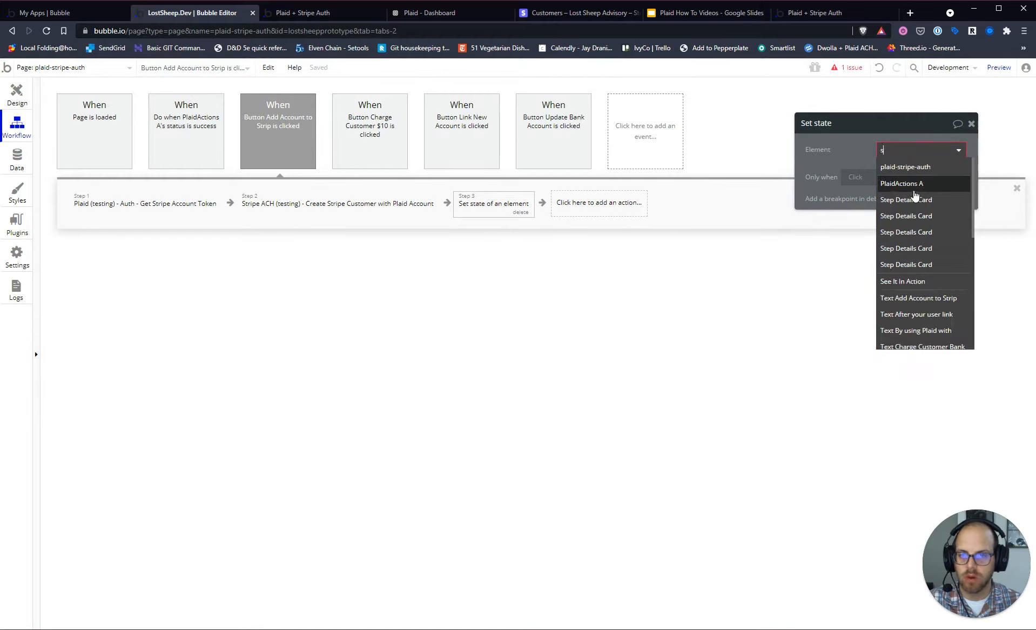
pyautogui.write('see')
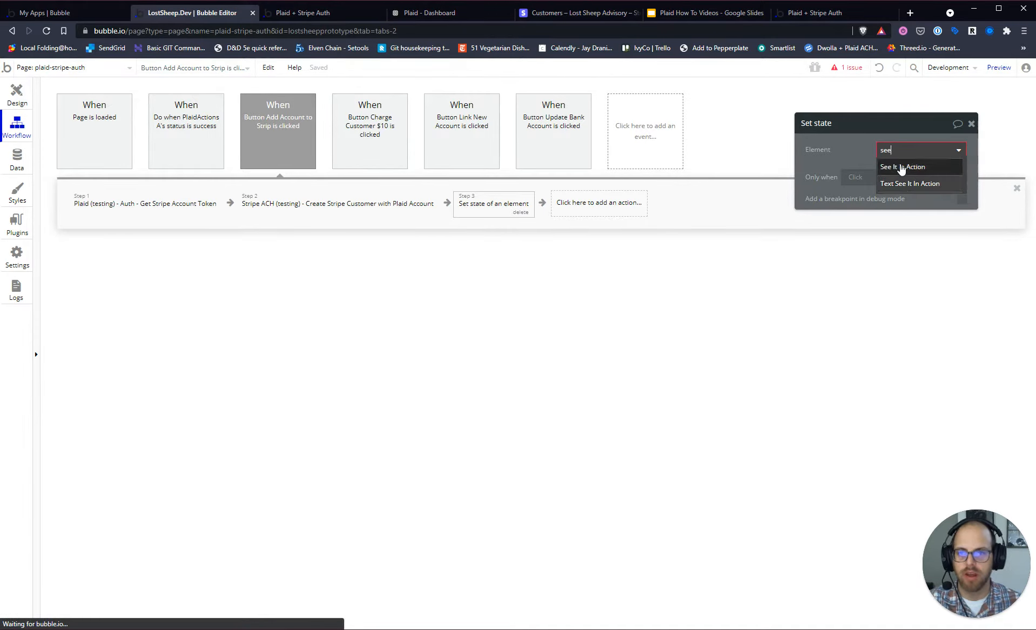
pyautogui.click(921, 167)
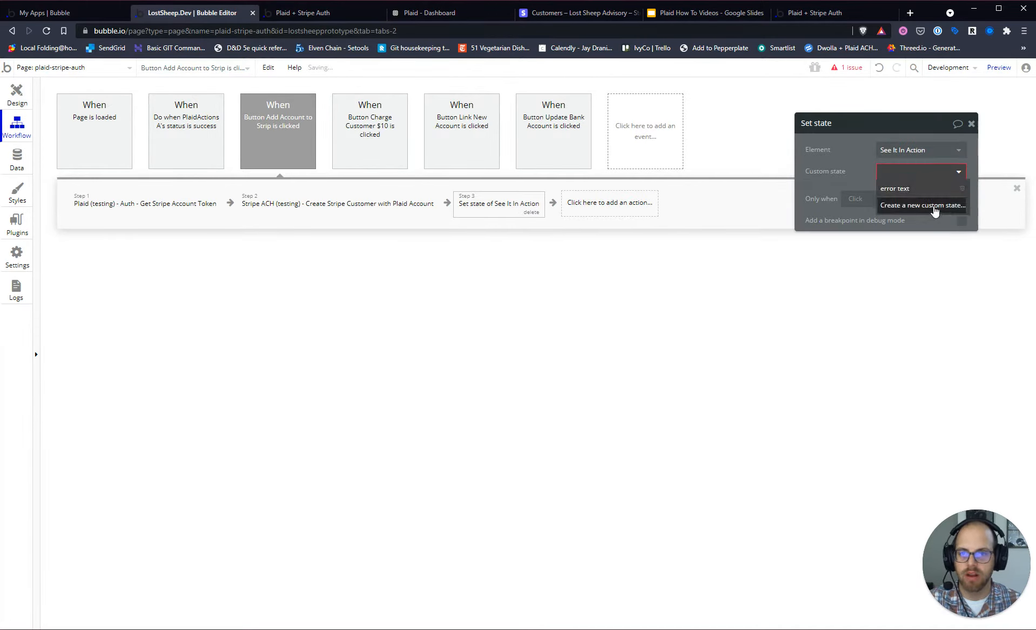
# Step: Create the custom state stripe_customer_id and set its value to Result of step 2's body id
pyautogui.click(934, 205)
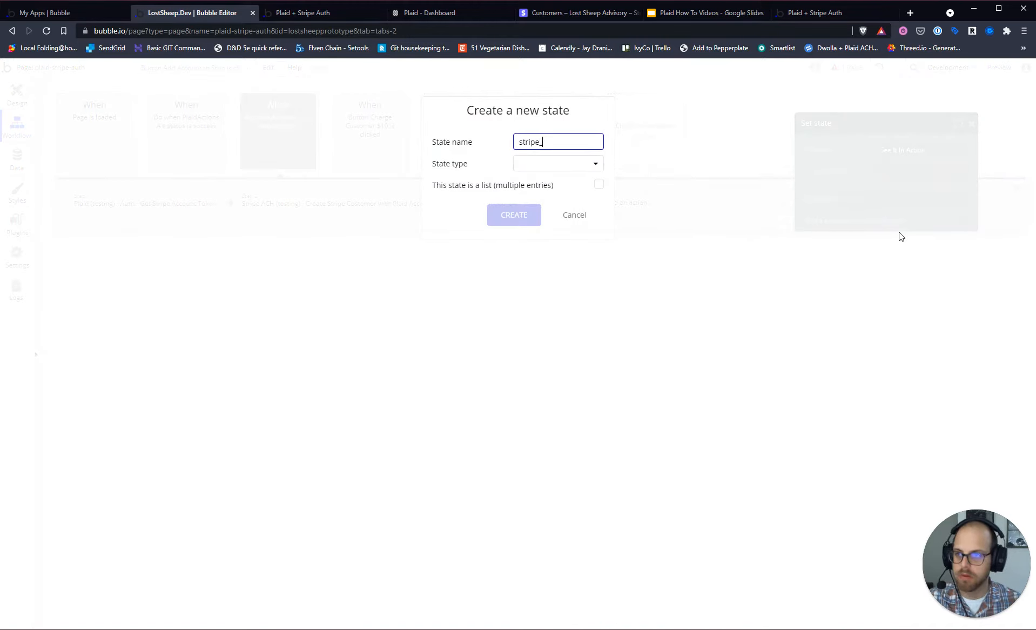
pyautogui.write('stripe_customer_id')
pyautogui.click(542, 163)
pyautogui.click(549, 187)
pyautogui.click(513, 216)
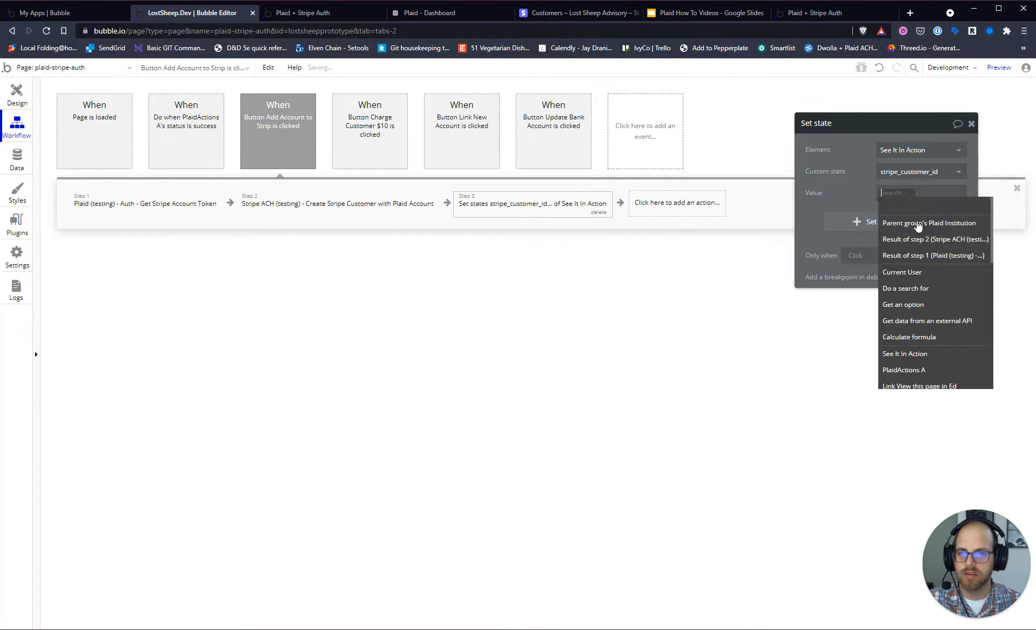
pyautogui.click(935, 238)
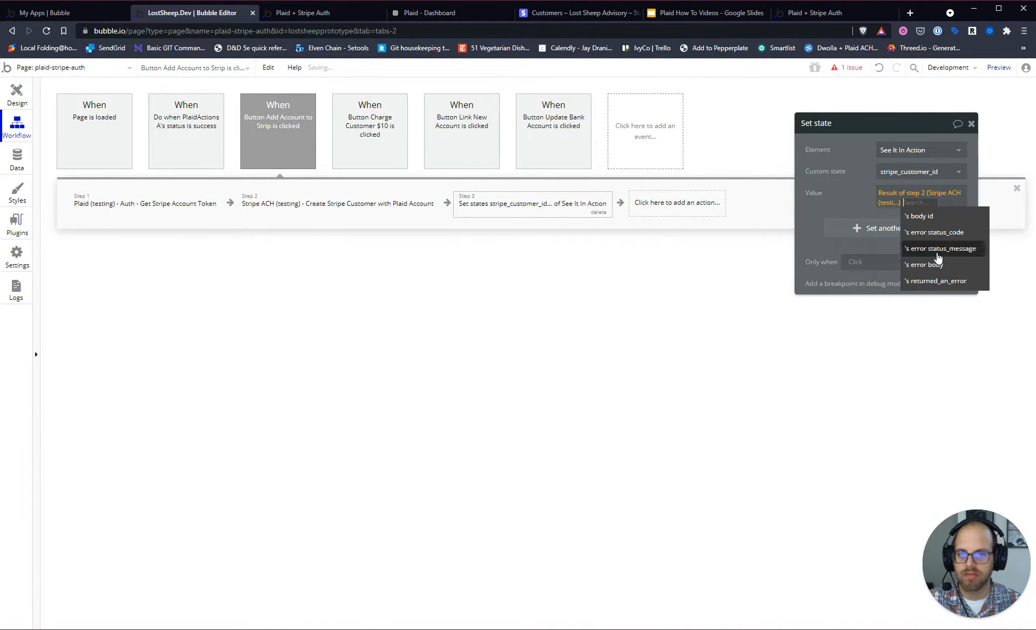
pyautogui.click(940, 216)
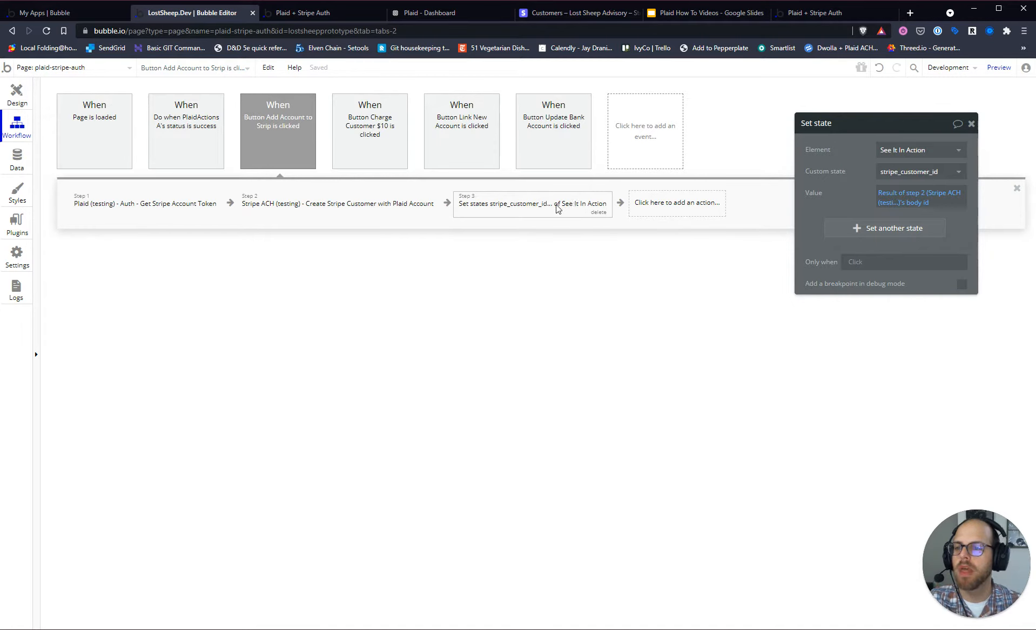
# Step: Append See It In Action's stripe_customer_id as dynamic data to the Stripe Customer ID text on the page
pyautogui.click(21, 94)
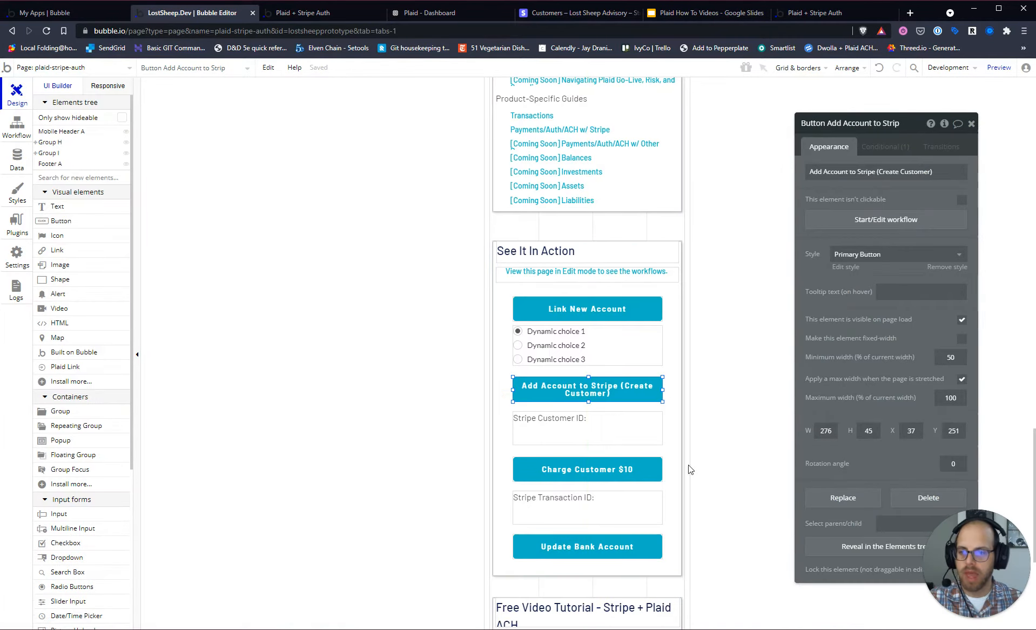
pyautogui.click(642, 429)
pyautogui.click(891, 178)
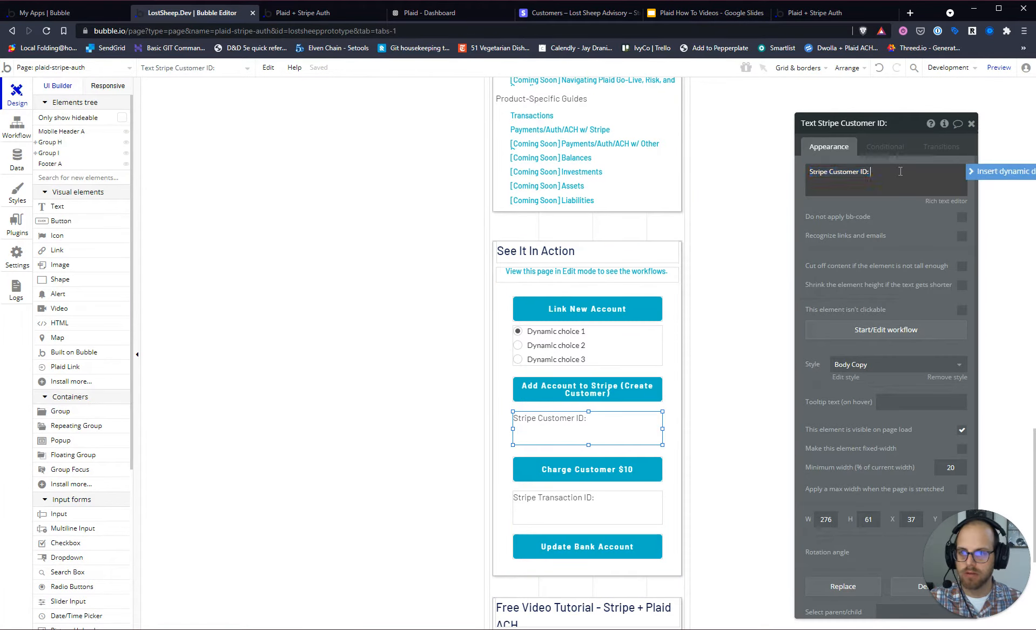
pyautogui.click(1018, 173)
pyautogui.write('s')
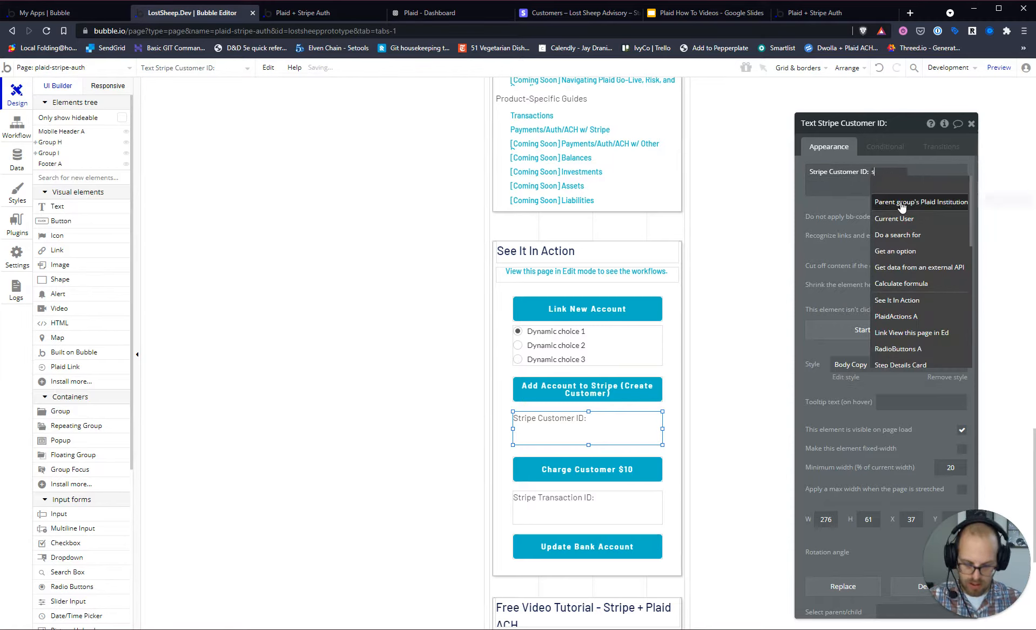
pyautogui.write('ee')
pyautogui.click(901, 206)
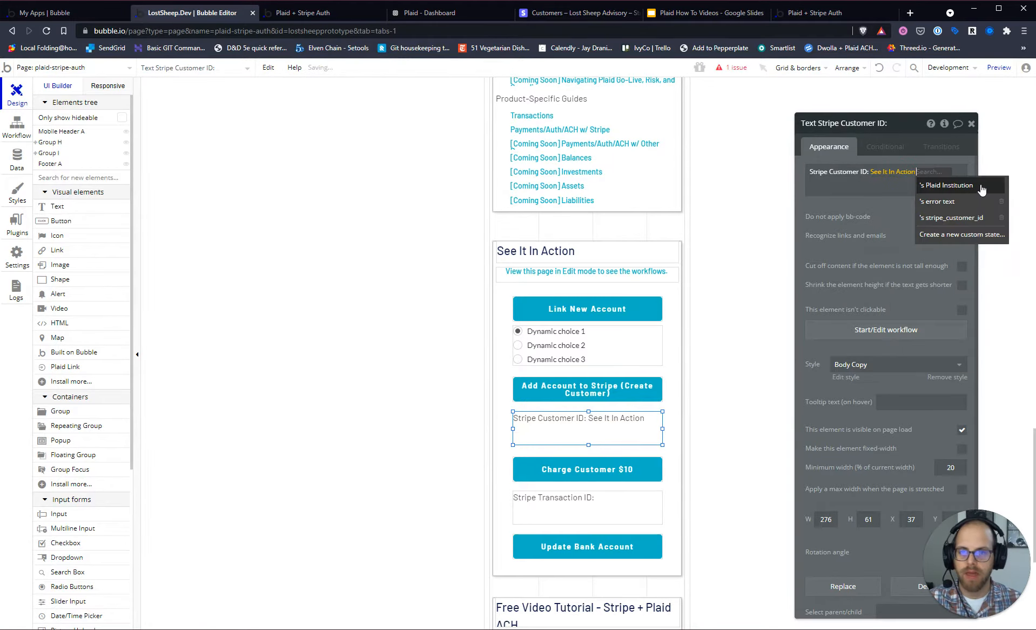
pyautogui.click(967, 218)
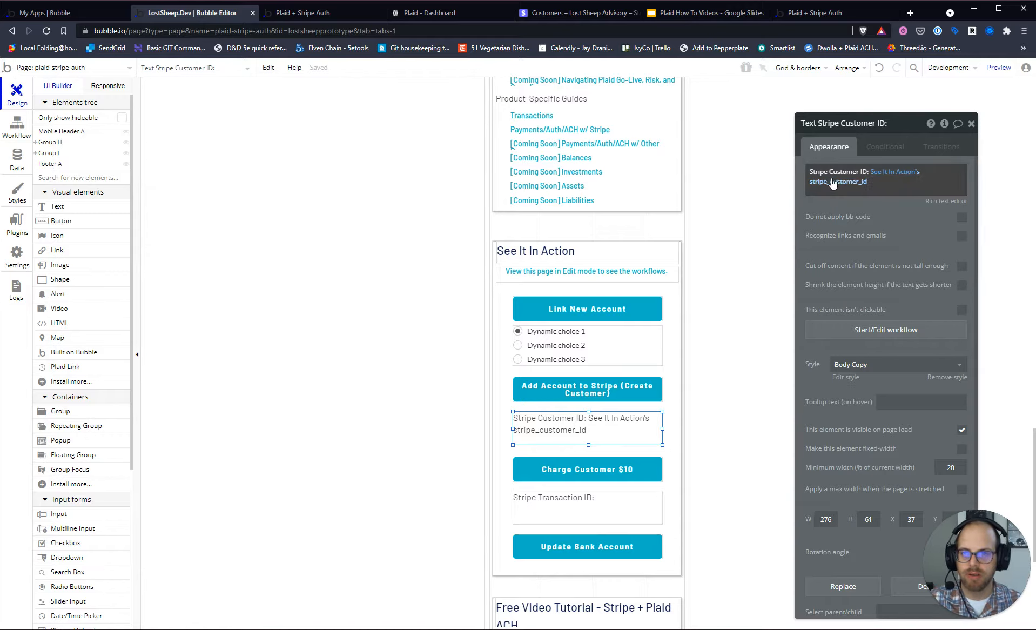
pyautogui.click(499, 434)
pyautogui.click(592, 424)
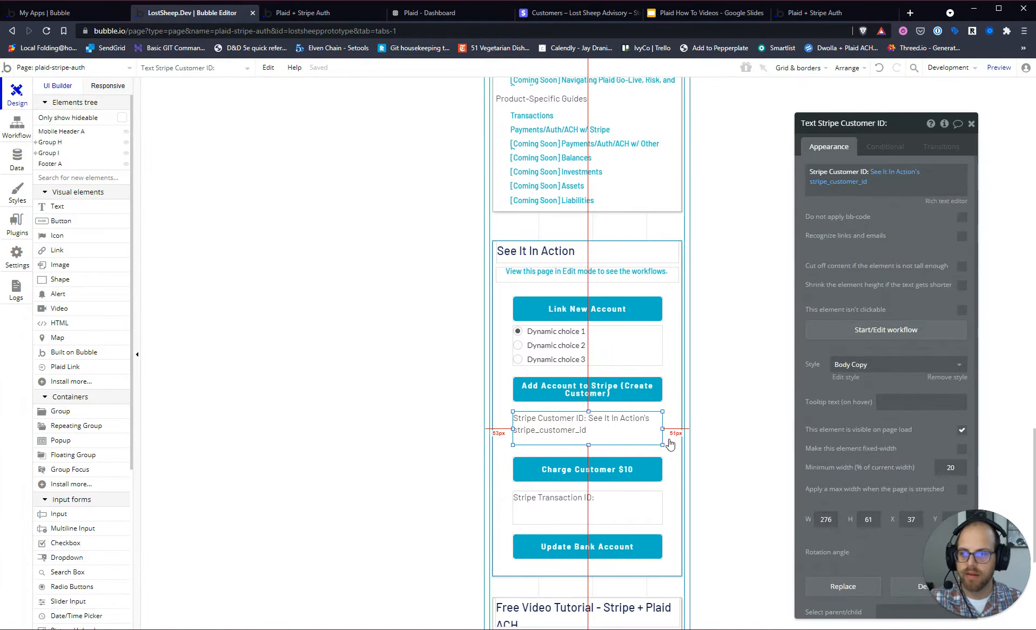
# Step: Refresh the Plaid + Stripe Auth preview page, start linking a new account and continue past Plaid's introduction
pyautogui.click(303, 12)
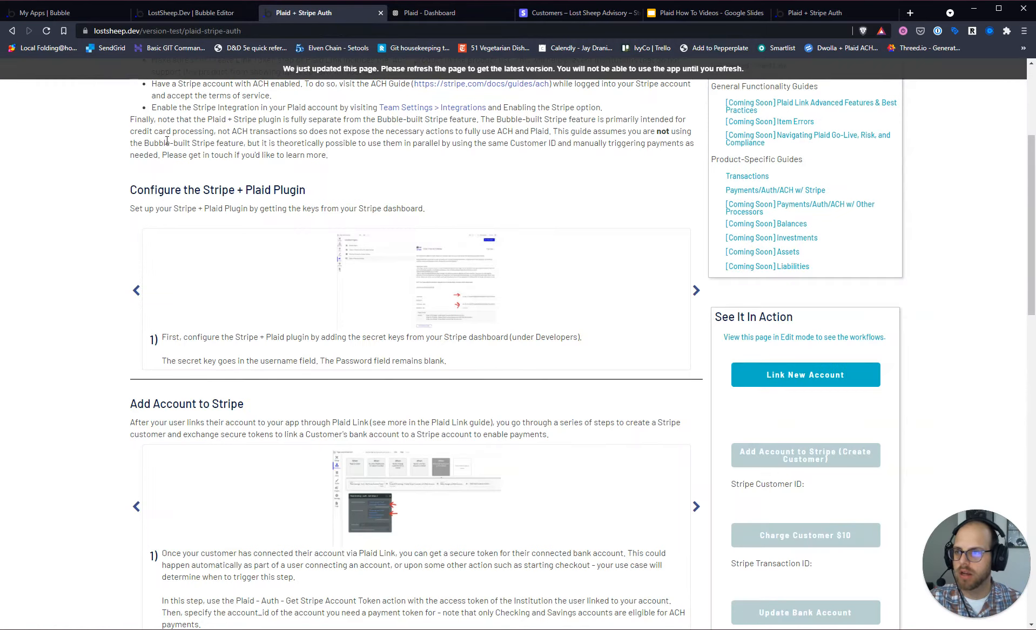
pyautogui.click(47, 32)
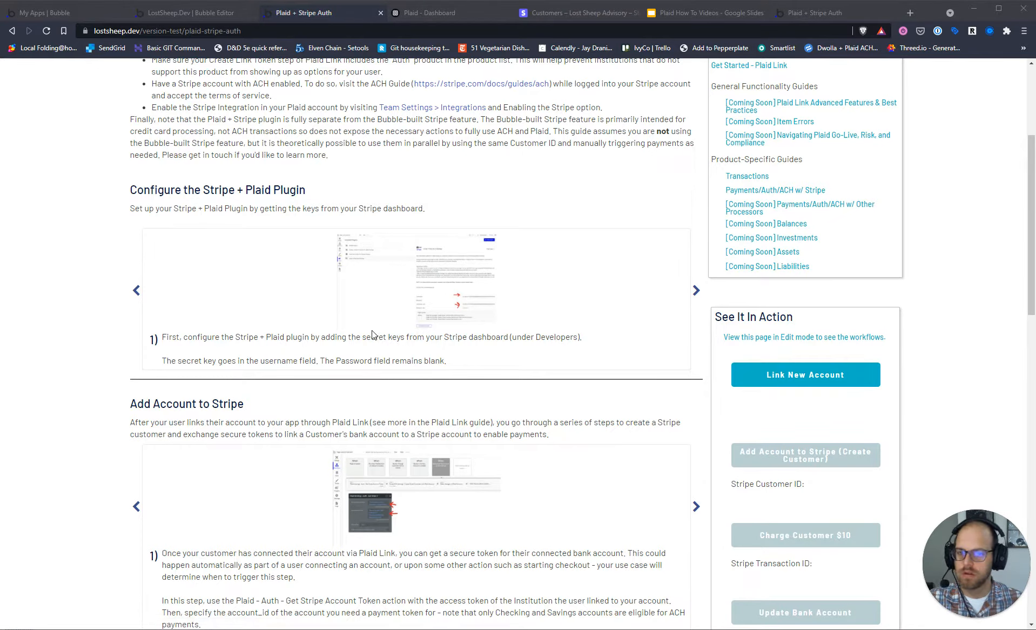
pyautogui.click(741, 377)
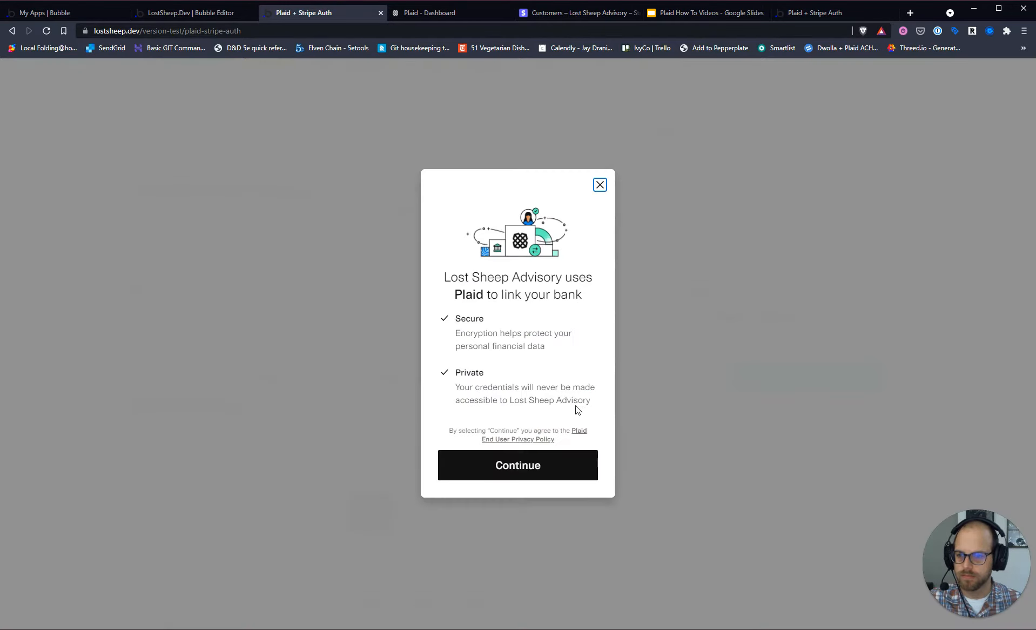
pyautogui.click(536, 468)
# Step: Choose Citizens Bank as the institution to link and submit the user ID user_good with the test account password
pyautogui.scroll(-3, 513, 432)
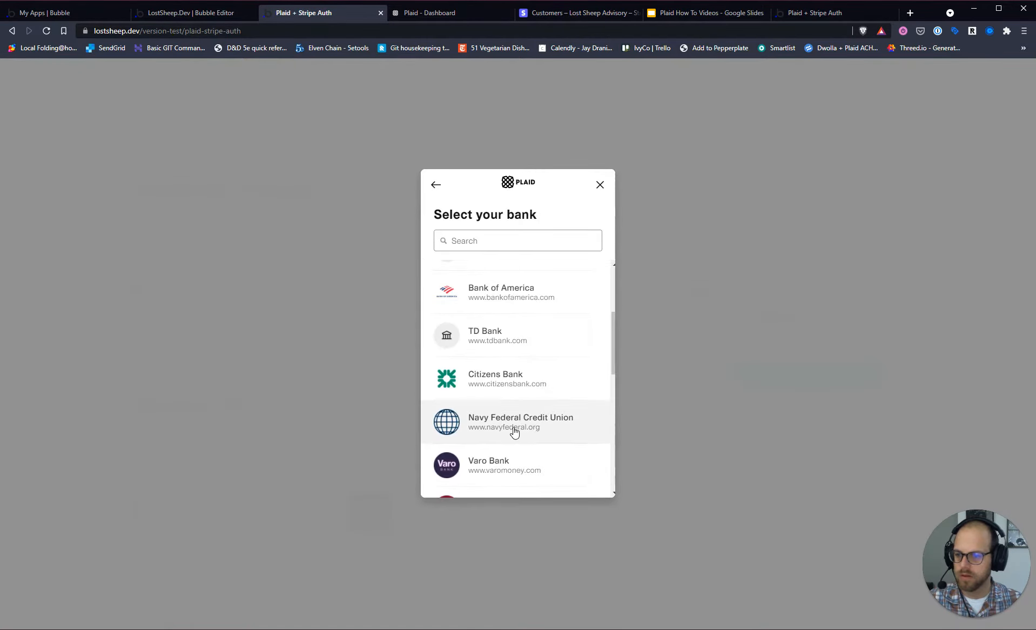
pyautogui.click(498, 381)
pyautogui.click(492, 343)
pyautogui.write('user_good')
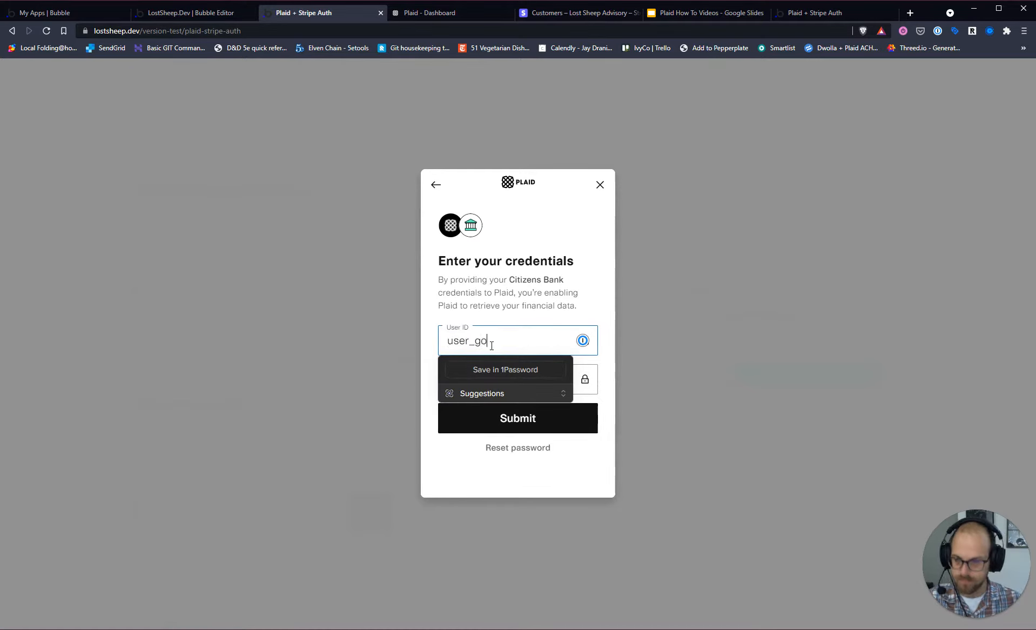
pyautogui.press('Tab')
pyautogui.write('pass_good')
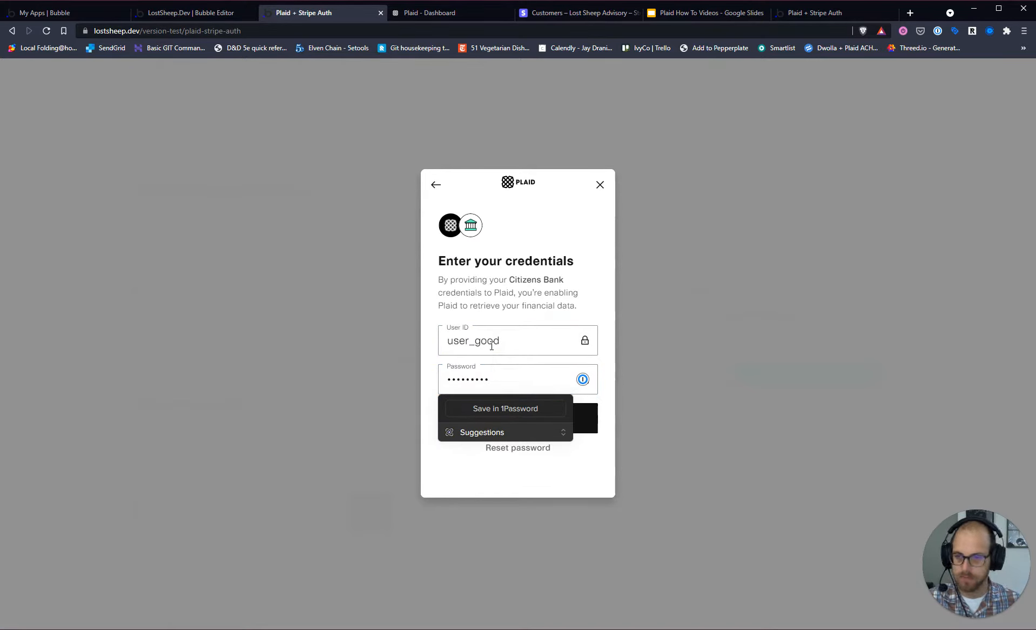
pyautogui.press('Return')
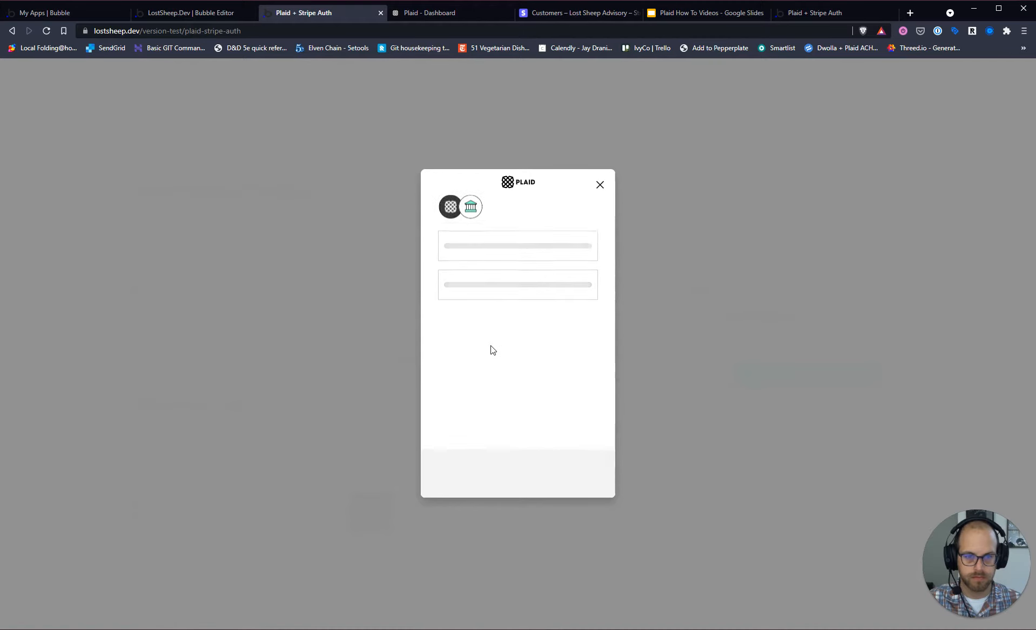
# Step: Select the linked Plaid Checking account and add it to Stripe as a new customer
pyautogui.scroll(-2, 909, 399)
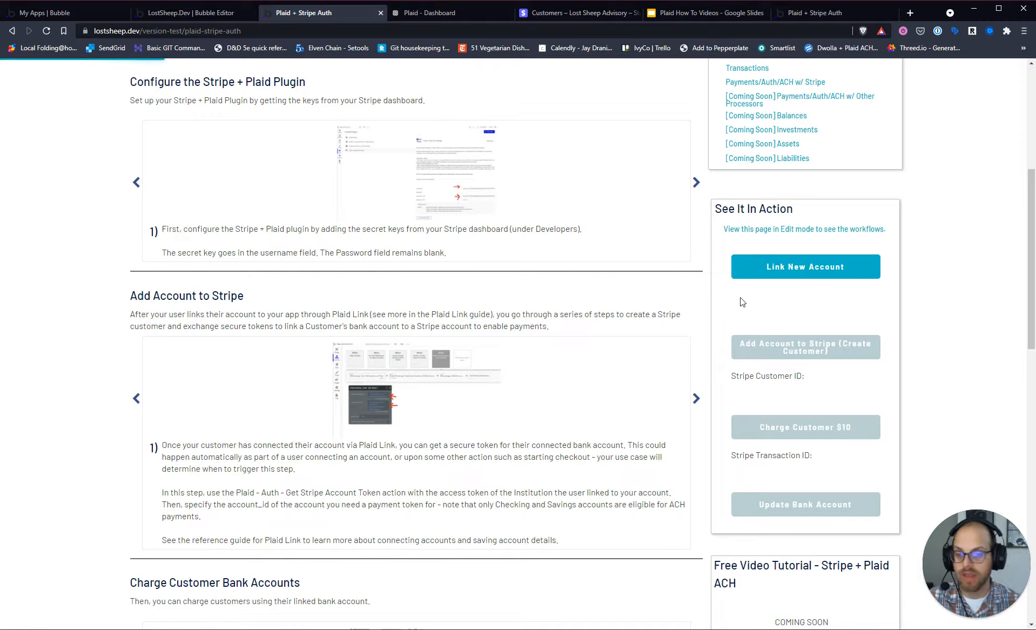
pyautogui.click(736, 290)
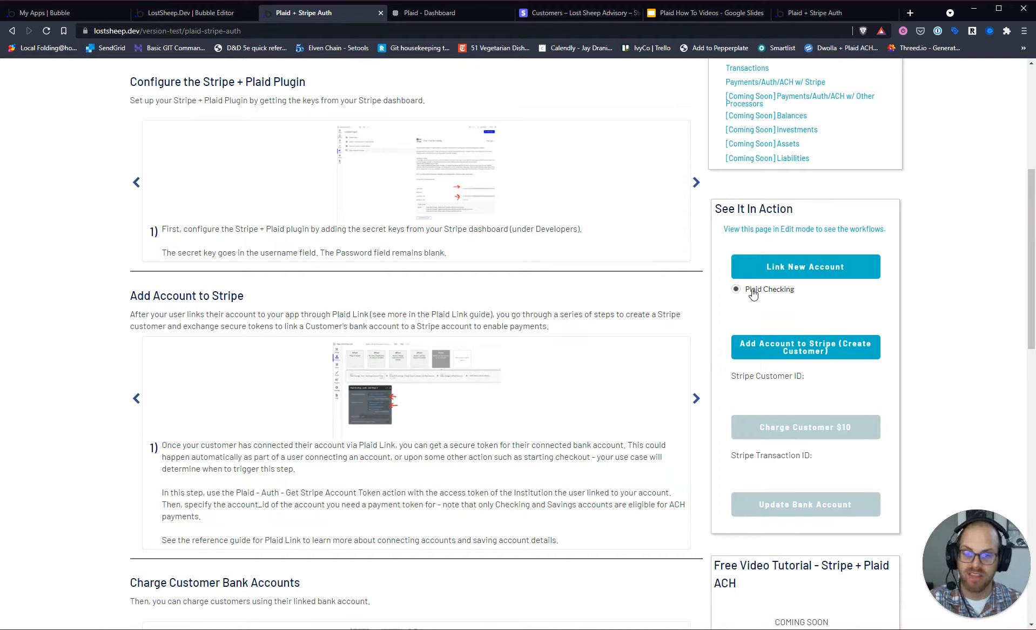
pyautogui.click(790, 351)
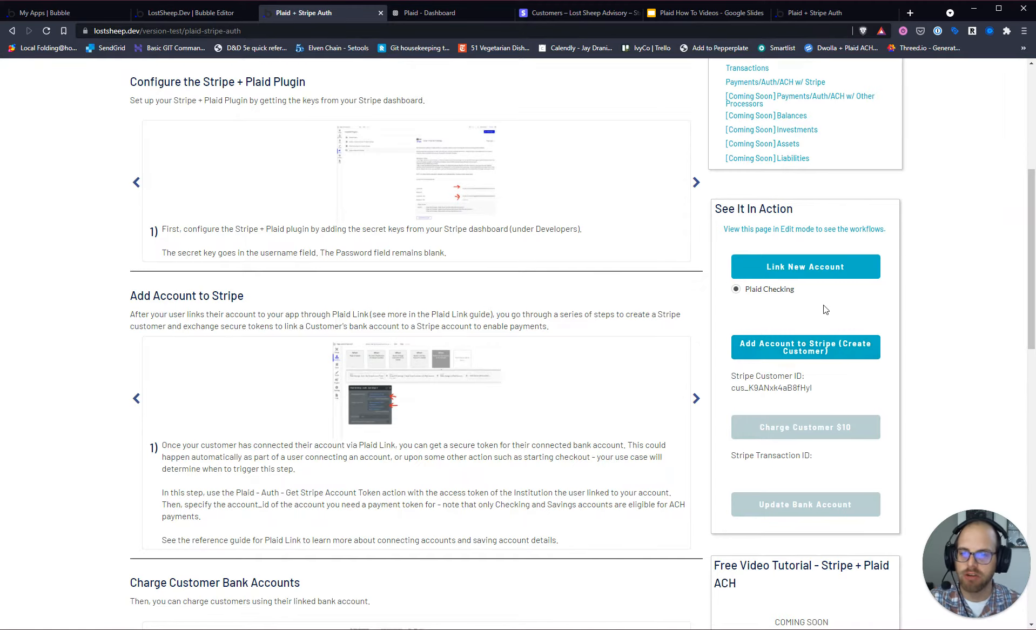
# Step: Check the displayed Stripe customer ID against the newest customer in the refreshed Stripe dashboard, including its bank account payment method details
pyautogui.tripleClick(783, 387)
pyautogui.click(806, 385)
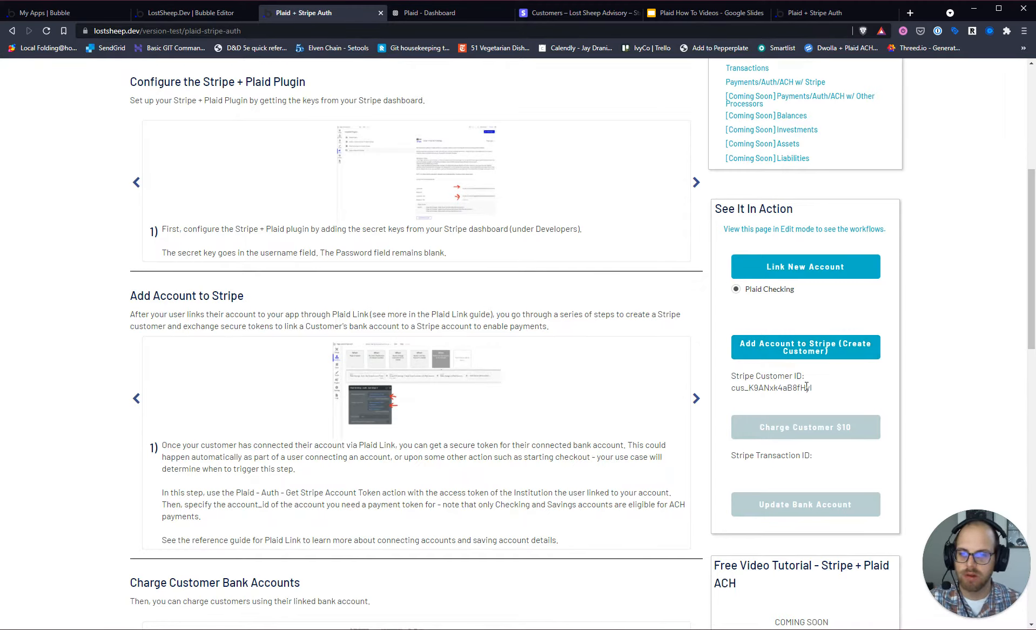
pyautogui.moveTo(817, 389); pyautogui.dragTo(729, 387)
pyautogui.click(745, 387)
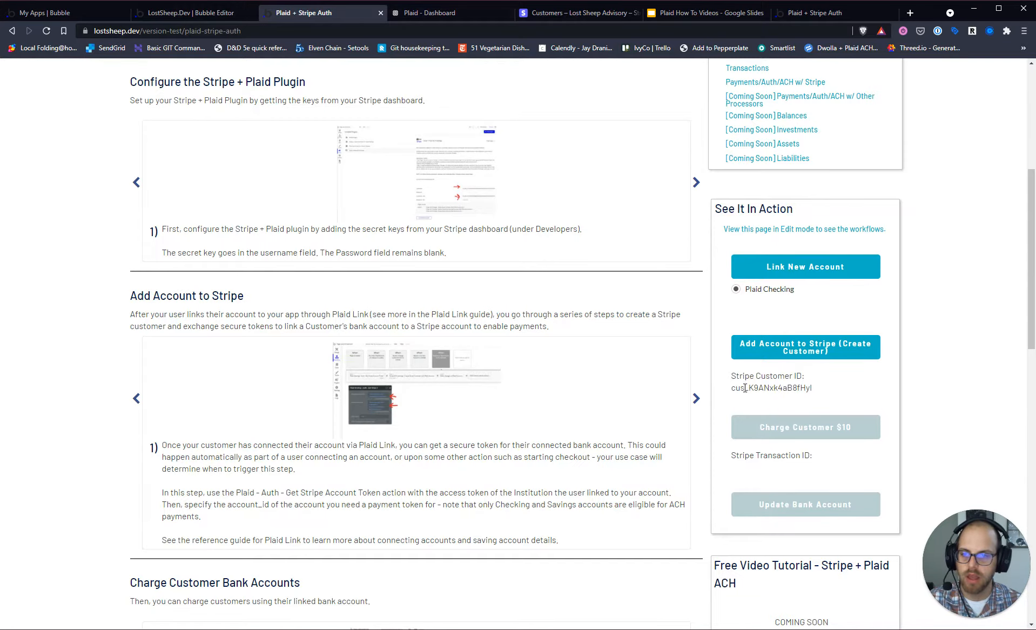
pyautogui.click(559, 13)
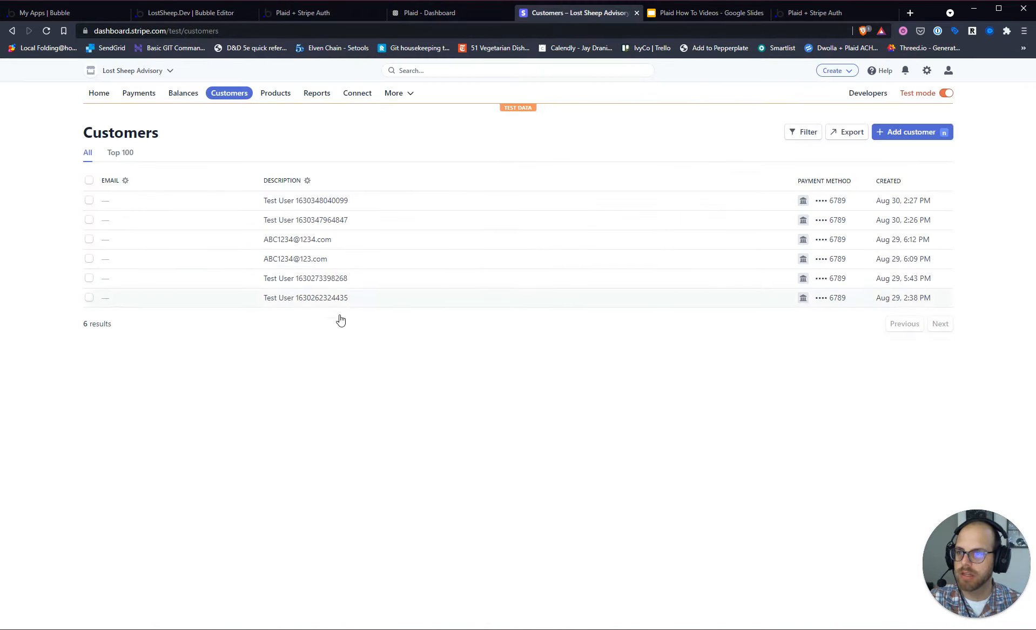
pyautogui.click(45, 31)
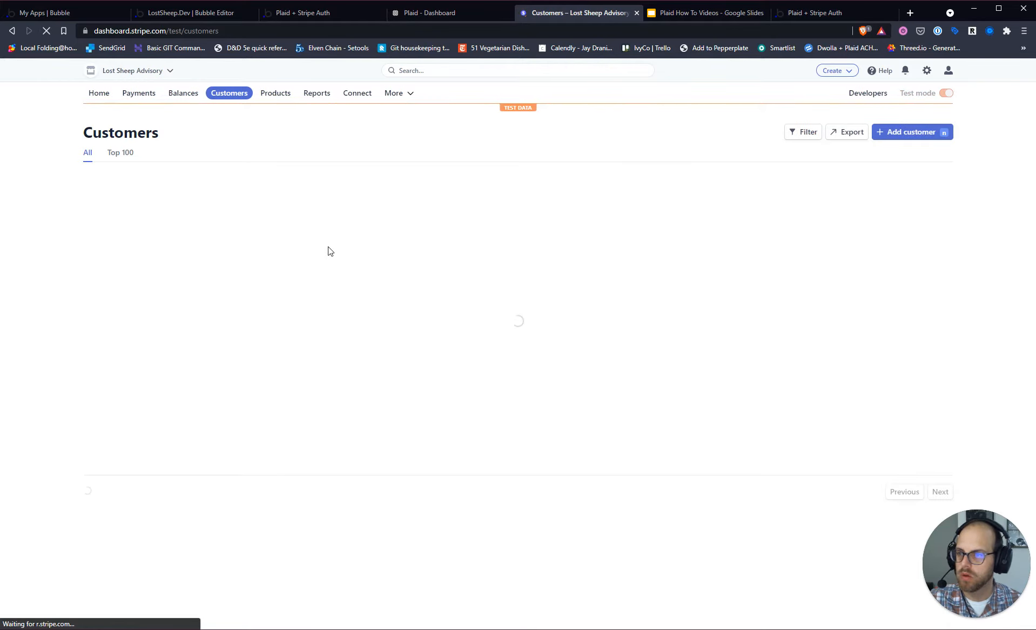
pyautogui.click(290, 198)
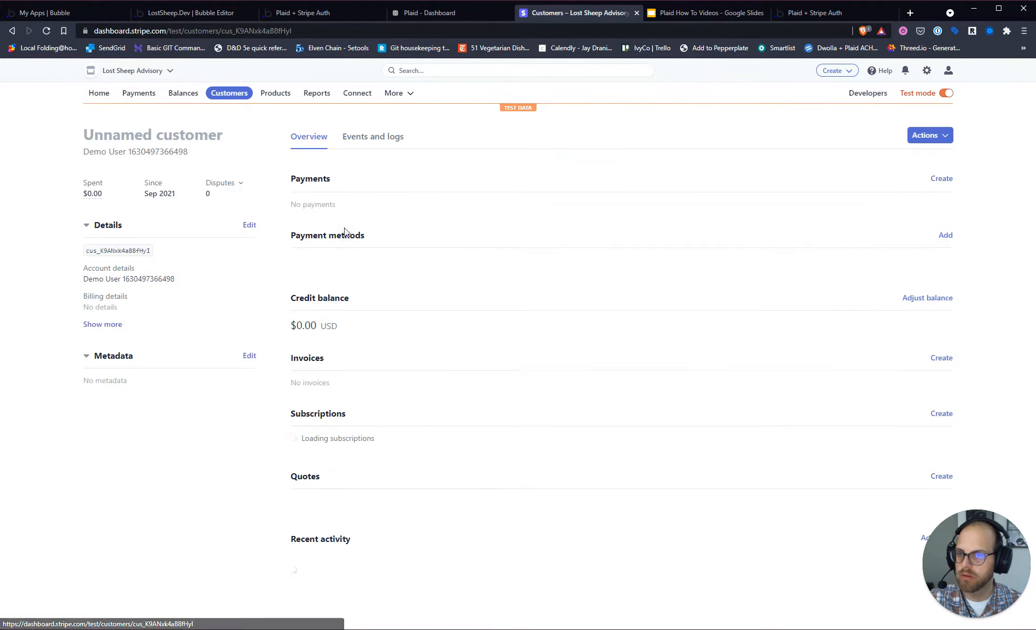
pyautogui.scroll(-1, 405, 399)
pyautogui.click(292, 211)
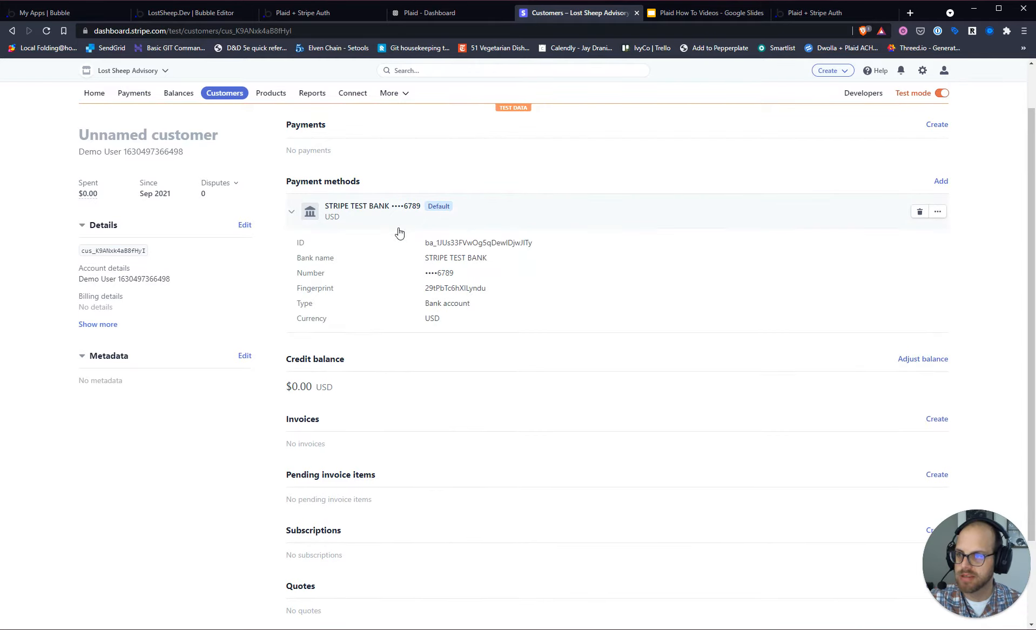
pyautogui.doubleClick(440, 273)
pyautogui.click(471, 282)
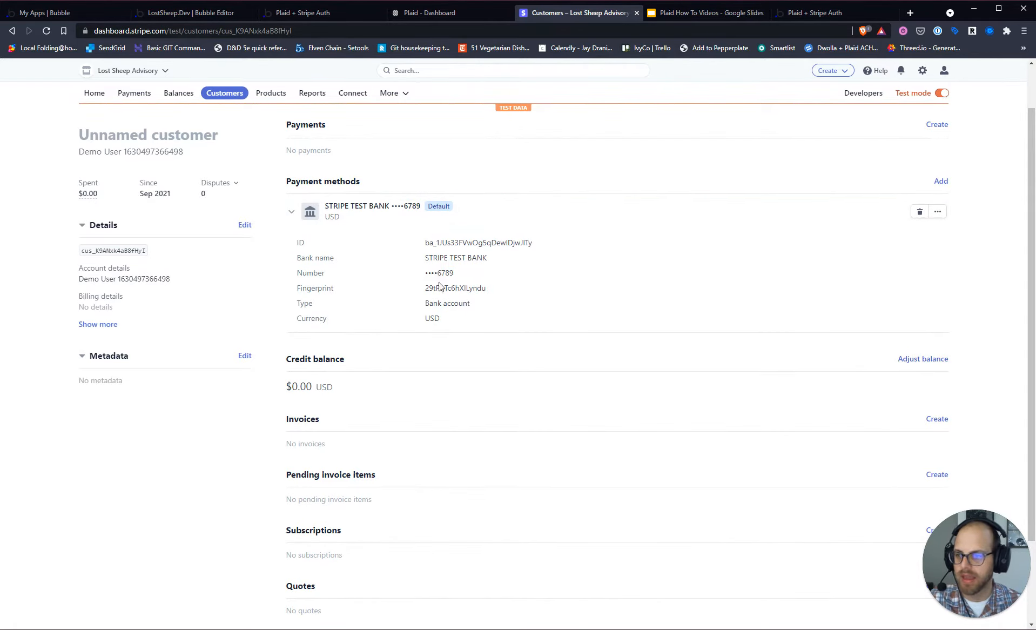
pyautogui.click(12, 31)
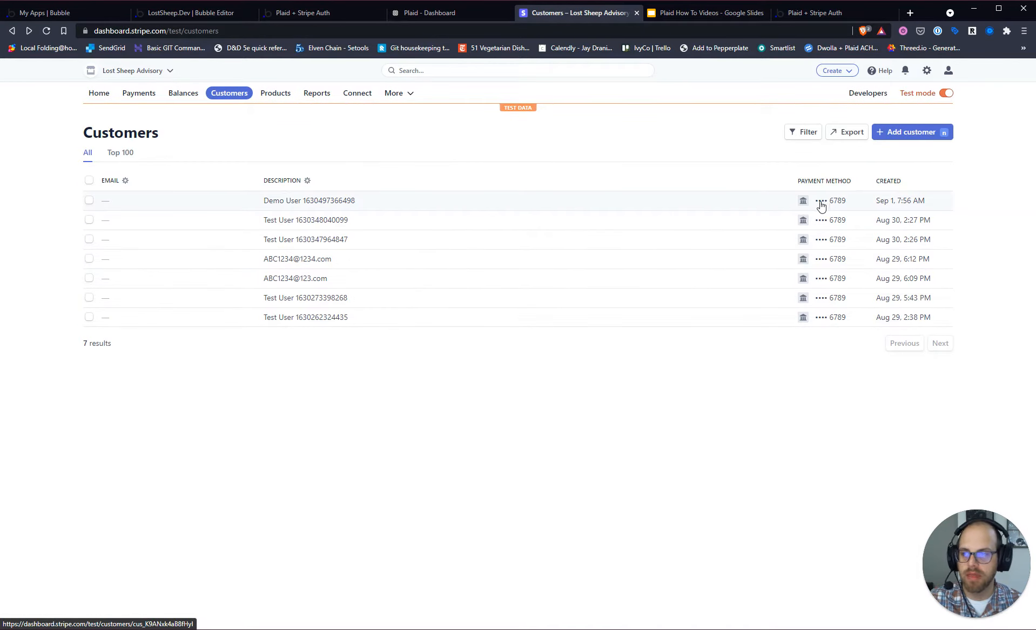
# Step: Switch to the Bubble editor and add a Charge Stripe Customer Bank Account action to the Charge Customer $10 button's workflow
pyautogui.click(289, 13)
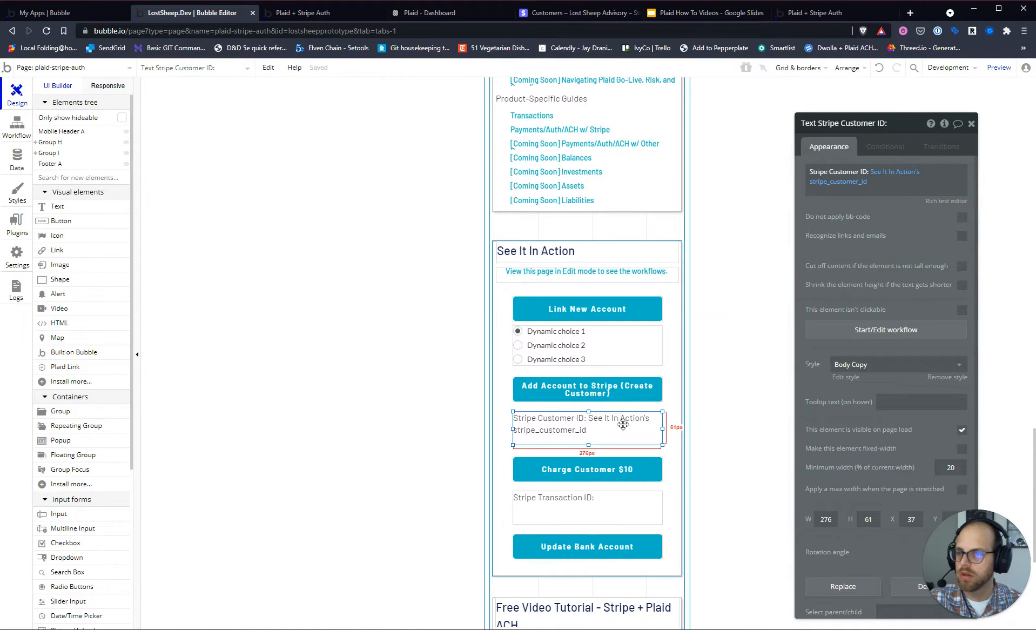
pyautogui.click(563, 470)
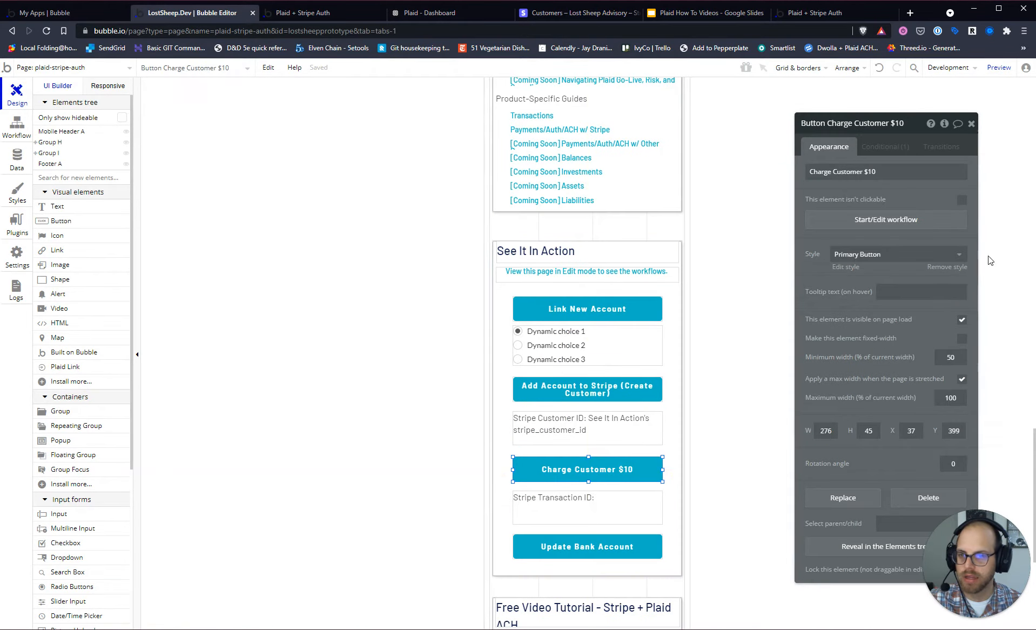
pyautogui.click(893, 226)
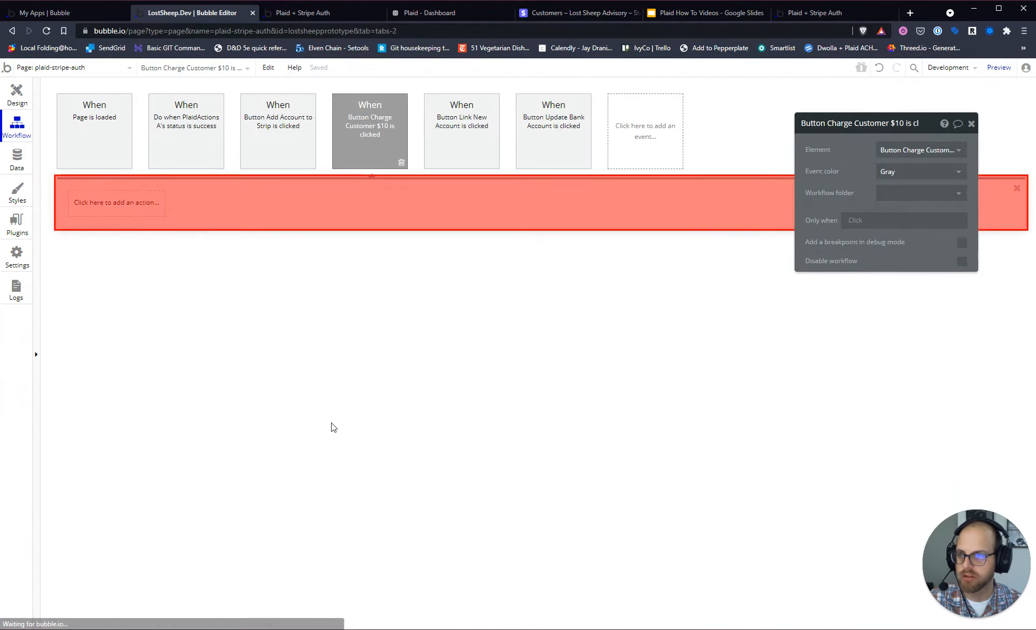
pyautogui.click(87, 205)
pyautogui.write('str')
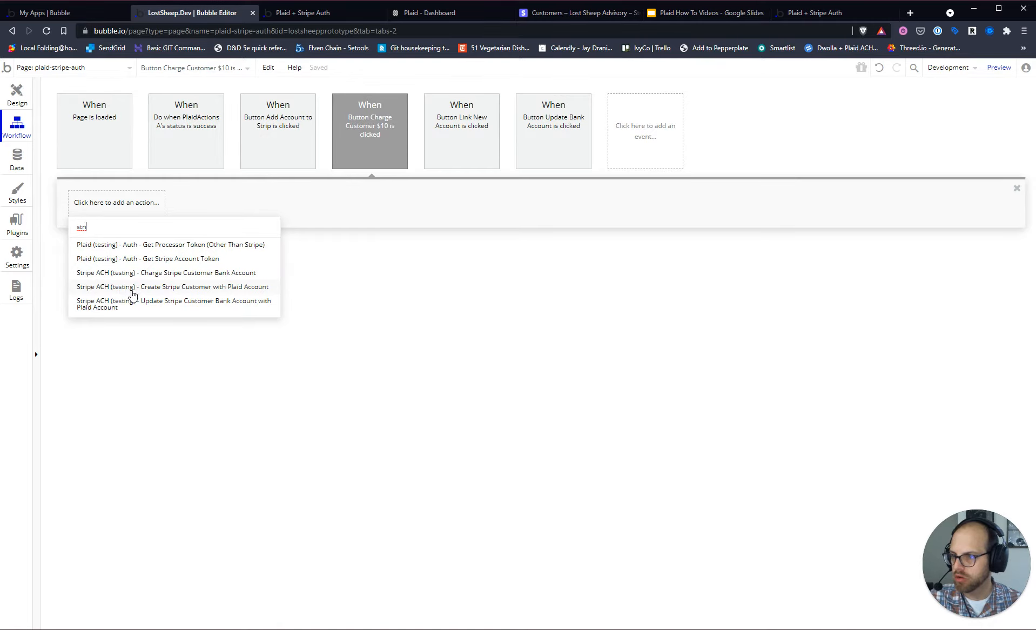
pyautogui.click(150, 273)
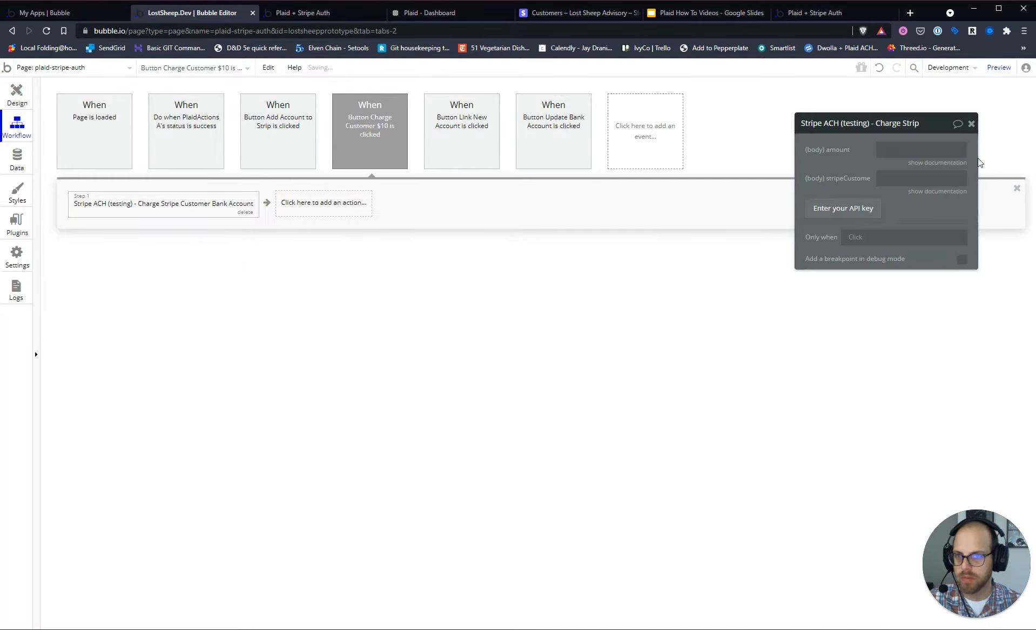
# Step: Set the charge action's body amount to 1000 and show that parameter's documentation
pyautogui.click(904, 152)
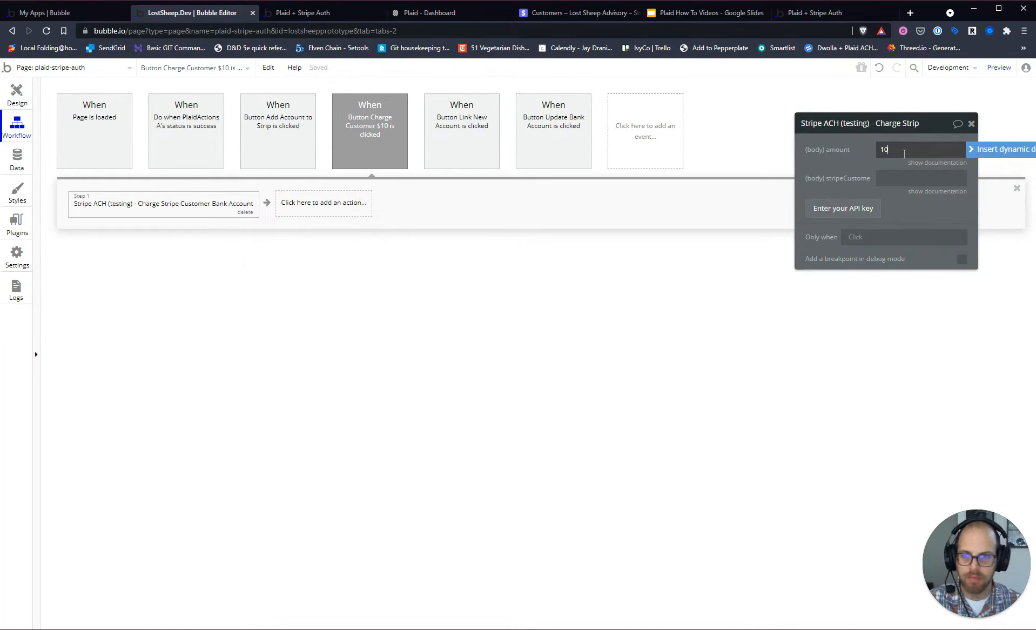
pyautogui.write('1000')
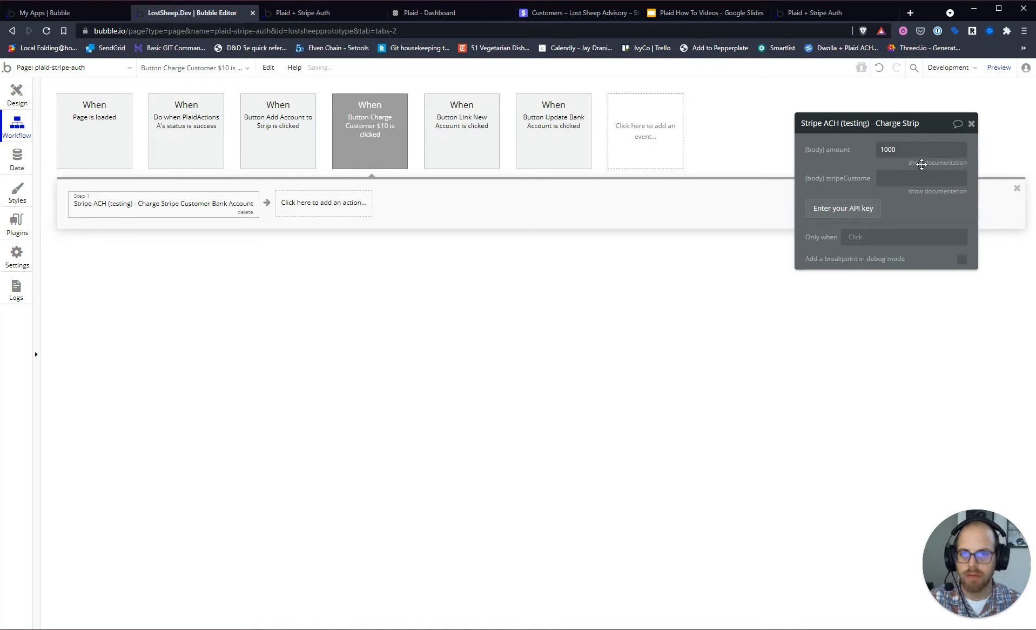
pyautogui.click(929, 163)
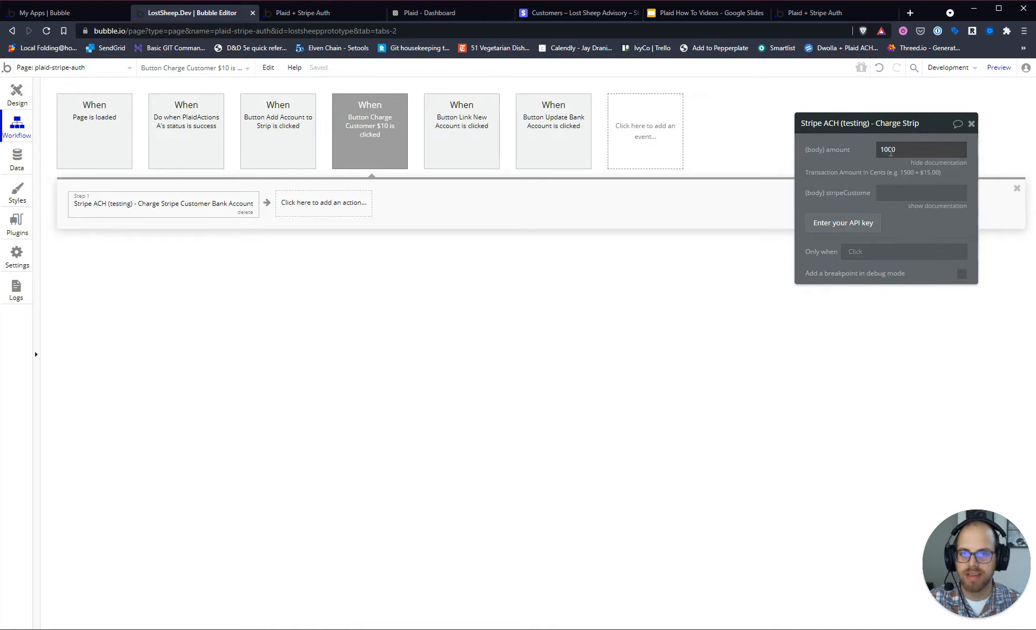
pyautogui.click(892, 151)
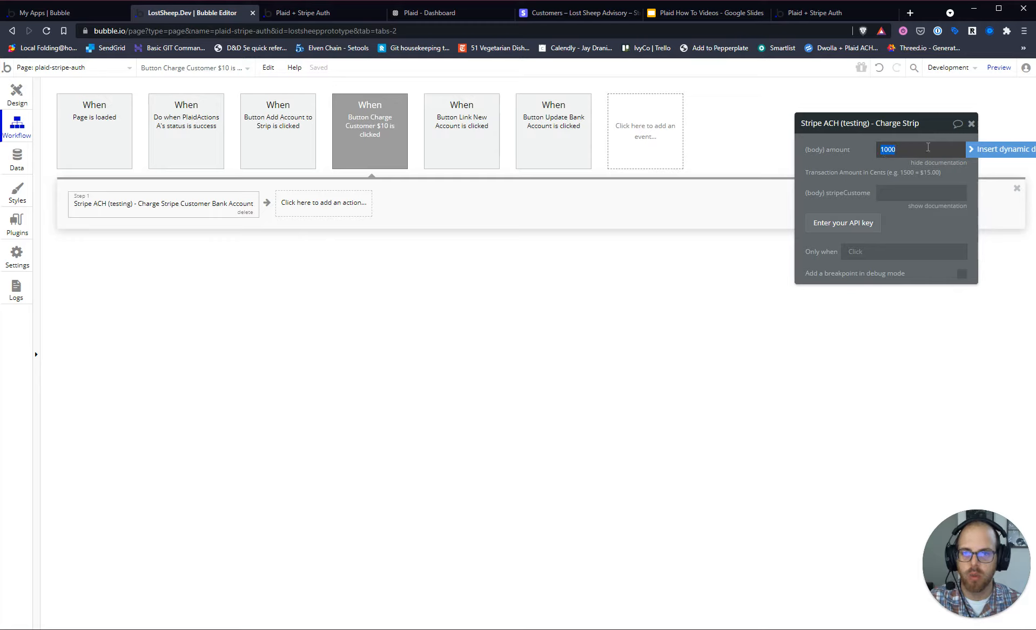
# Step: Set the charge action's Stripe customer parameter to See It In Action's stripe_customer_id
pyautogui.press('Tab')
pyautogui.write('s')
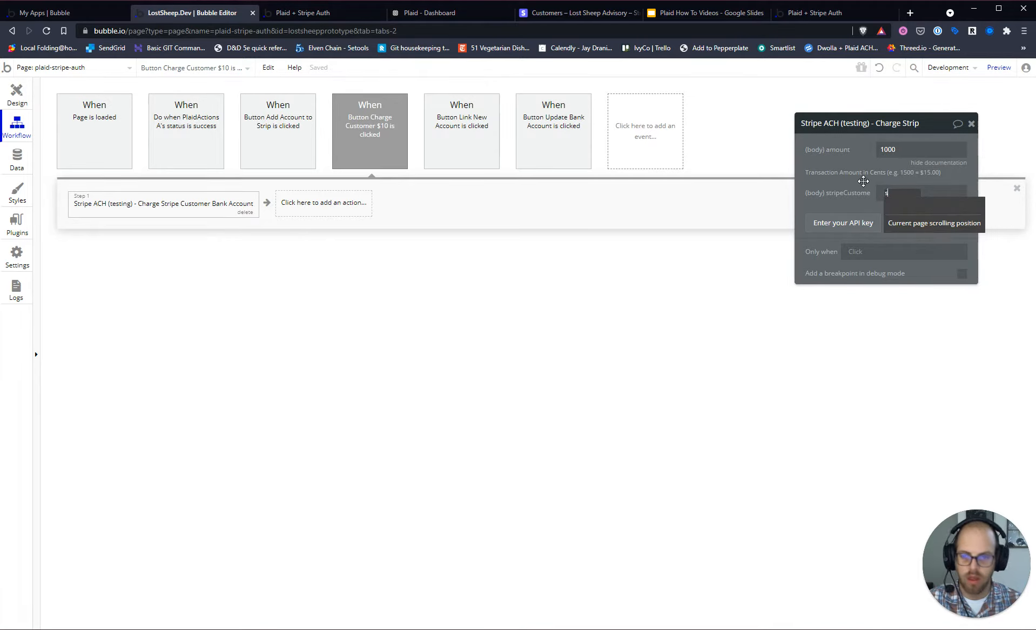
pyautogui.write('cree It In Action')
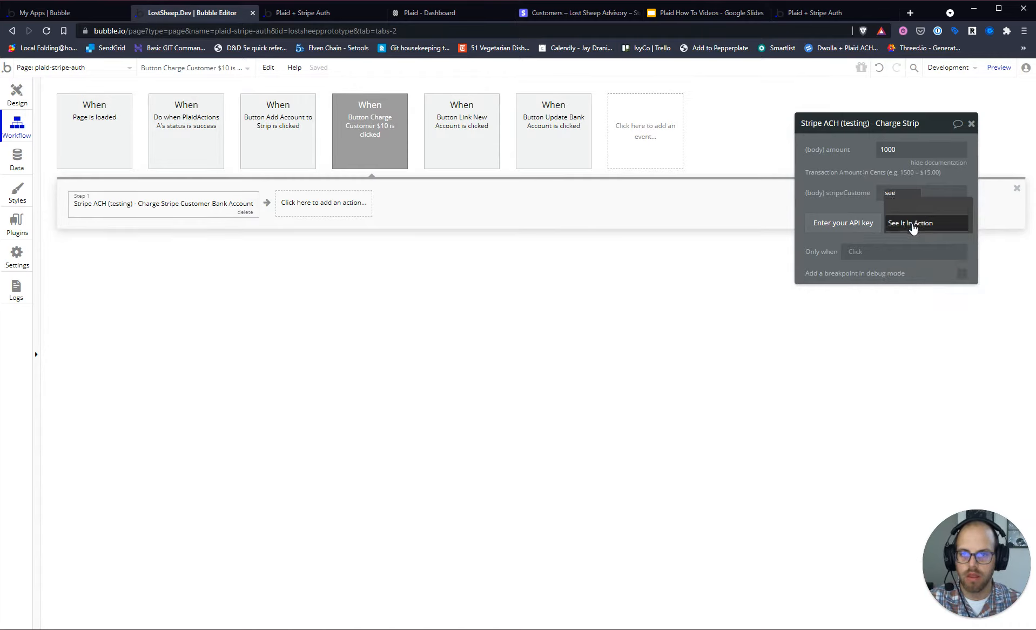
pyautogui.click(912, 223)
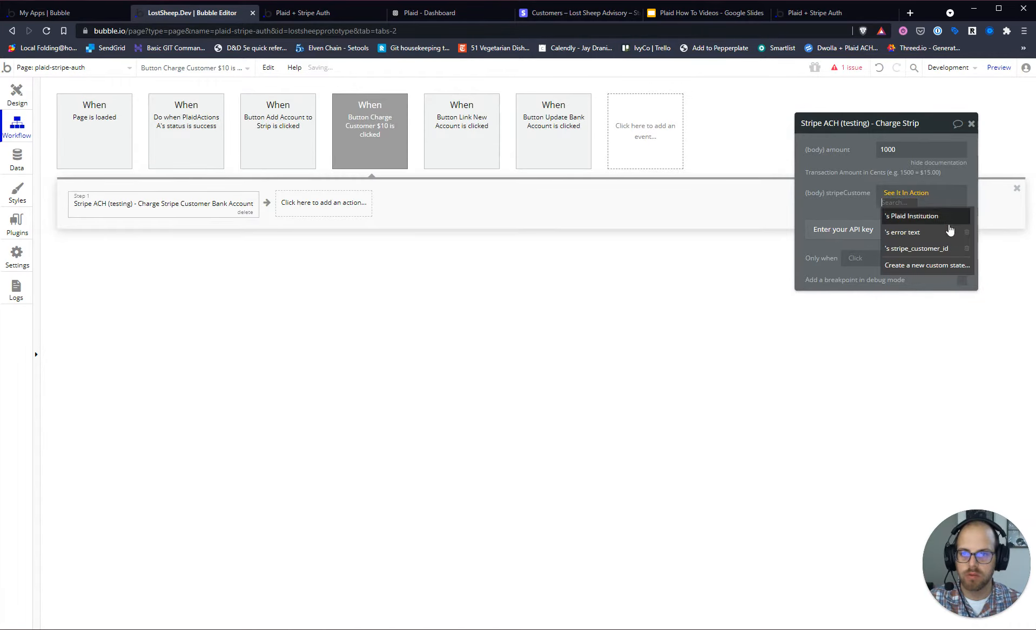
pyautogui.click(935, 251)
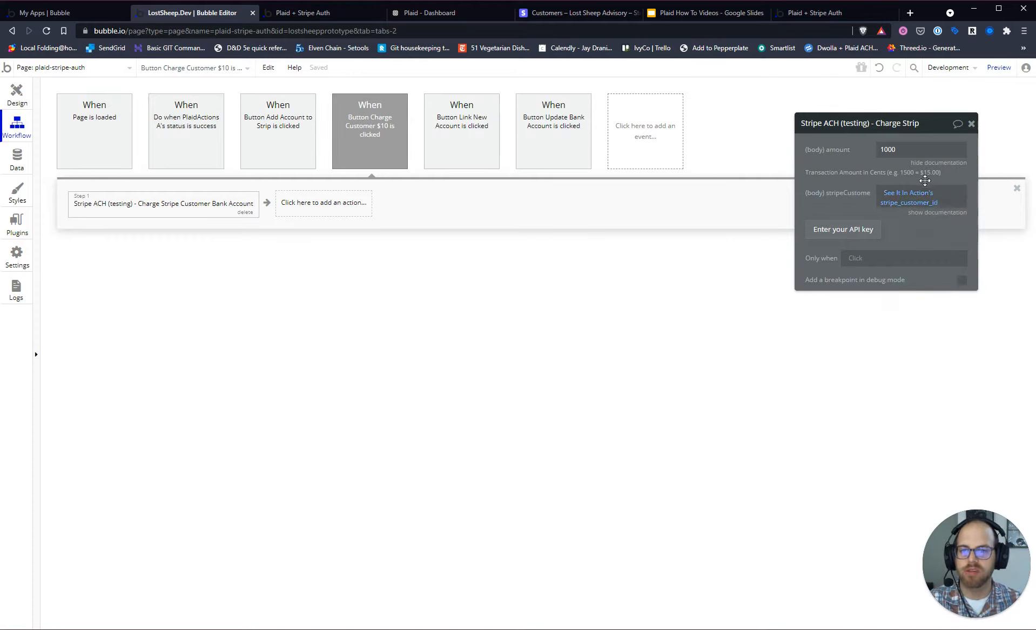
pyautogui.click(919, 201)
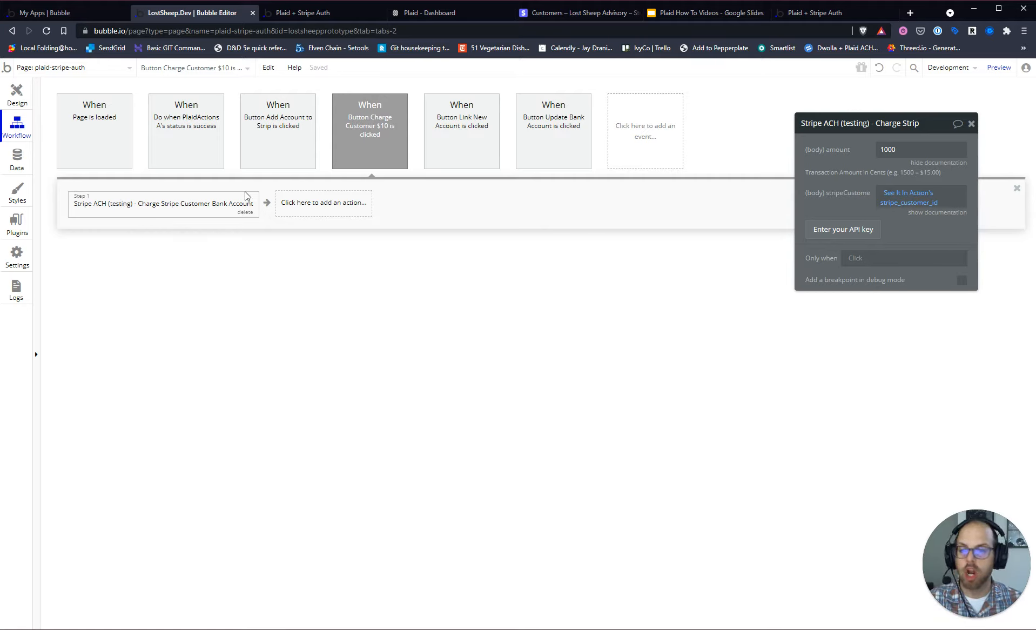
# Step: Add a Set state action as the second step of the charge workflow, targeting the See It In Action element
pyautogui.click(317, 203)
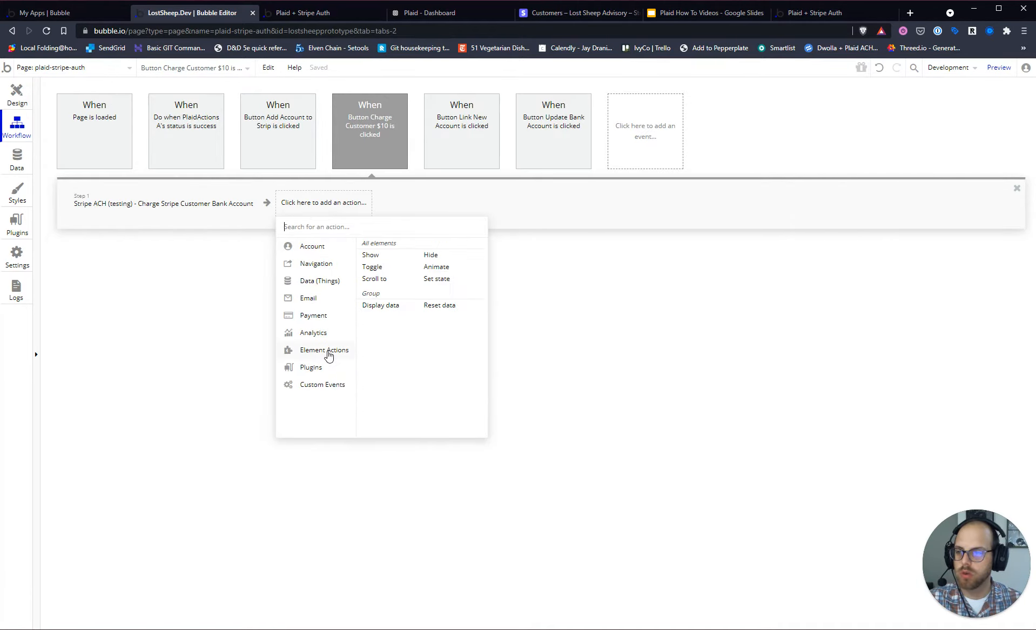
pyautogui.click(437, 278)
pyautogui.click(912, 150)
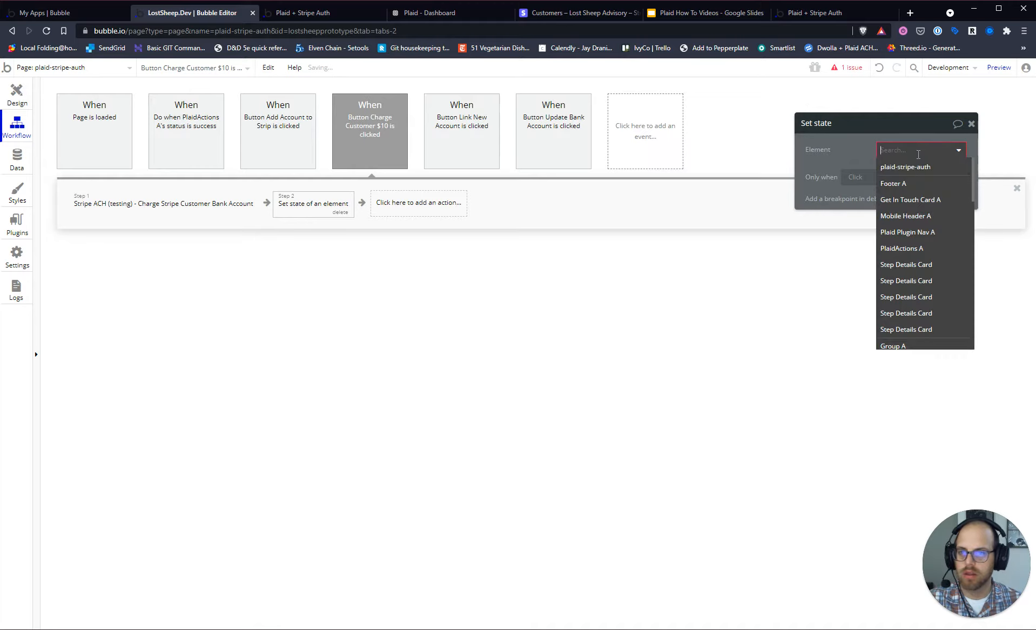
pyautogui.write('see')
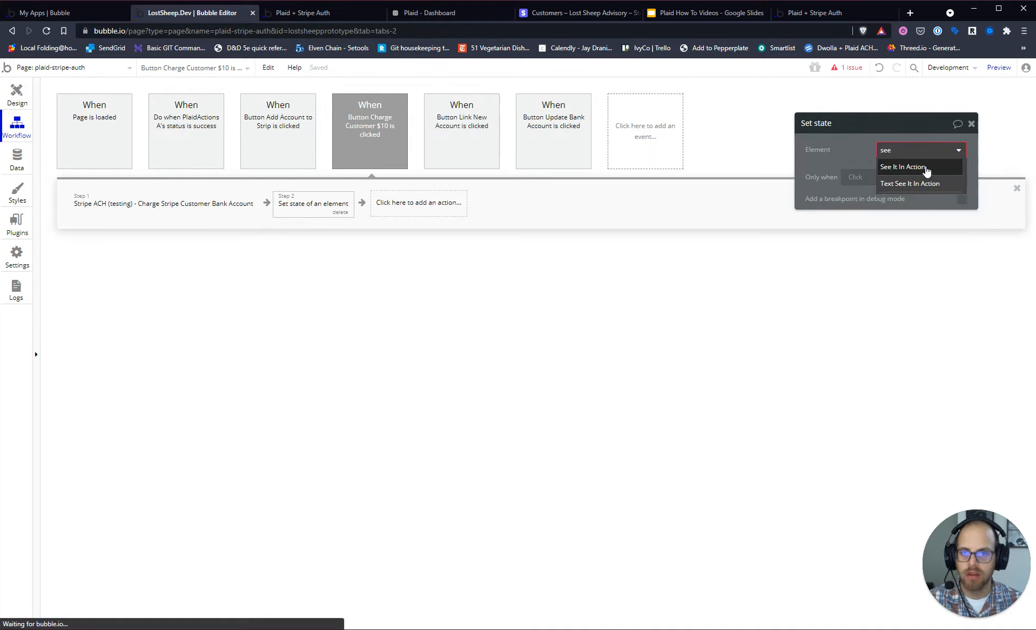
pyautogui.click(901, 167)
# Step: Create a custom state named transaction_id on See It In Action, choosing a state type for it
pyautogui.click(900, 172)
pyautogui.click(915, 221)
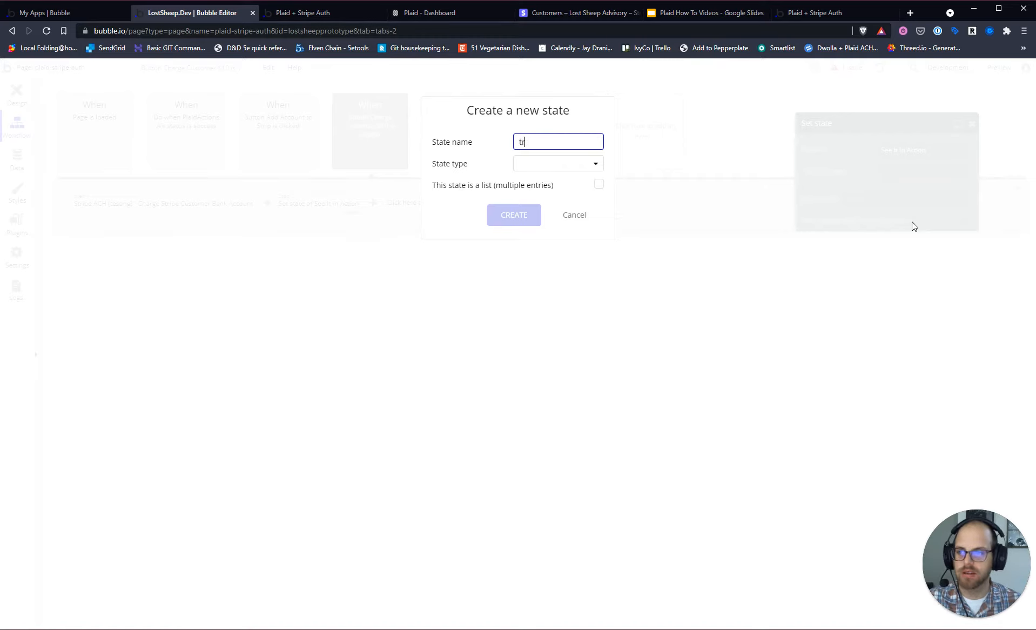
pyautogui.write('transaction_id')
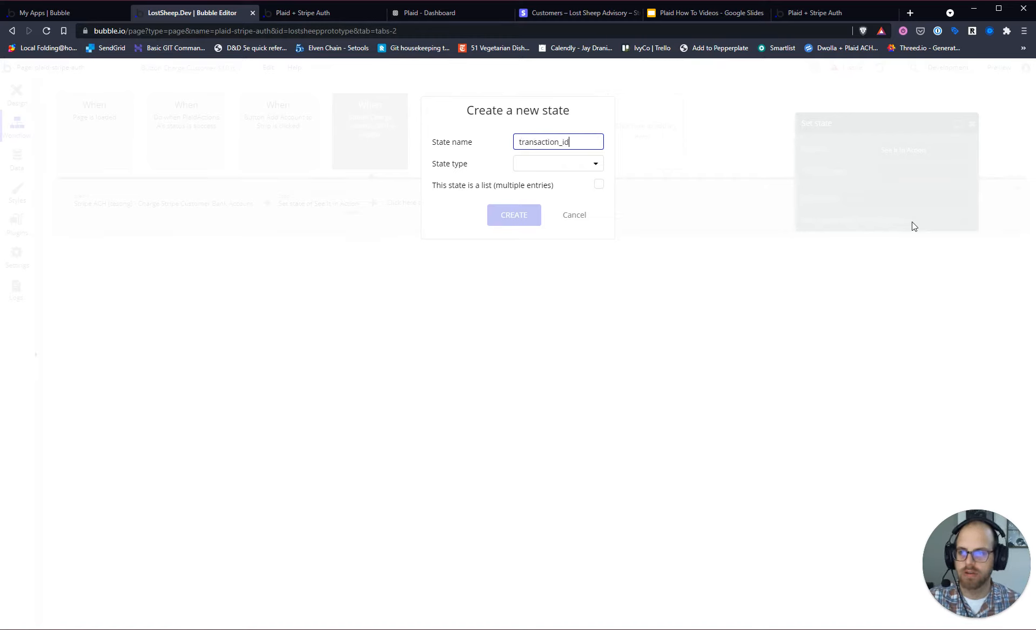
pyautogui.click(548, 165)
pyautogui.click(530, 196)
pyautogui.click(515, 214)
# Step: Set the transaction_id state's value to Result of step 1's body id
pyautogui.click(920, 193)
pyautogui.click(930, 212)
pyautogui.scroll(-3, 947, 275)
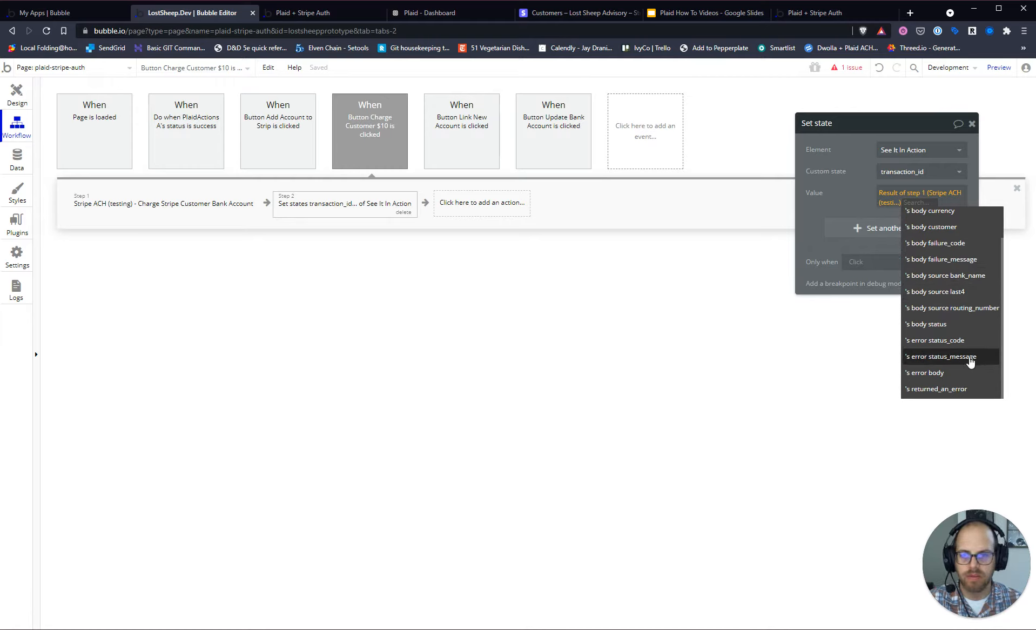
pyautogui.scroll(3, 964, 245)
pyautogui.click(958, 221)
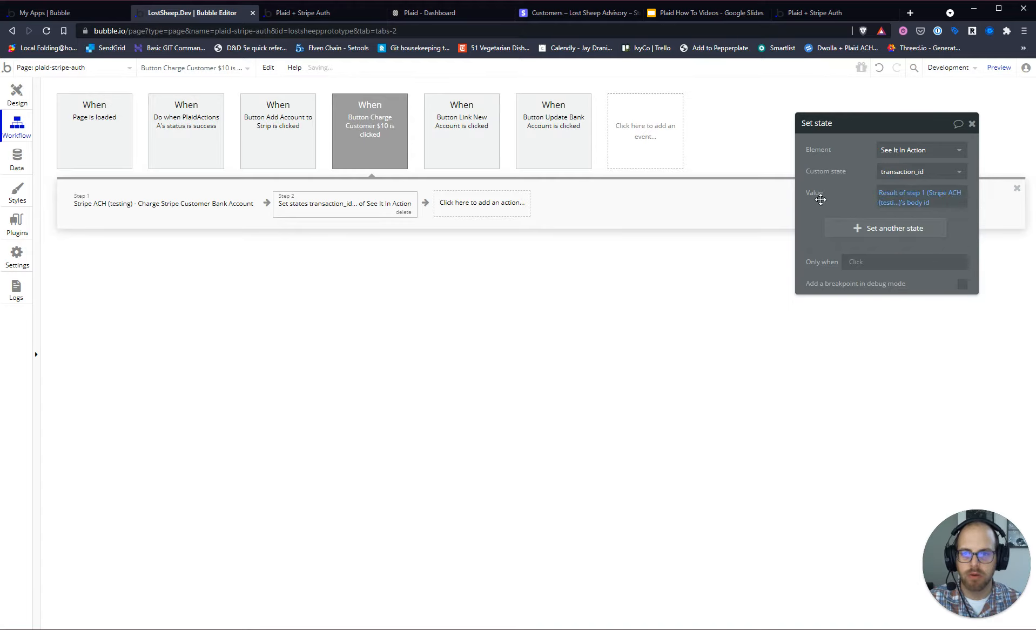
# Step: Add another state to the Set state action, creating a text custom state named transaction_status on See It In Action
pyautogui.click(913, 228)
pyautogui.click(918, 222)
pyautogui.click(934, 288)
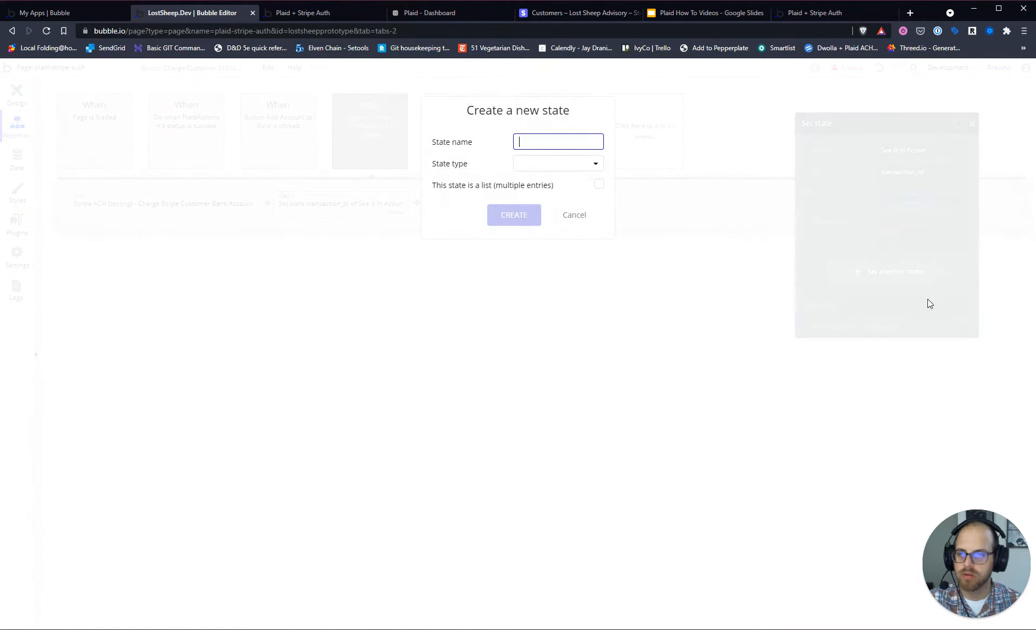
pyautogui.write('transaction_status')
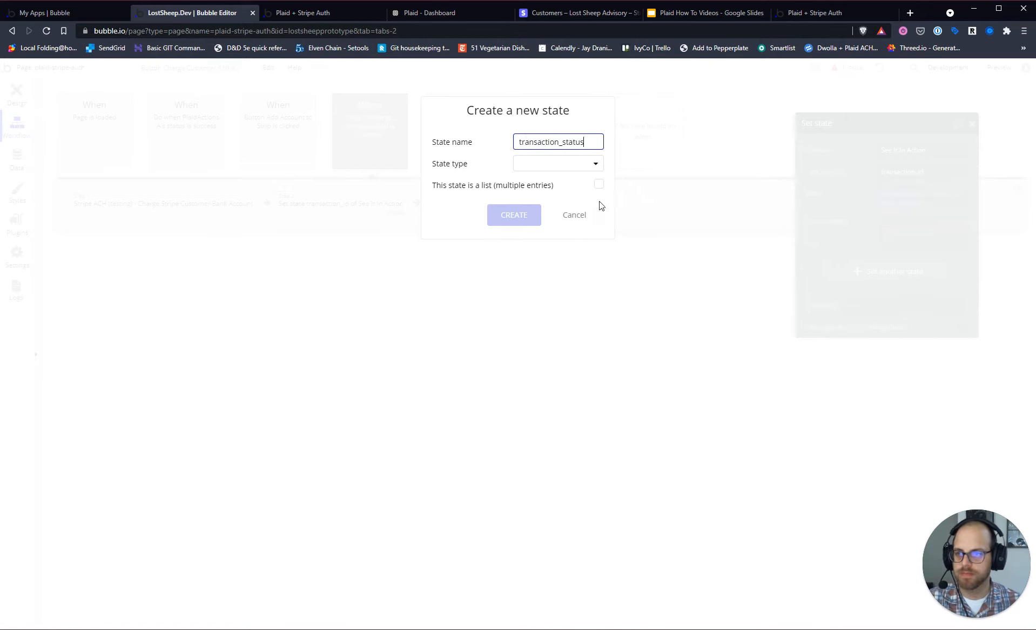
pyautogui.click(545, 163)
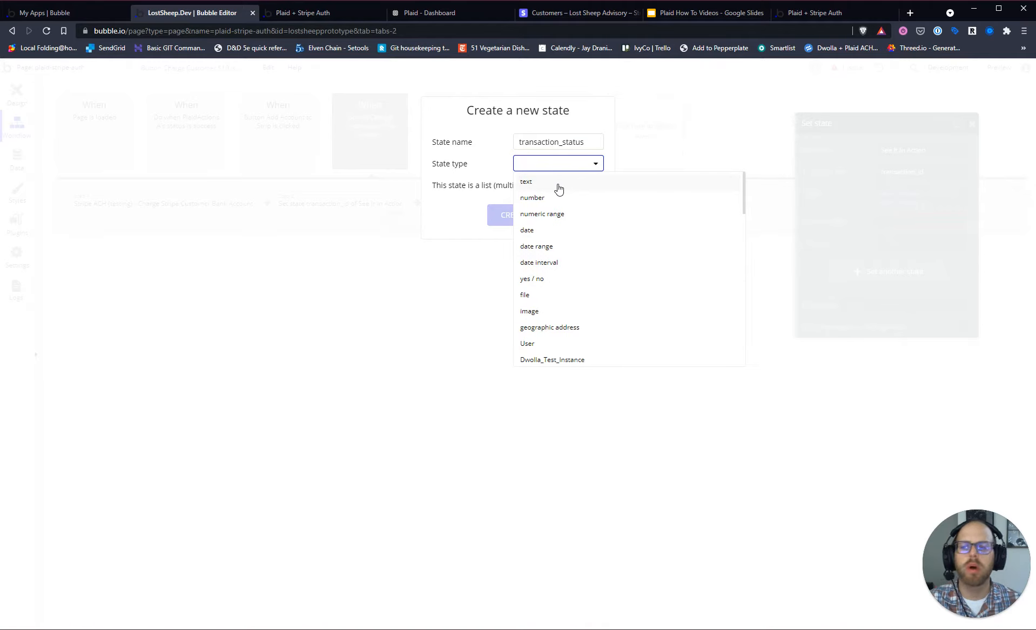
pyautogui.click(556, 188)
pyautogui.click(510, 214)
# Step: Set the transaction_status state's value to Result of step 1's body status
pyautogui.click(918, 243)
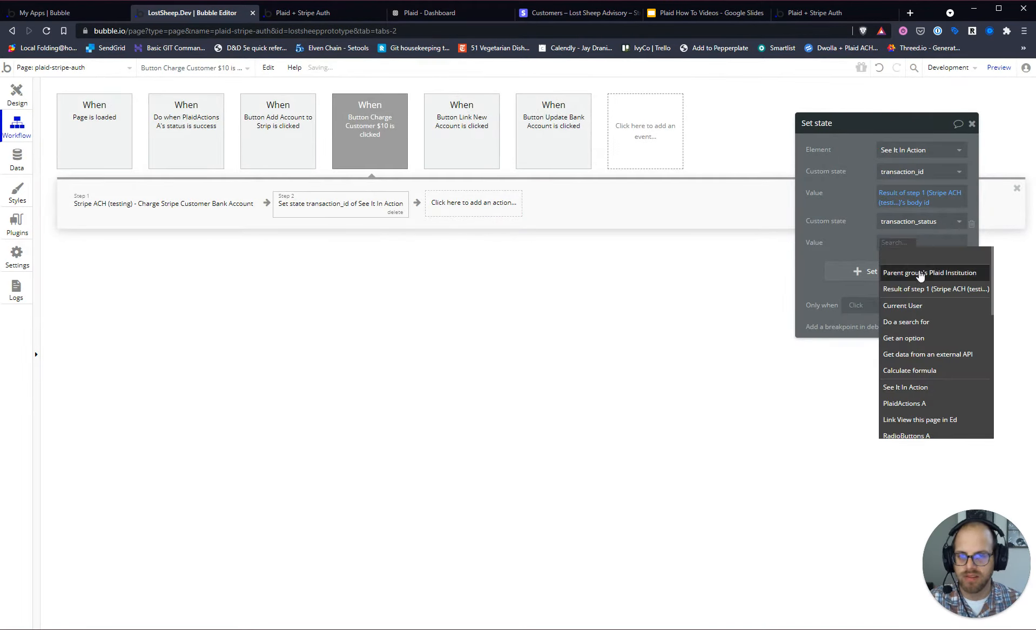
pyautogui.click(932, 289)
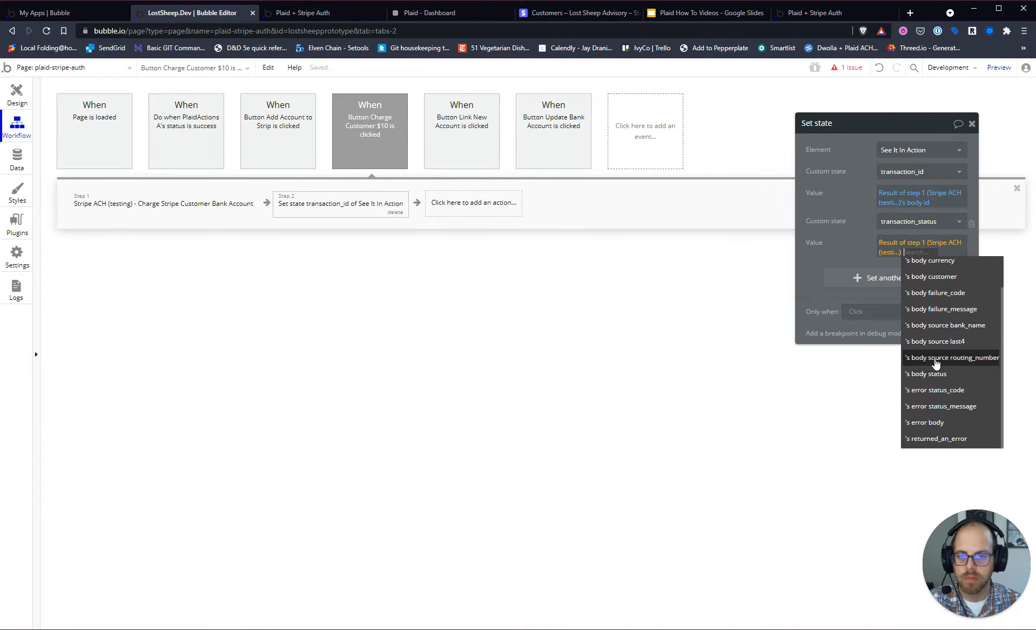
pyautogui.click(929, 373)
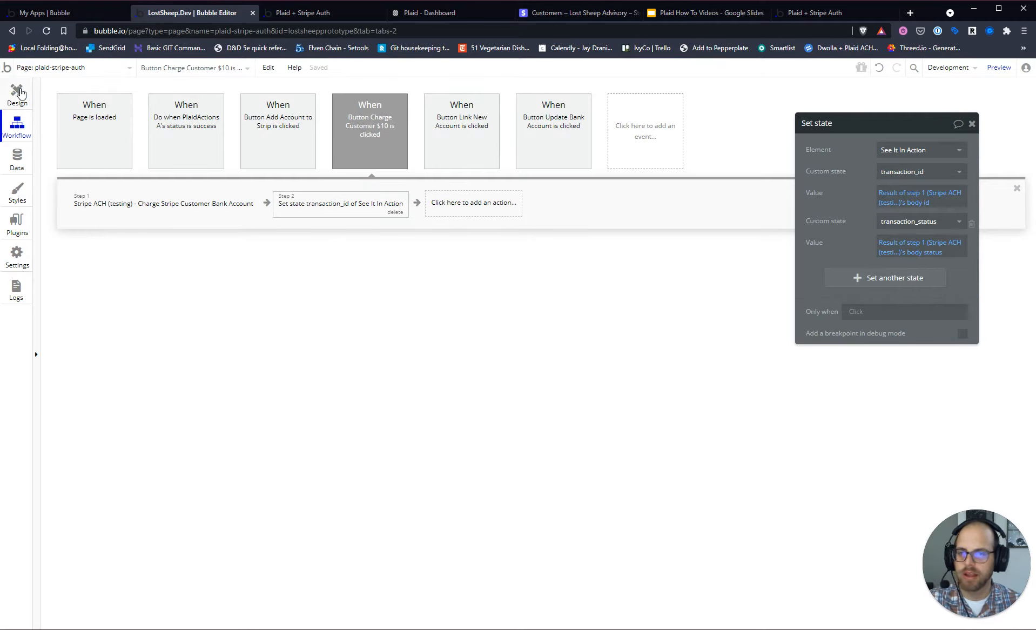
# Step: Review the parameters of the Charge Stripe Customer Bank Account action and return to the page design
pyautogui.click(162, 203)
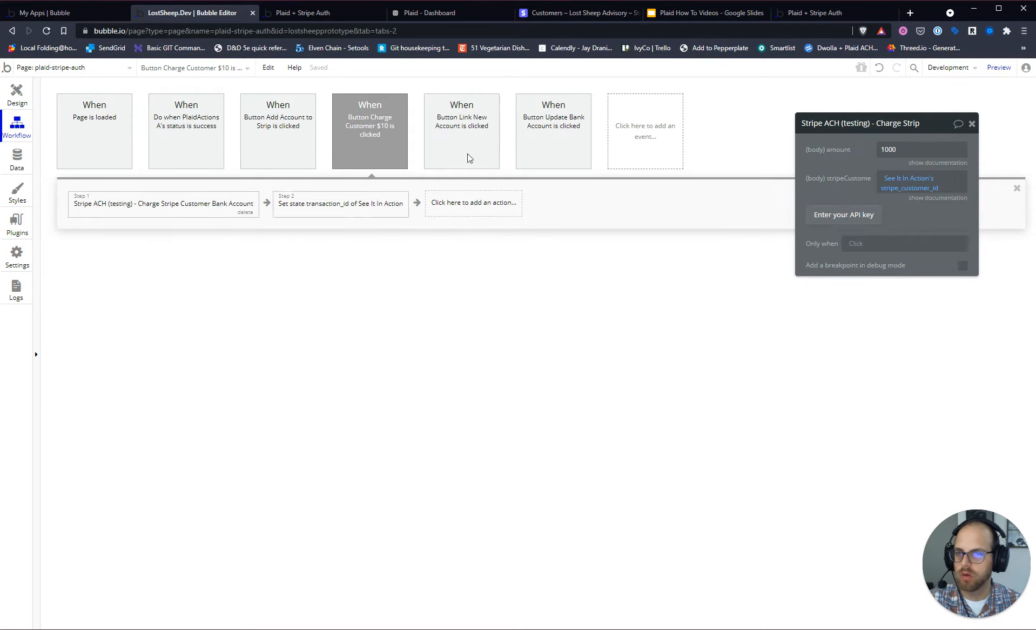
pyautogui.click(18, 98)
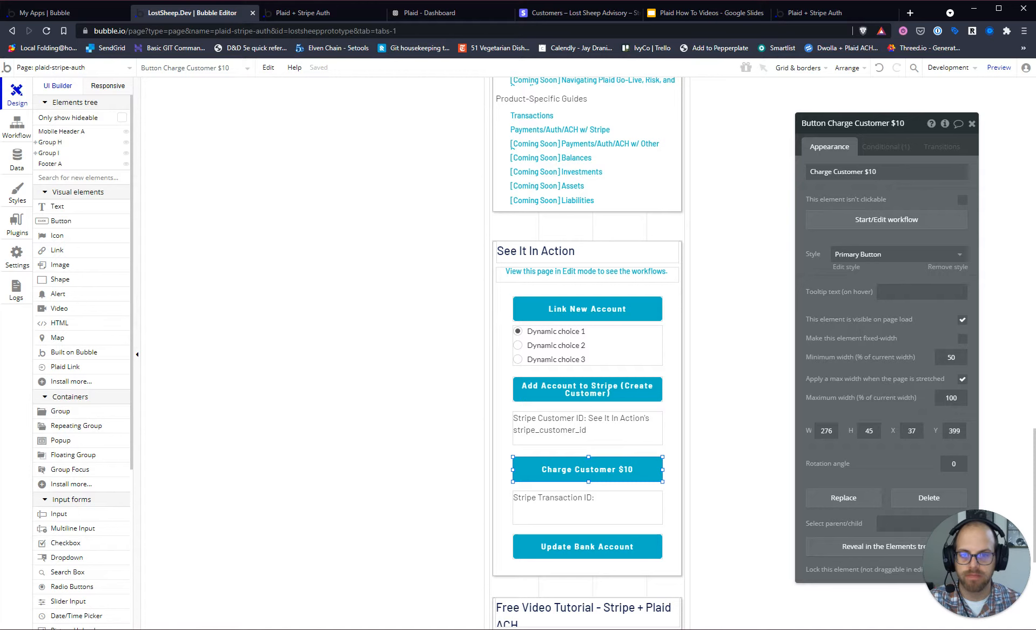
# Step: On the Plaid + Stripe Auth test page, link a Chime account through Plaid with username user_good and the account password
pyautogui.hotkey('ctrl', 'Tab')
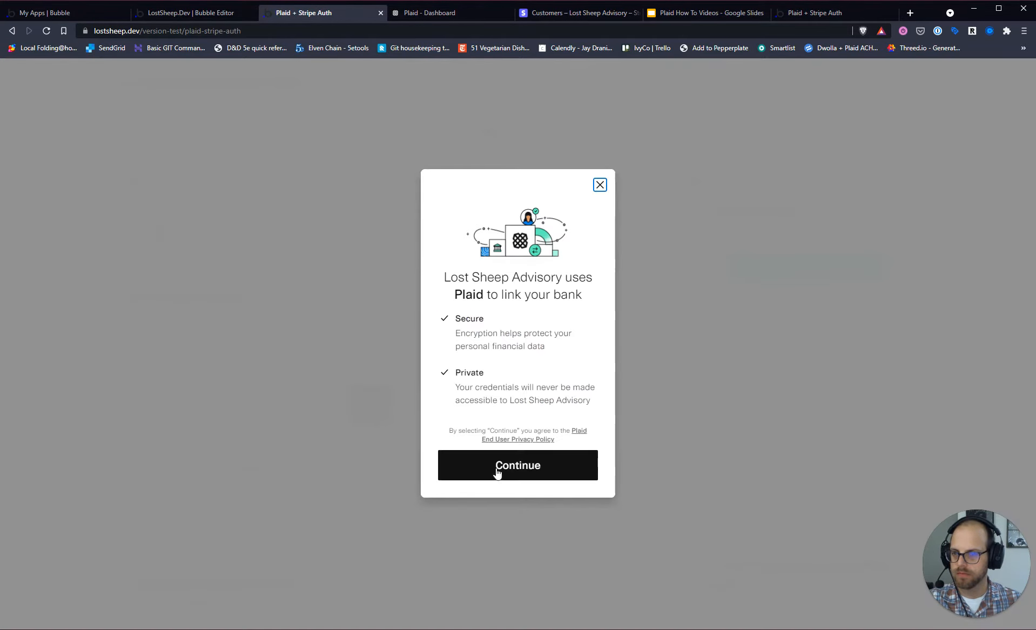
pyautogui.click(497, 469)
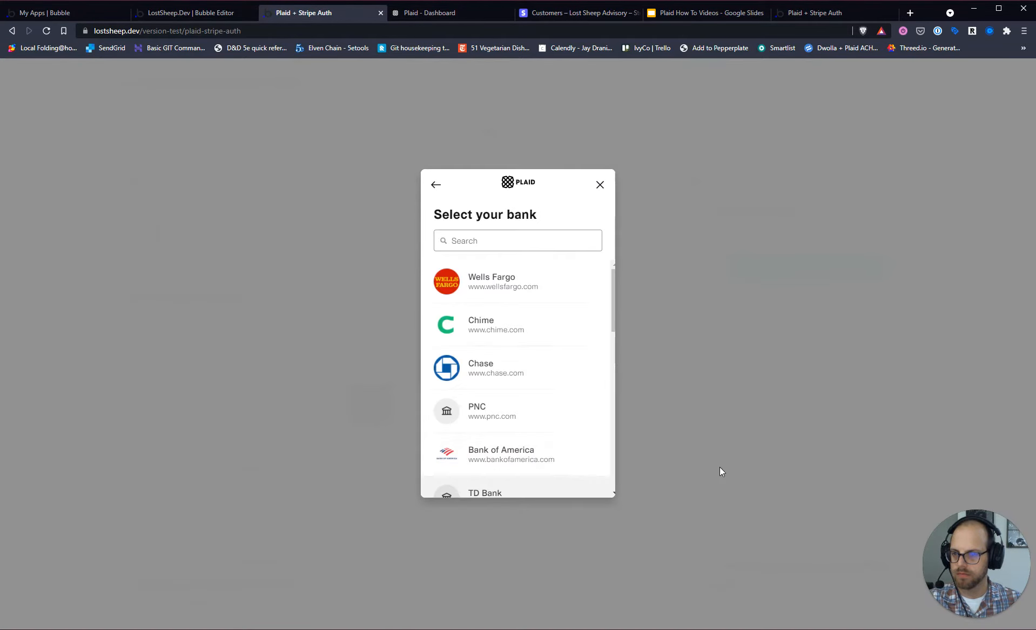
pyautogui.click(513, 333)
pyautogui.click(478, 336)
pyautogui.write('user_good')
pyautogui.press('Tab')
pyautogui.write('pass_good')
pyautogui.press('Return')
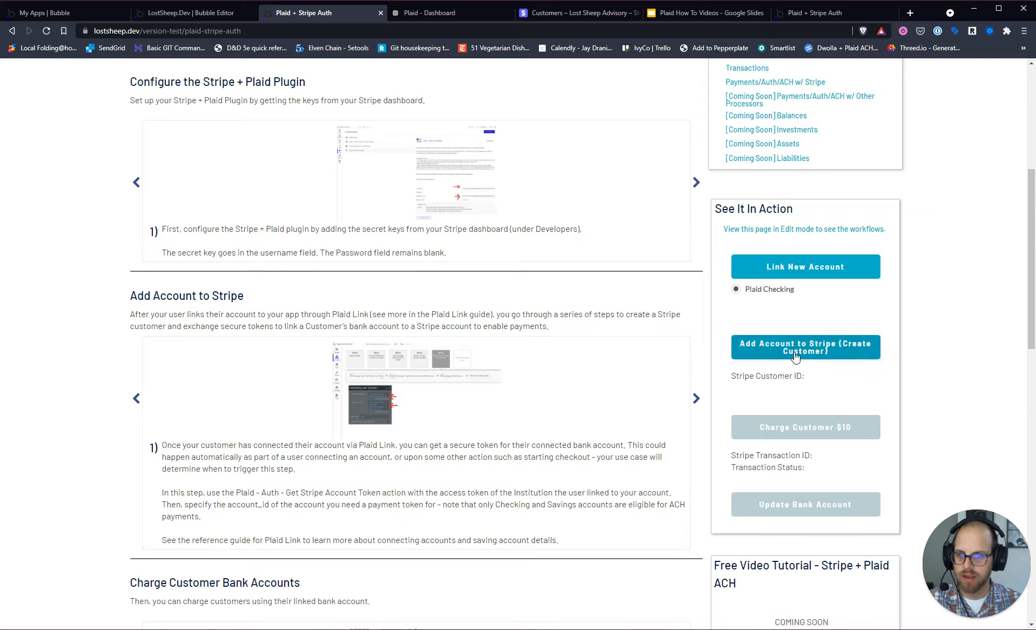
# Step: Create a Stripe customer from the linked Plaid Checking account and charge that customer $10
pyautogui.click(794, 353)
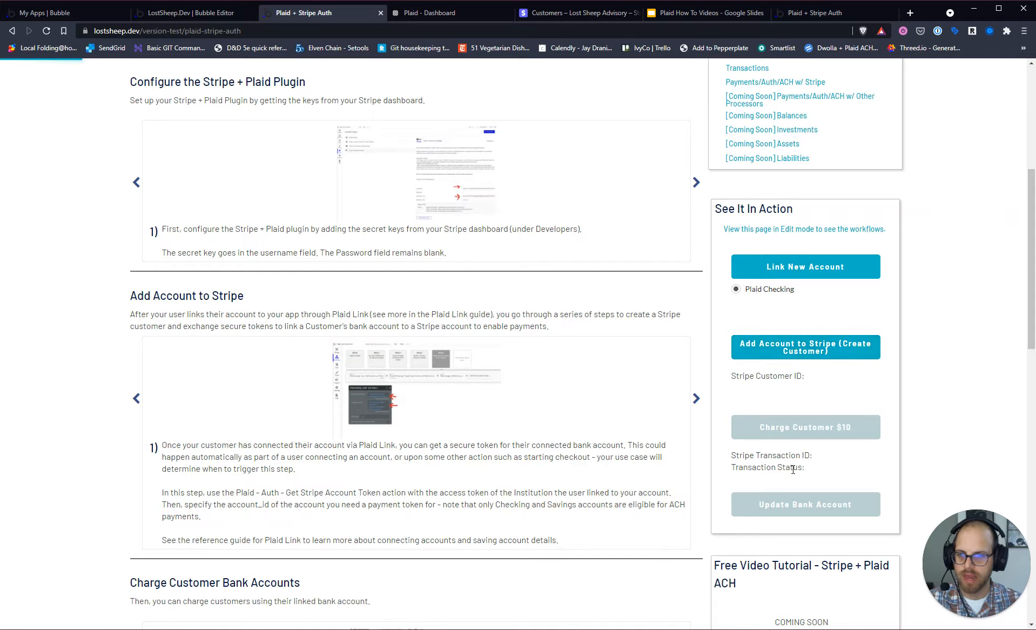
pyautogui.tripleClick(811, 387)
pyautogui.click(812, 426)
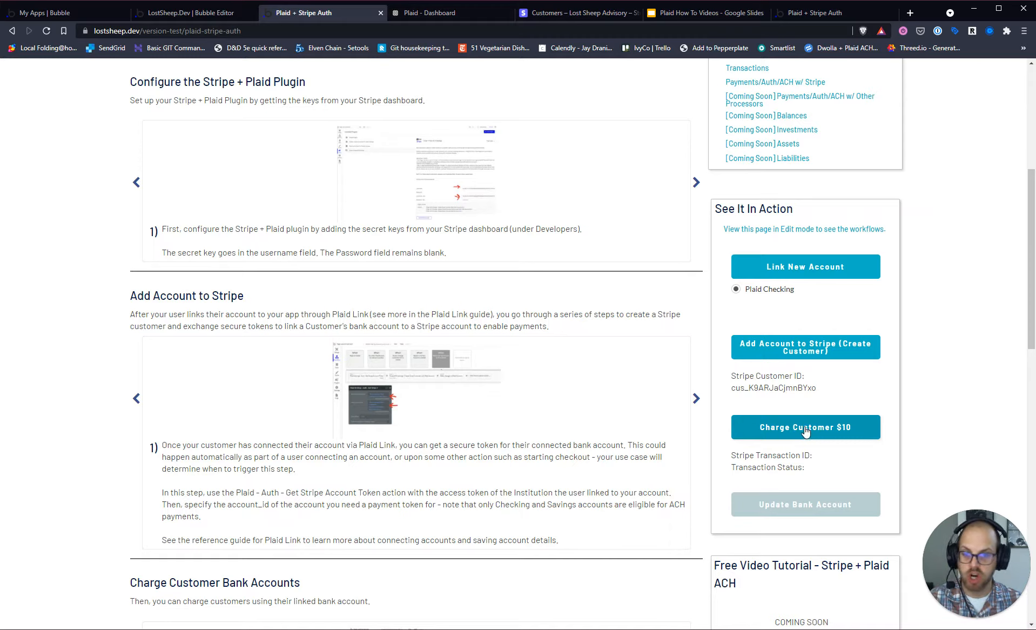
pyautogui.click(805, 429)
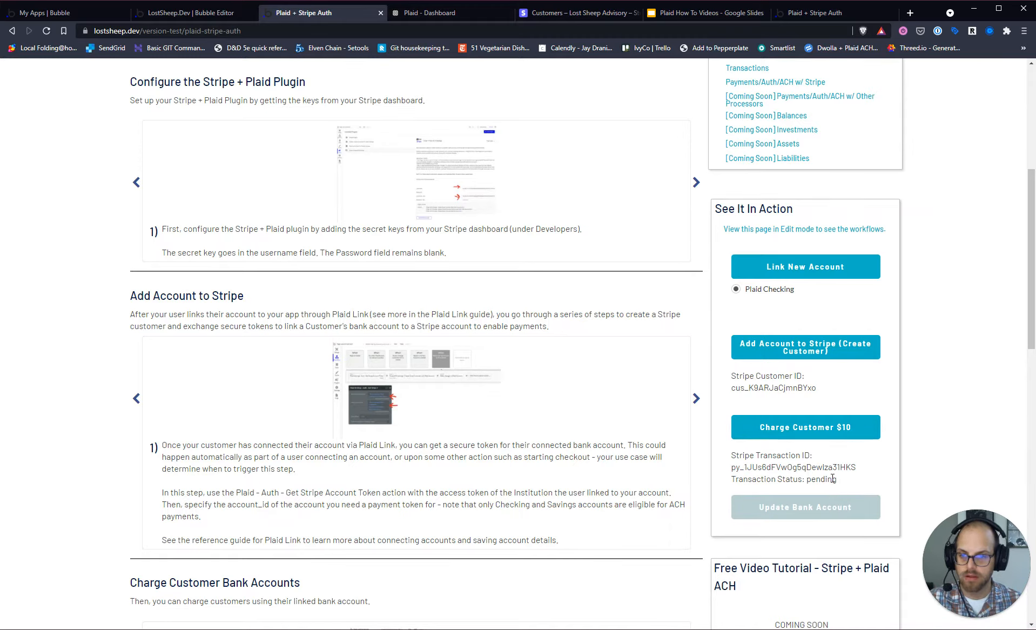
# Step: Examine the Stripe transaction ID and the transaction status shown beneath the charge button
pyautogui.doubleClick(765, 468)
pyautogui.tripleClick(766, 470)
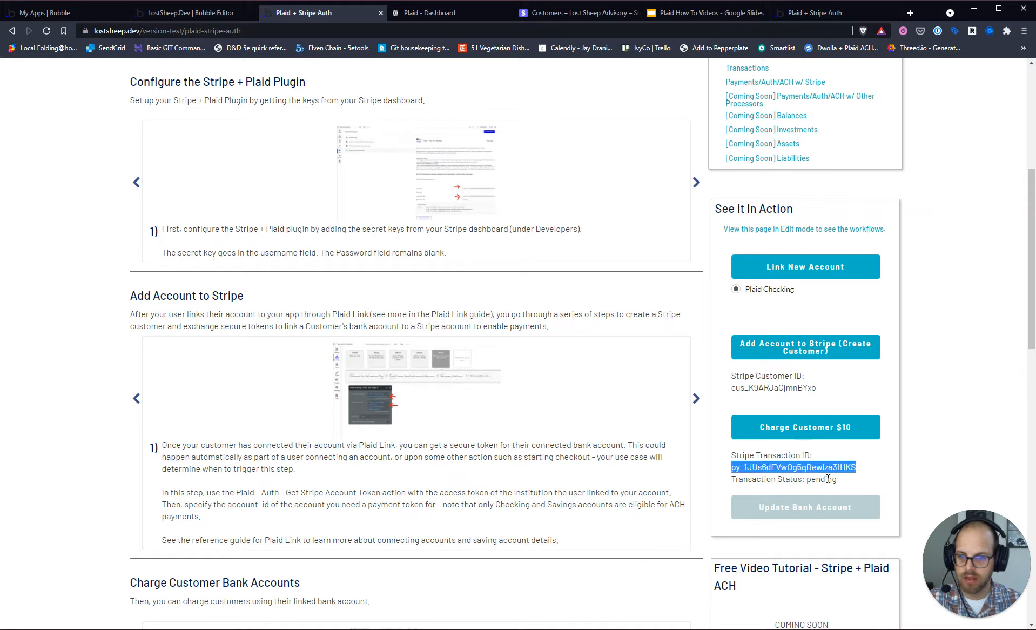
pyautogui.doubleClick(821, 478)
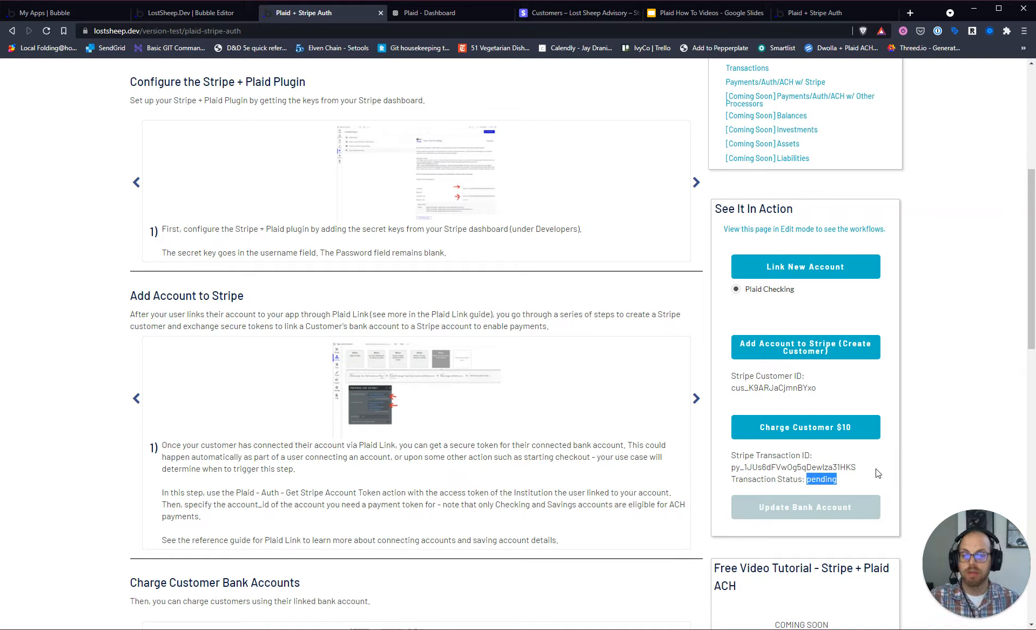
pyautogui.doubleClick(821, 480)
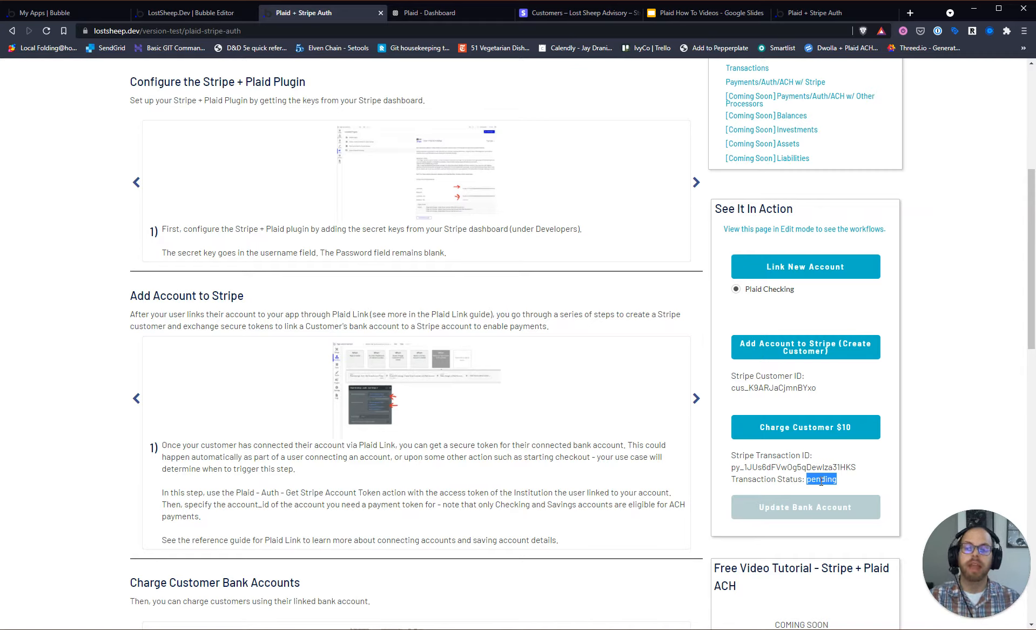
pyautogui.click(821, 481)
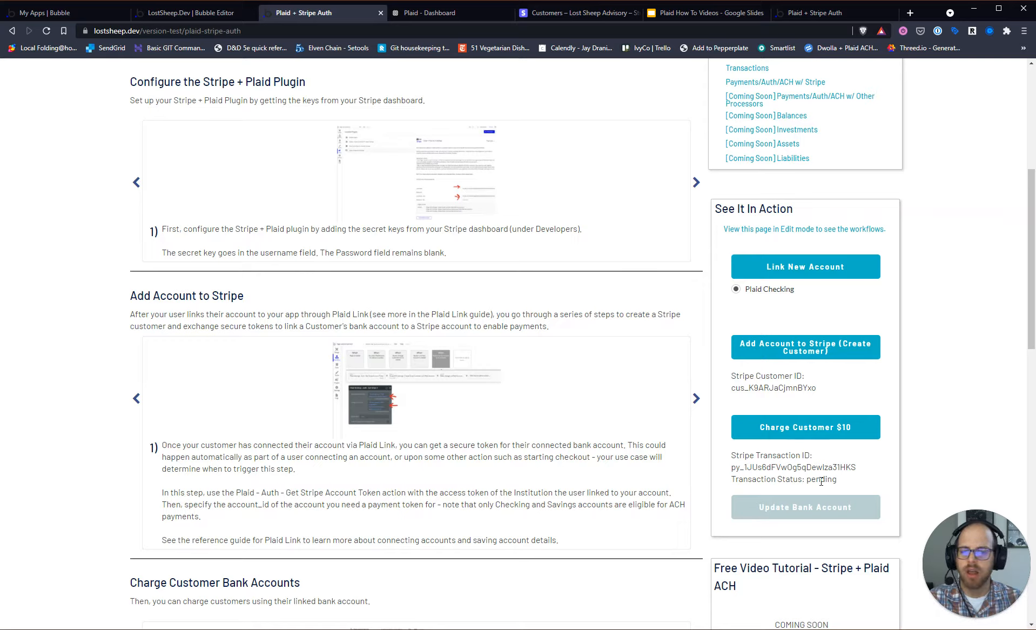
pyautogui.doubleClick(821, 481)
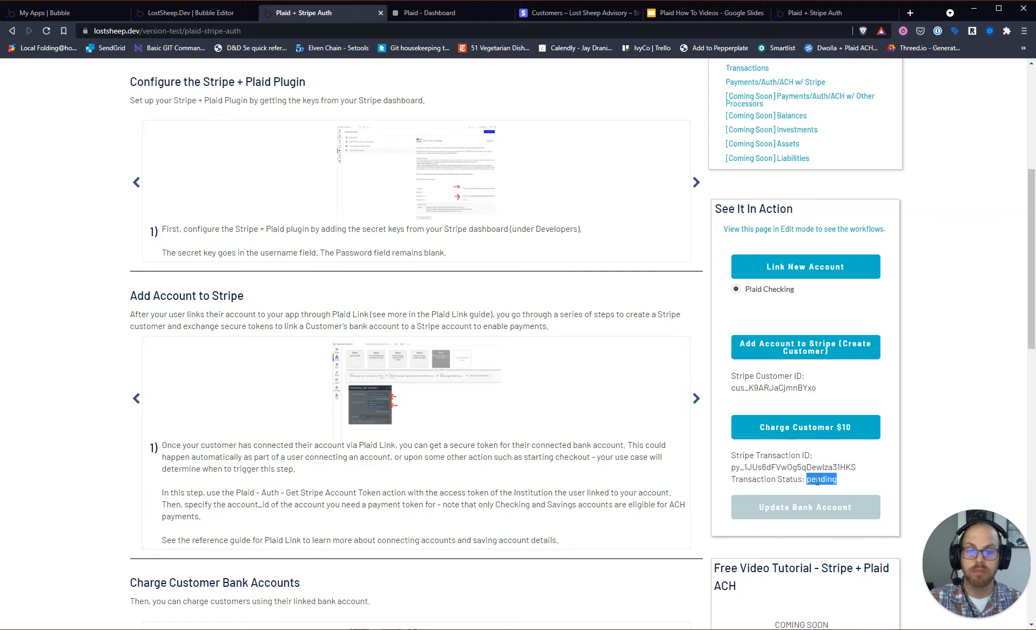
pyautogui.click(816, 478)
pyautogui.moveTo(807, 480); pyautogui.dragTo(849, 482)
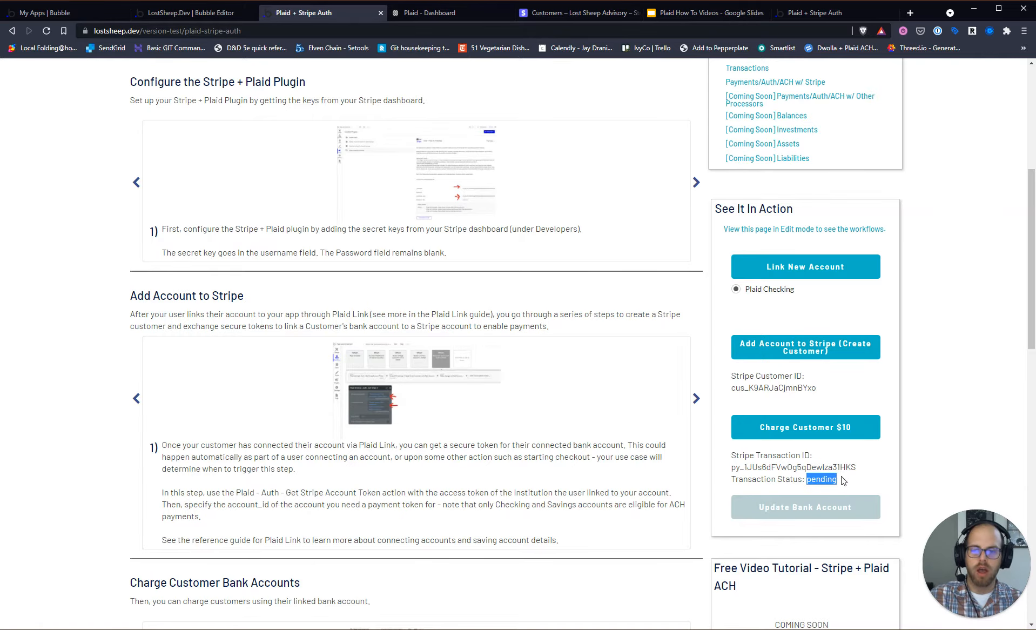
pyautogui.click(823, 480)
pyautogui.doubleClick(824, 481)
pyautogui.click(825, 480)
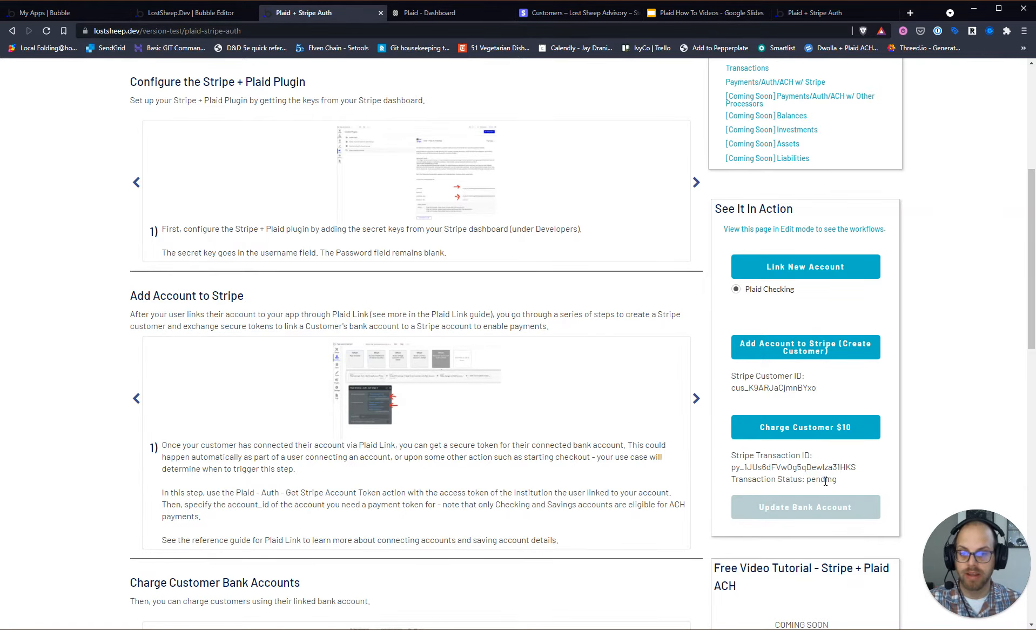
# Step: Switch to the Stripe dashboard, open the newest $10.00 payment and review its timeline, details and events
pyautogui.click(583, 15)
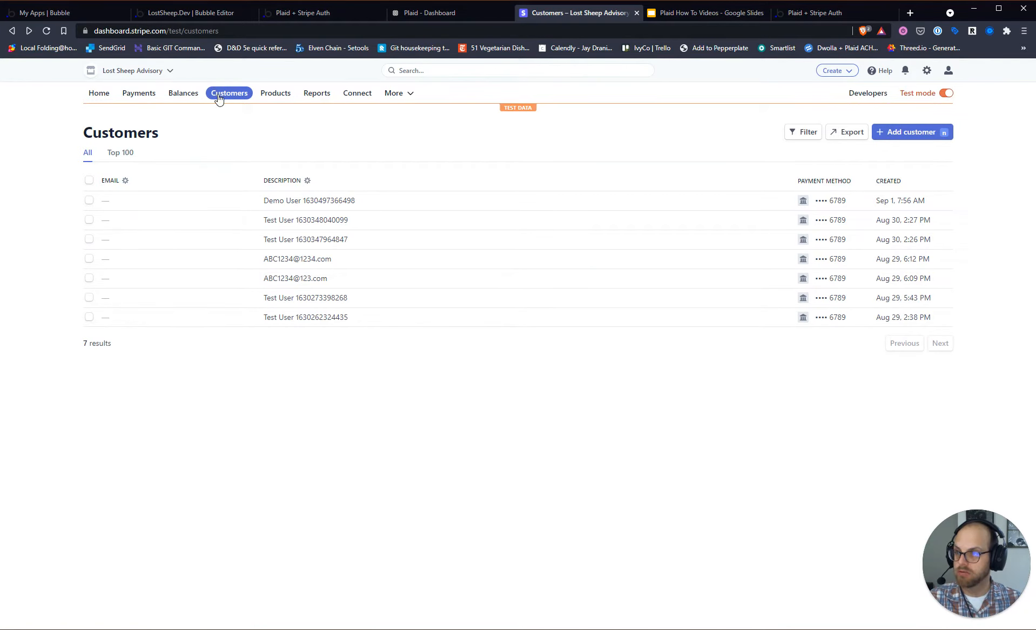
pyautogui.click(141, 94)
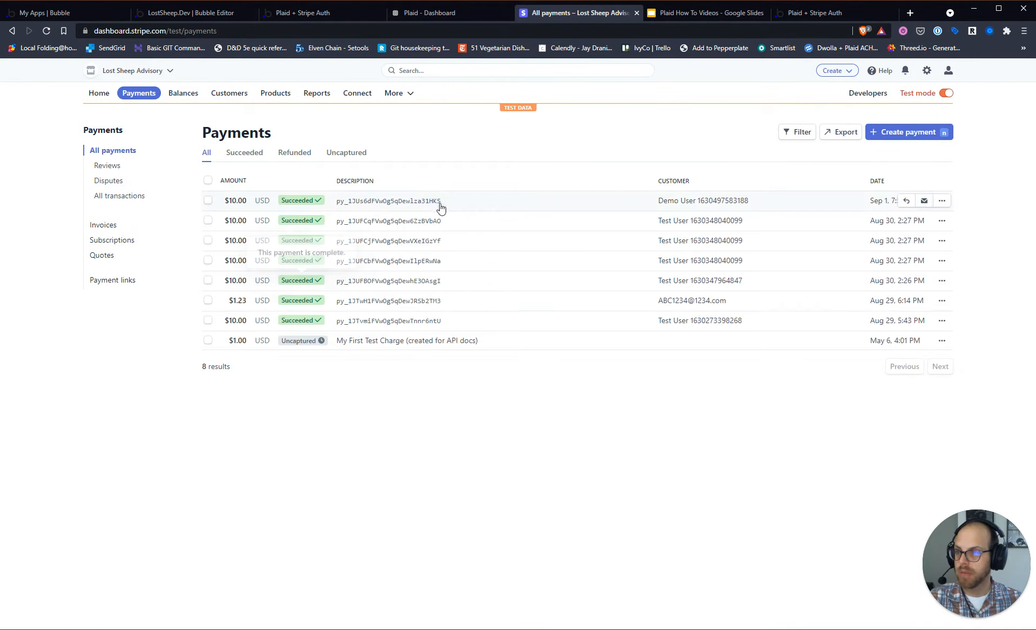
pyautogui.click(337, 201)
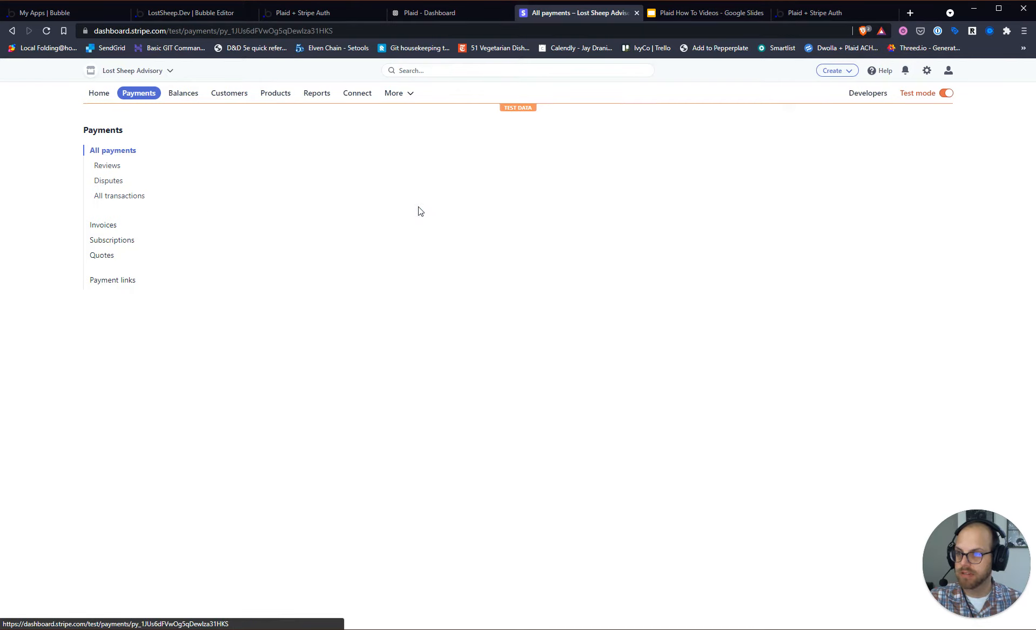
pyautogui.scroll(-1, 356, 285)
pyautogui.scroll(1, 335, 319)
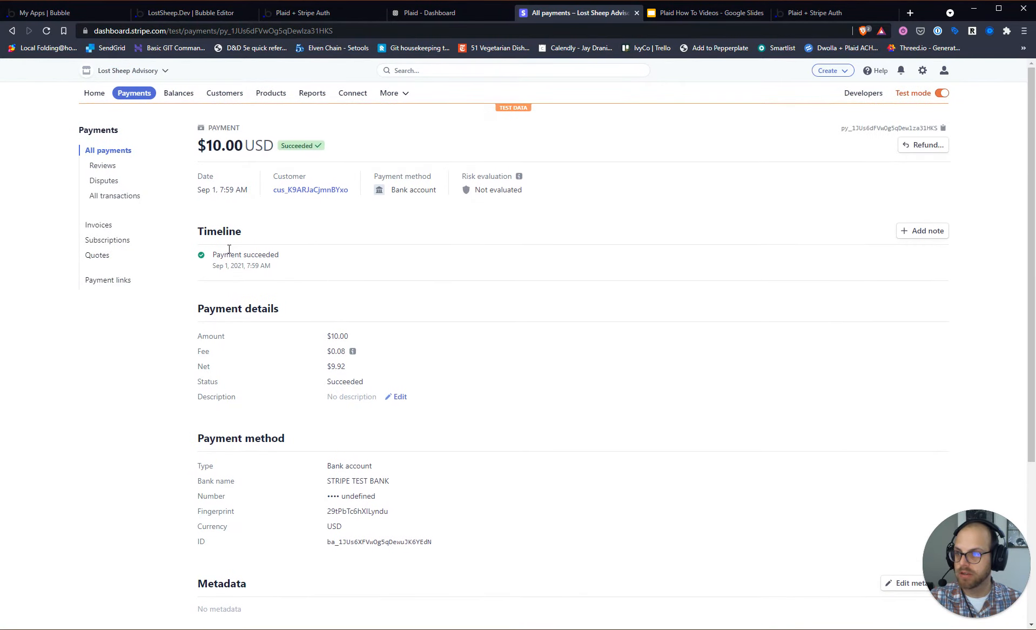
pyautogui.scroll(-4, 405, 493)
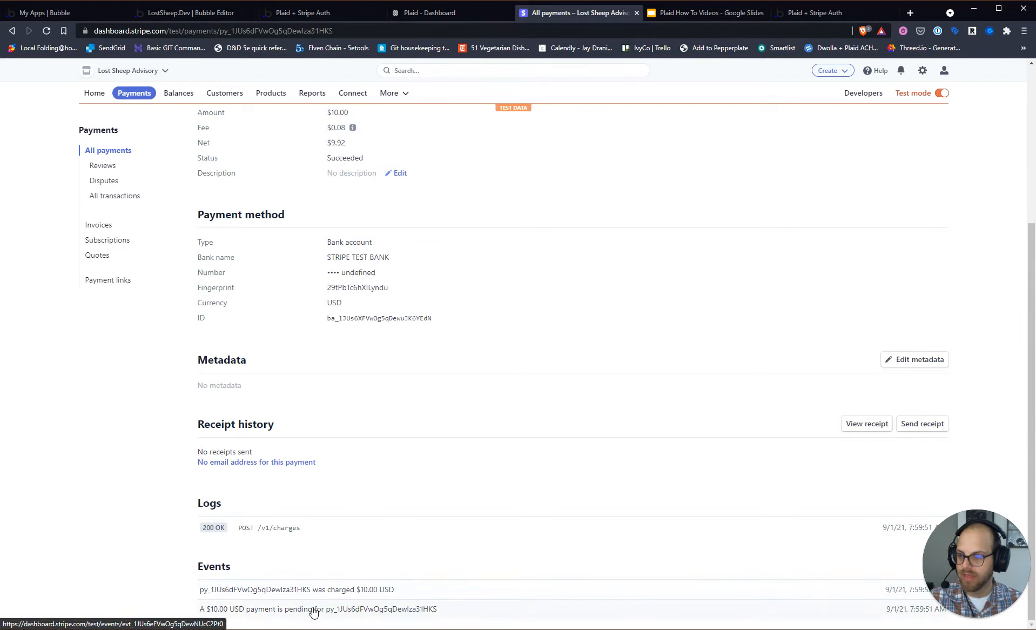
pyautogui.scroll(4, 412, 383)
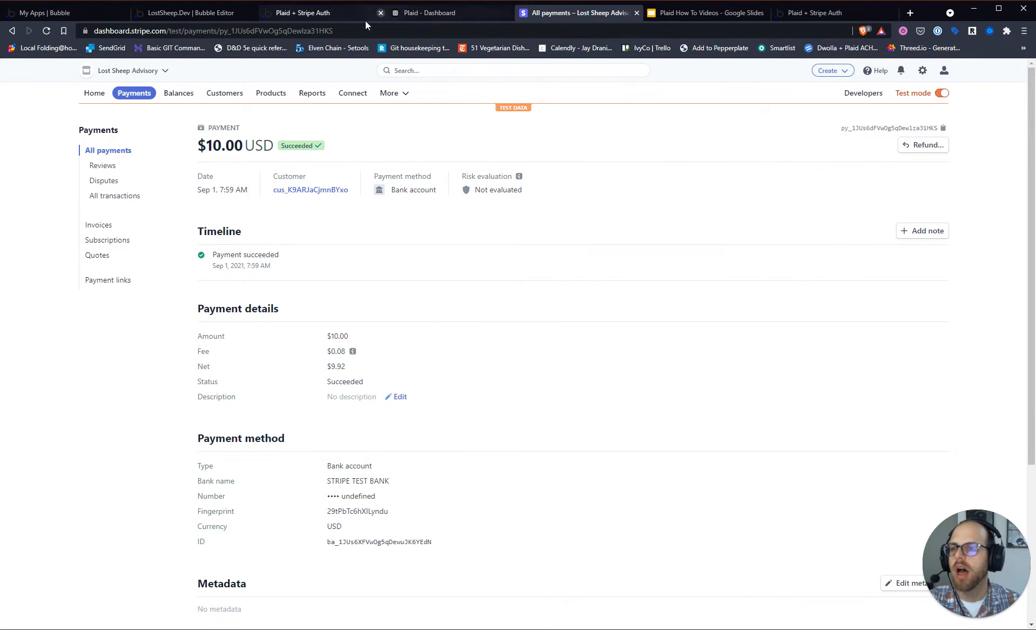
# Step: Return to the Plaid + Stripe Auth test page and recheck the transaction status under the charge button
pyautogui.click(299, 13)
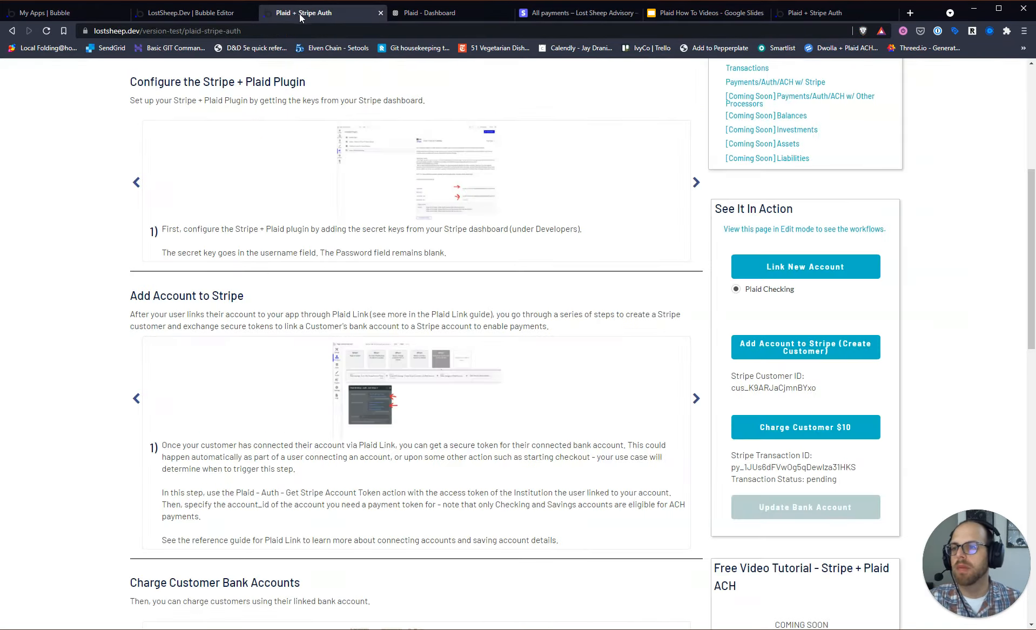
pyautogui.doubleClick(827, 479)
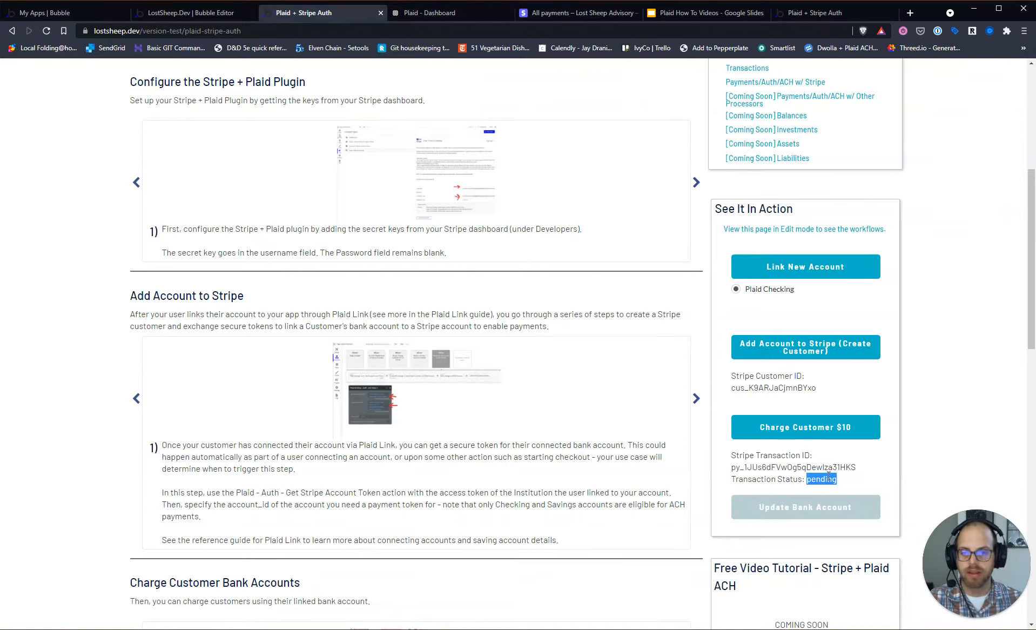
pyautogui.click(852, 482)
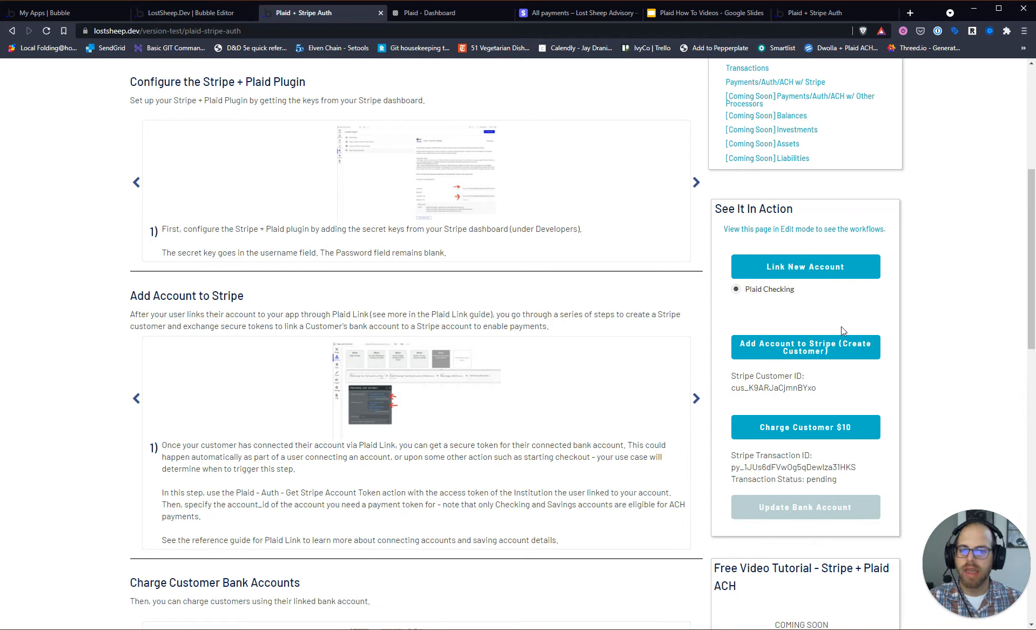
# Step: In the Bubble editor, add the Update Stripe Customer Bank Account with Plaid Account action to the Update Bank Account button's workflow
pyautogui.click(210, 12)
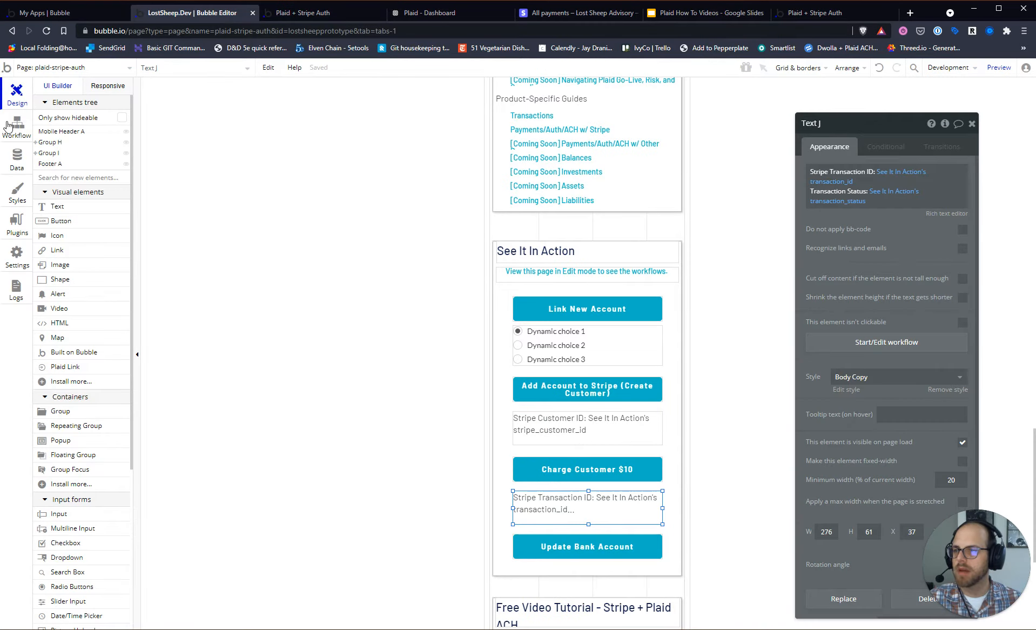
pyautogui.click(12, 129)
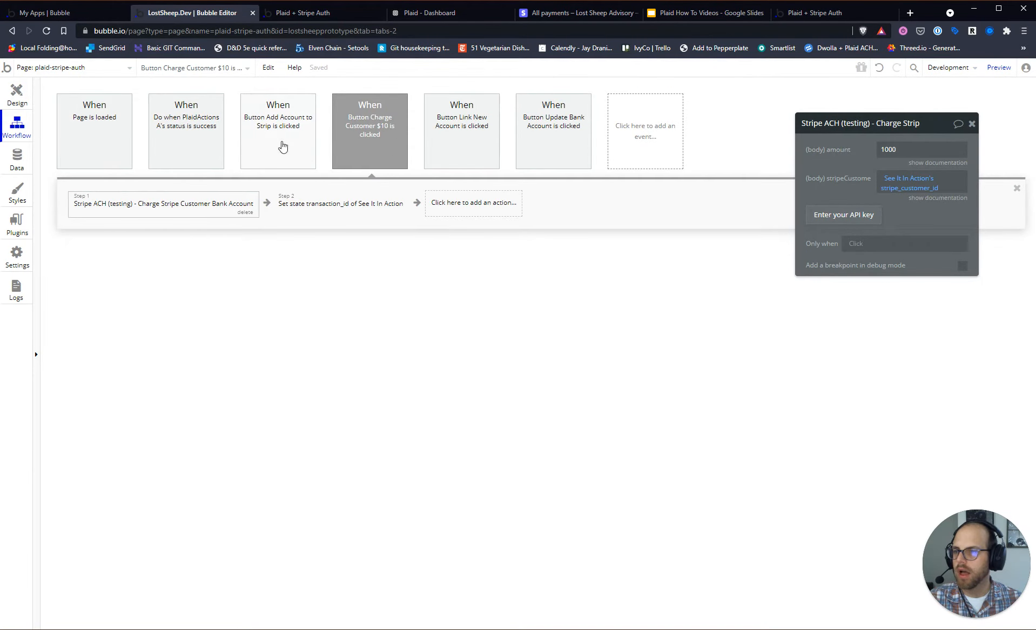
pyautogui.click(571, 140)
pyautogui.click(105, 202)
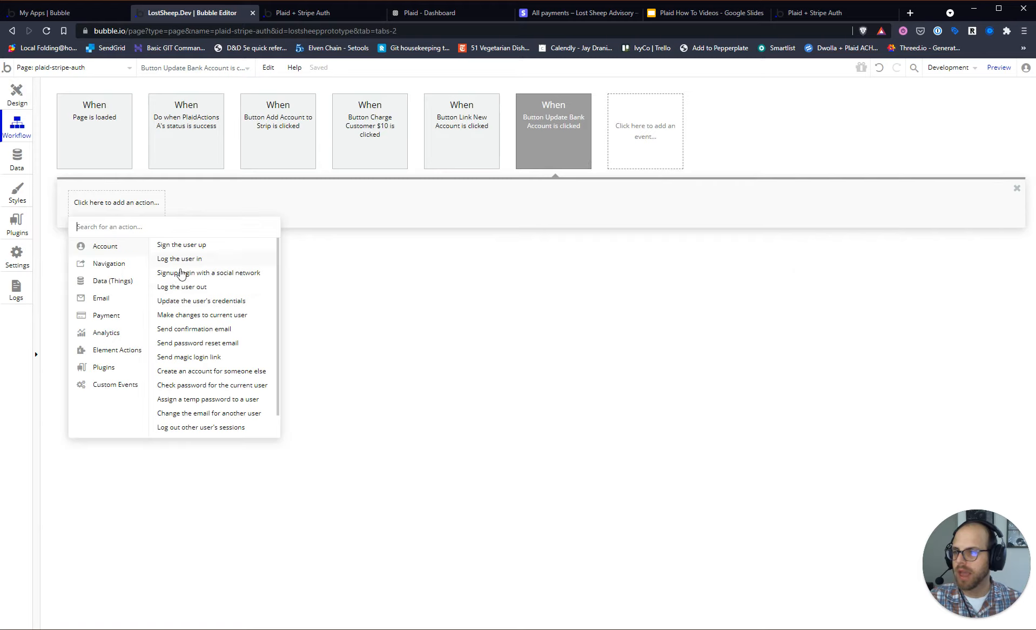
pyautogui.moveTo(128, 372)
pyautogui.write('s')
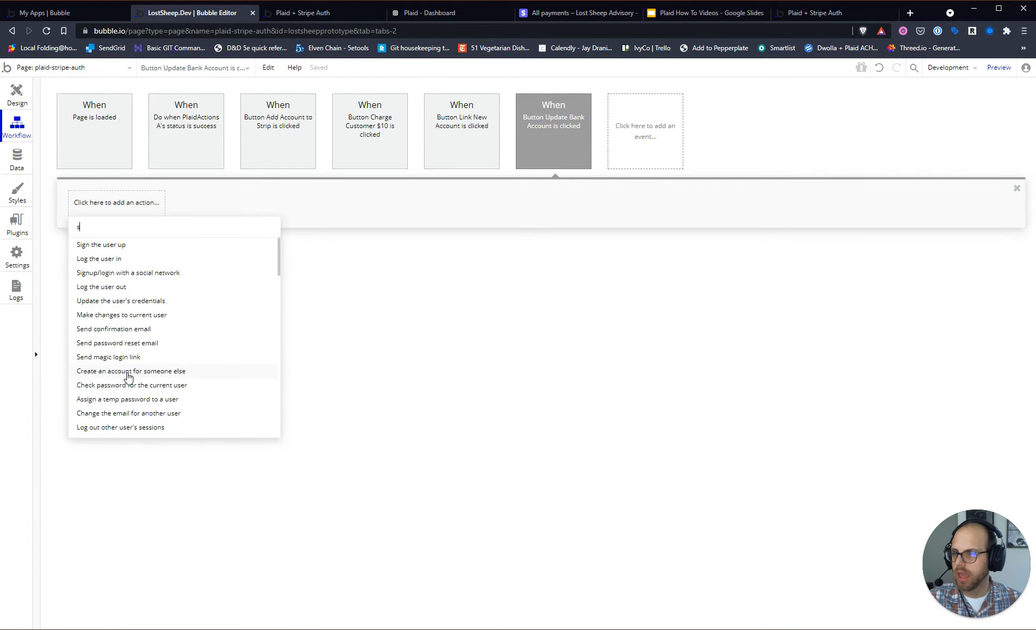
pyautogui.write('tripe')
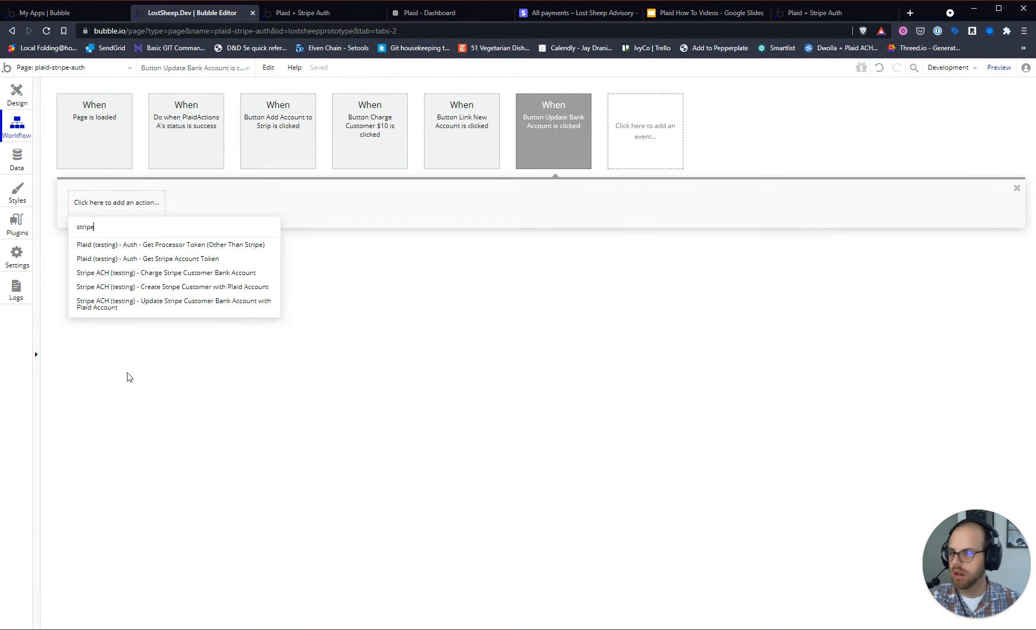
pyautogui.click(167, 308)
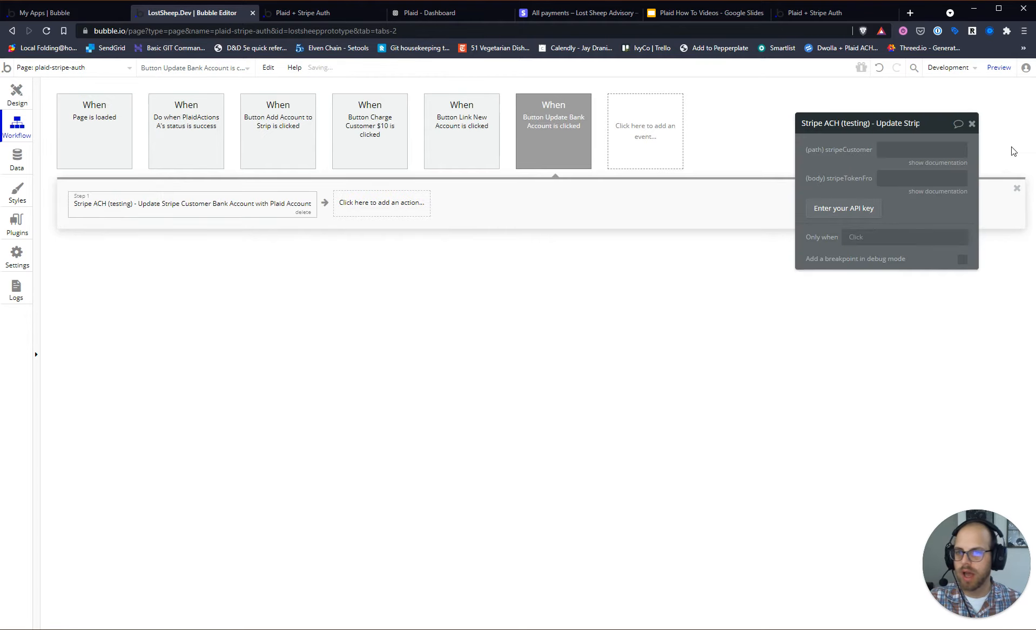
# Step: Set the update action's stripeCustomer path parameter to See It In Action's stripe_customer_id
pyautogui.click(893, 147)
pyautogui.click(966, 155)
pyautogui.write('s')
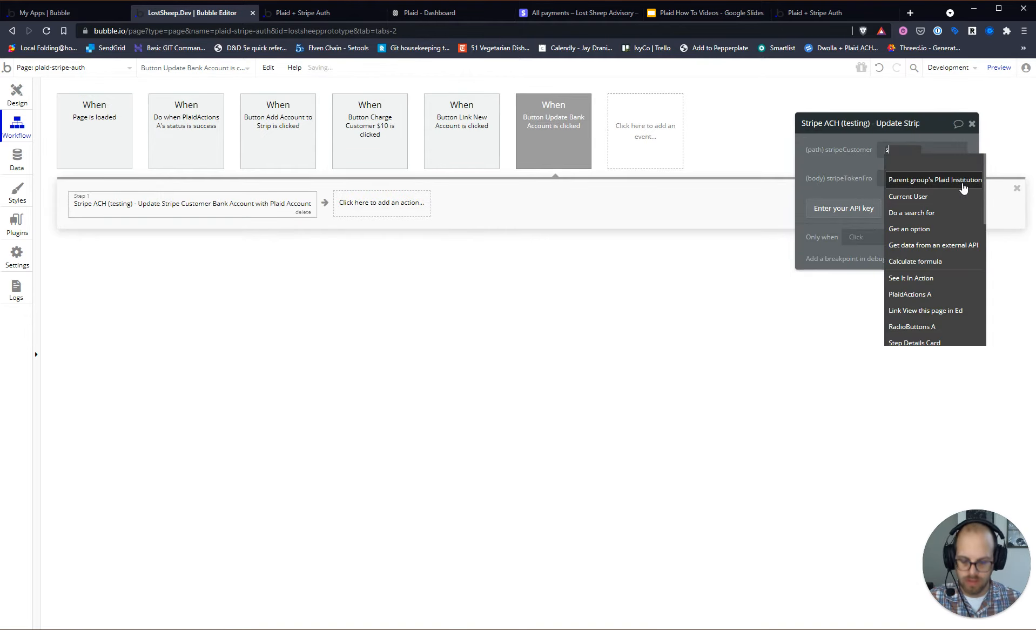
pyautogui.write('ee')
pyautogui.click(907, 179)
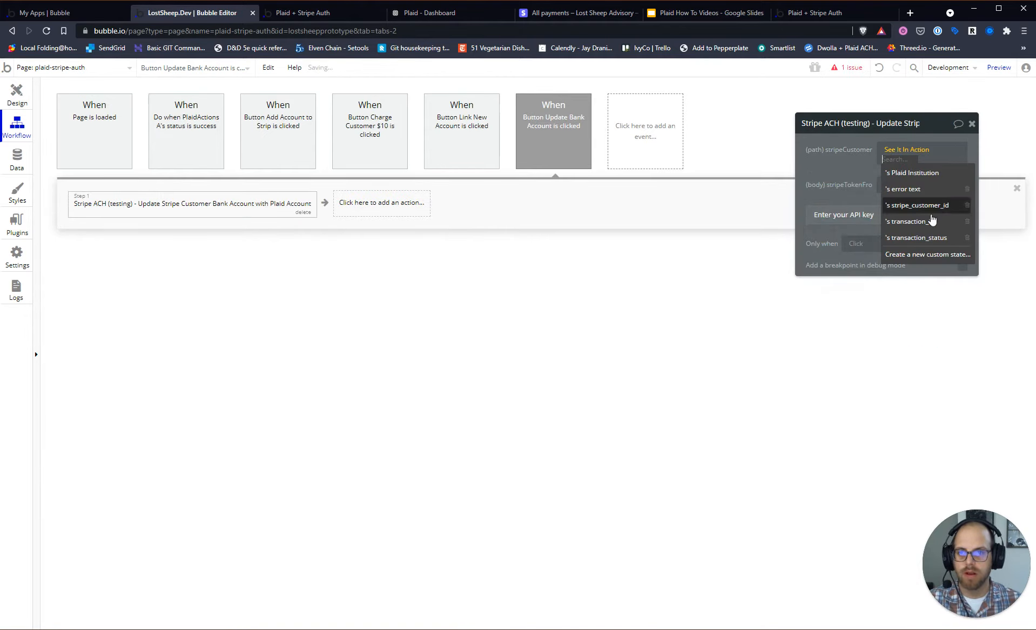
pyautogui.click(927, 209)
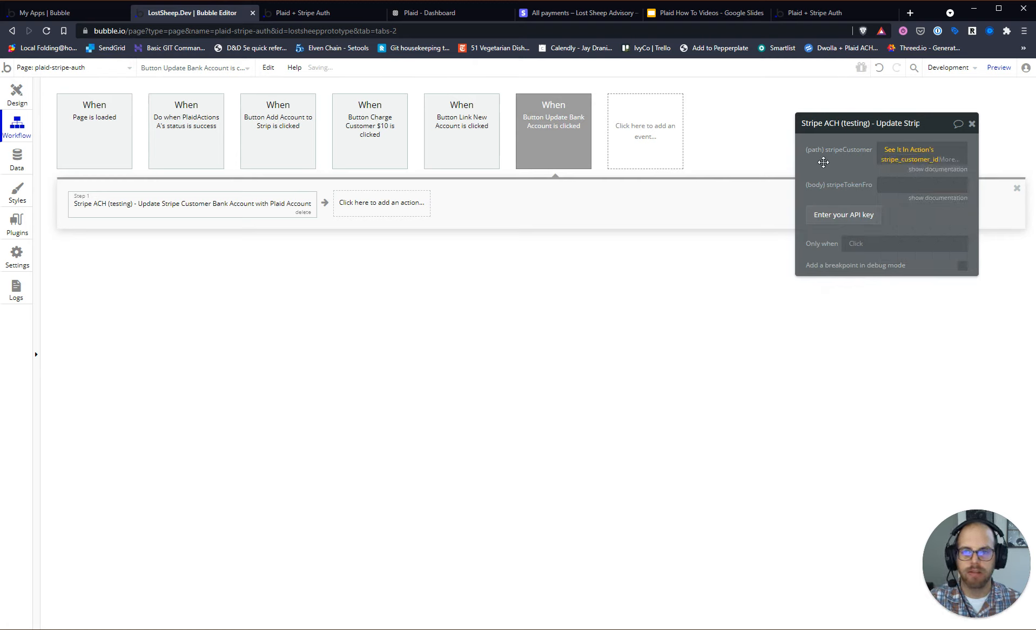
pyautogui.click(894, 184)
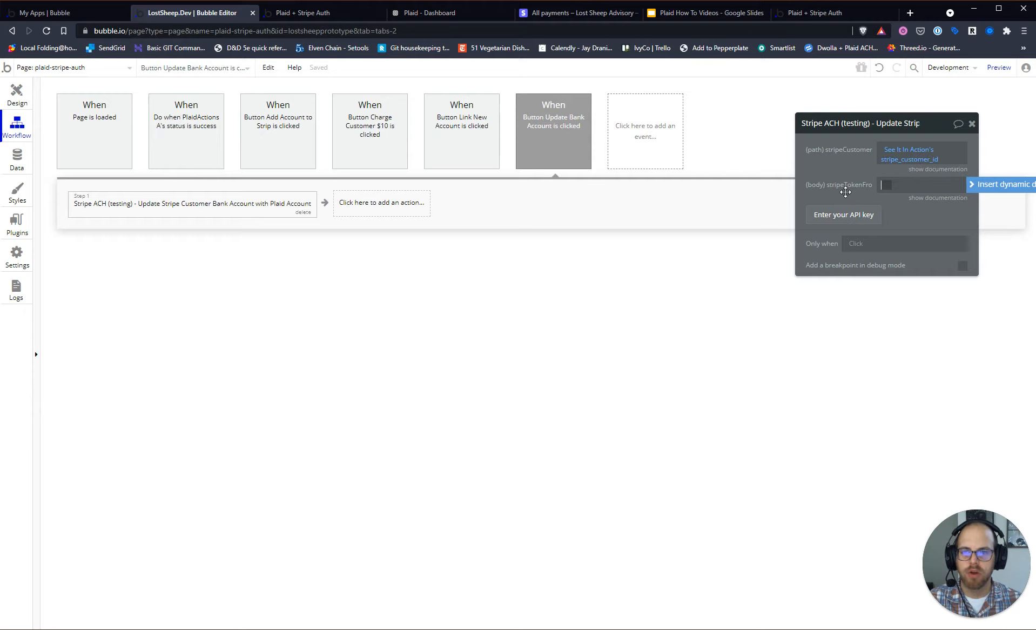
# Step: Add the Plaid Auth - Get Stripe Account Token action and move it ahead of the Stripe update action as step 1
pyautogui.click(341, 202)
pyautogui.write('plai')
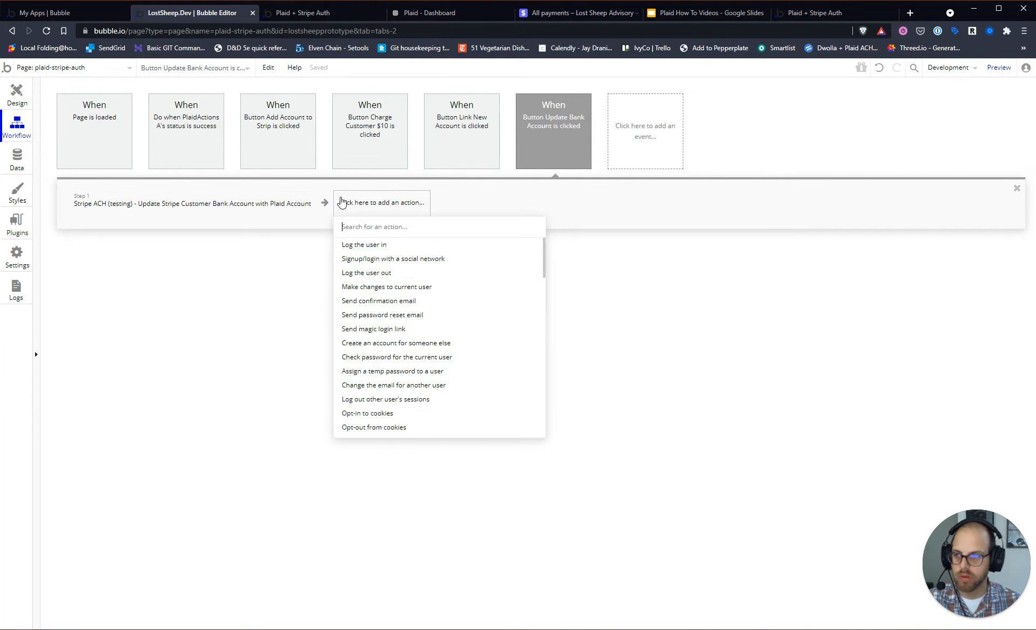
pyautogui.scroll(-2, 416, 378)
pyautogui.scroll(2, 457, 279)
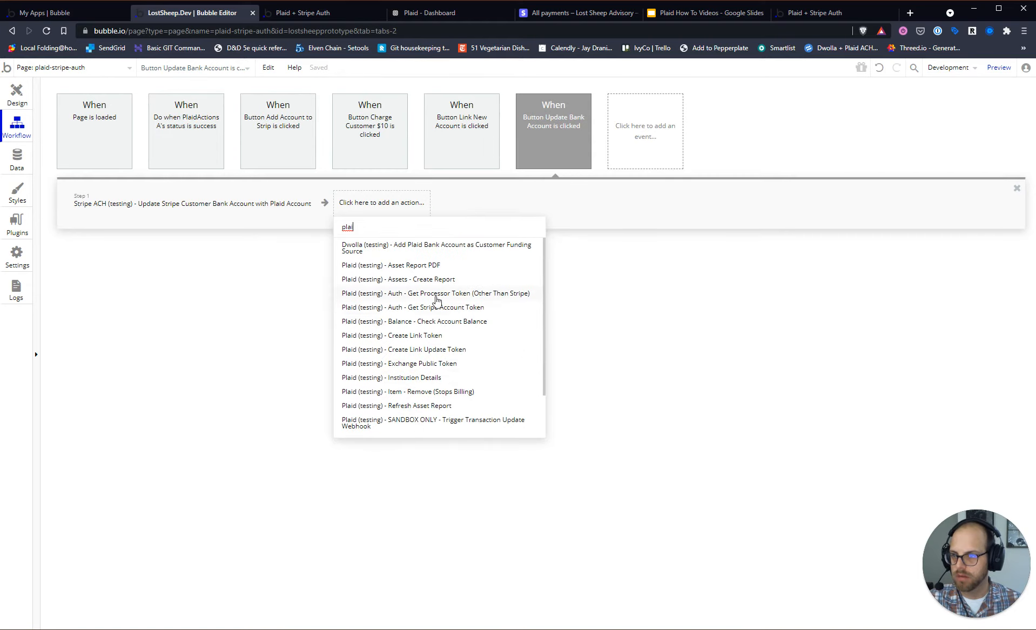
pyautogui.click(432, 304)
pyautogui.moveTo(392, 216); pyautogui.dragTo(148, 212)
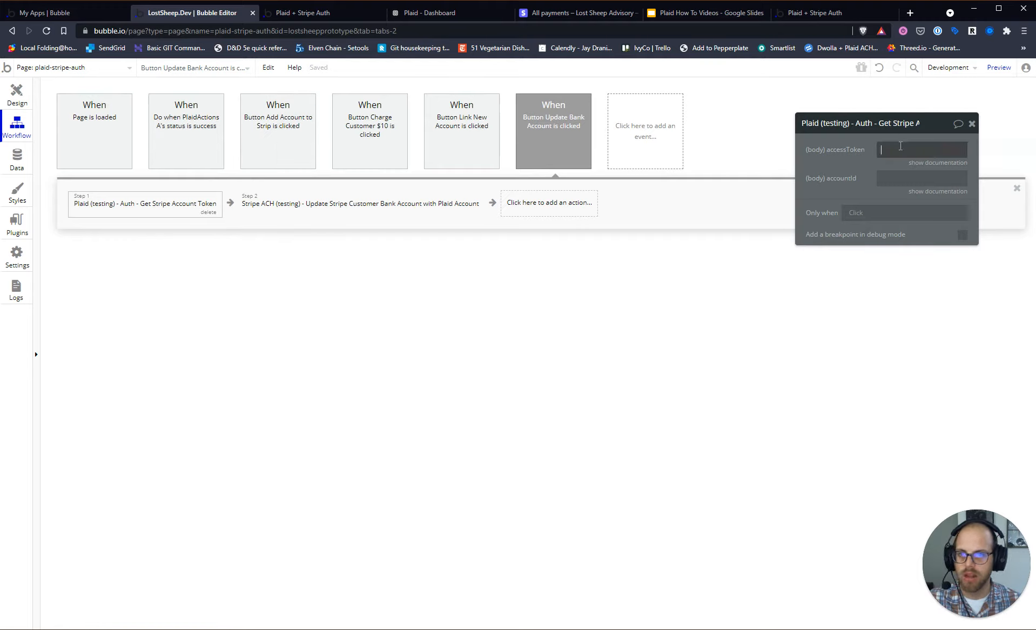
# Step: Set the Get Stripe Account Token action's accessToken to Parent group's Plaid Institution's access token
pyautogui.click(956, 150)
pyautogui.click(970, 179)
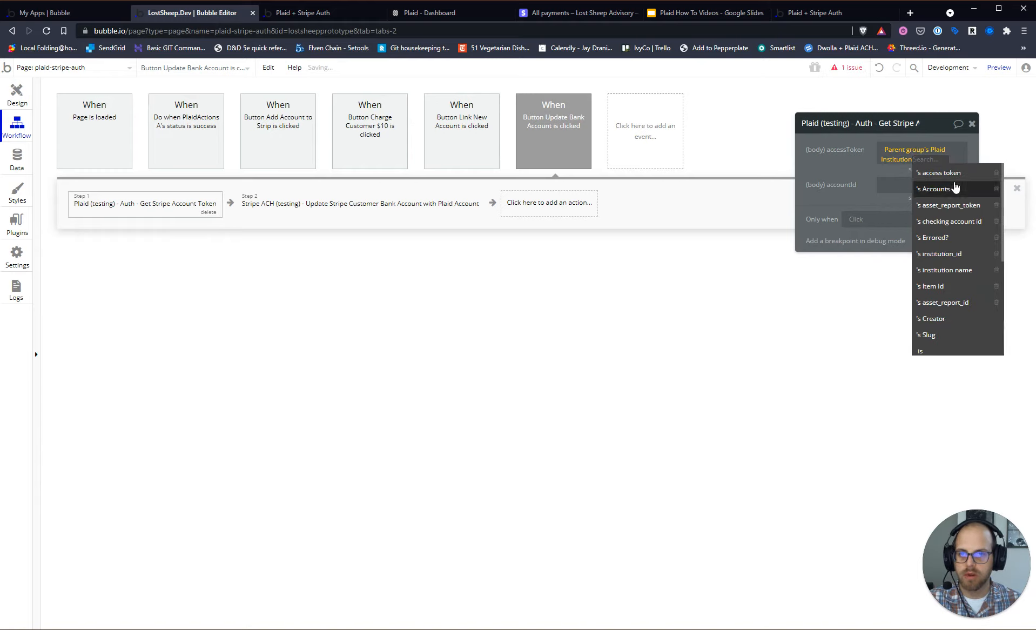
pyautogui.click(953, 170)
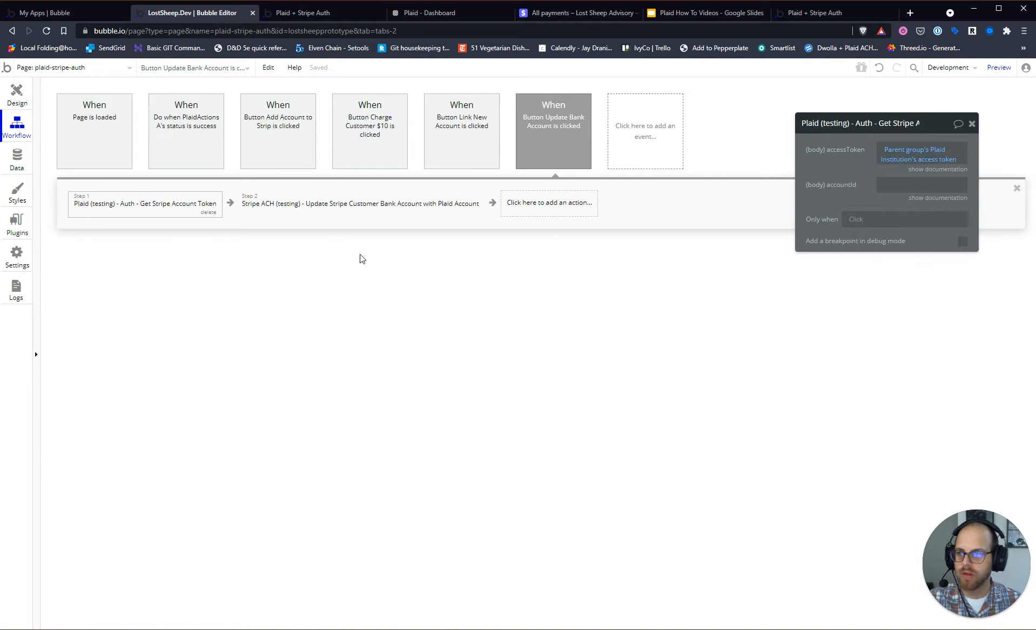
pyautogui.click(346, 212)
pyautogui.click(97, 206)
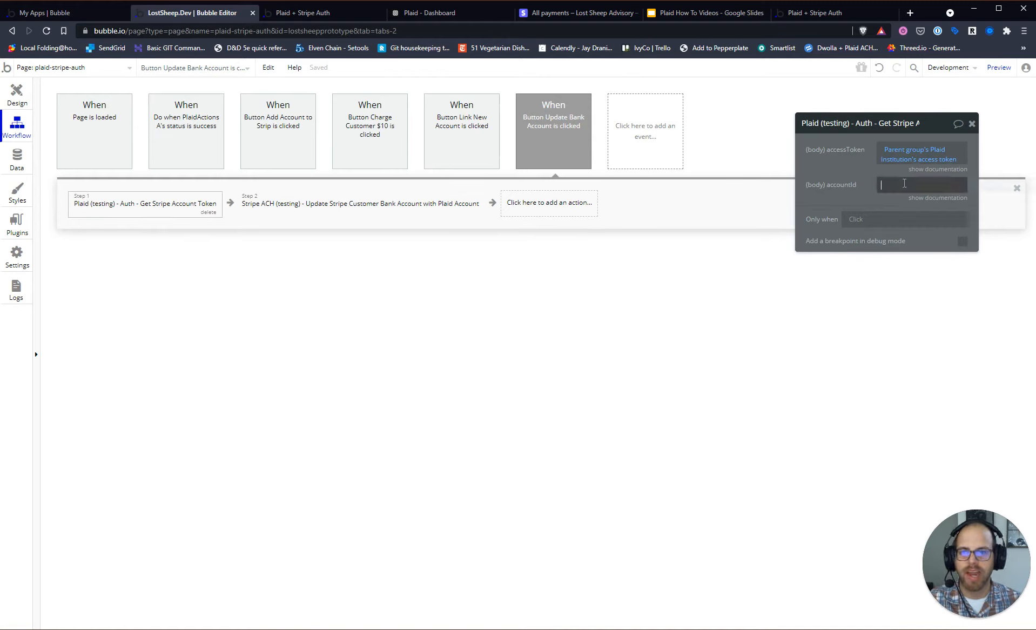
# Step: Set the Get Stripe Account Token action's accountId to RadioButtons A's value's account_id
pyautogui.click(1003, 178)
pyautogui.write('radio')
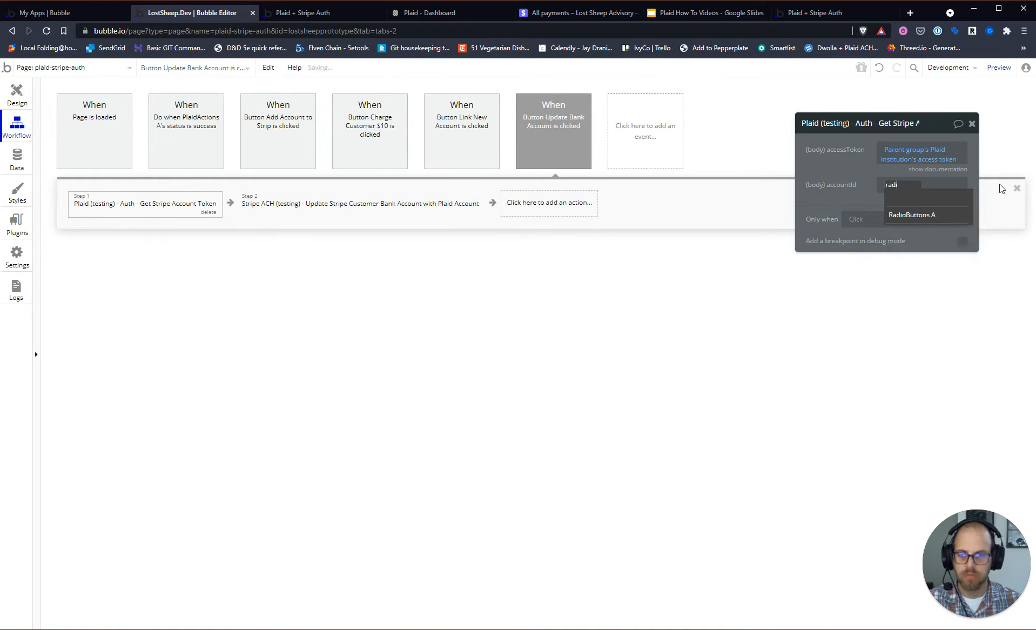
pyautogui.click(932, 215)
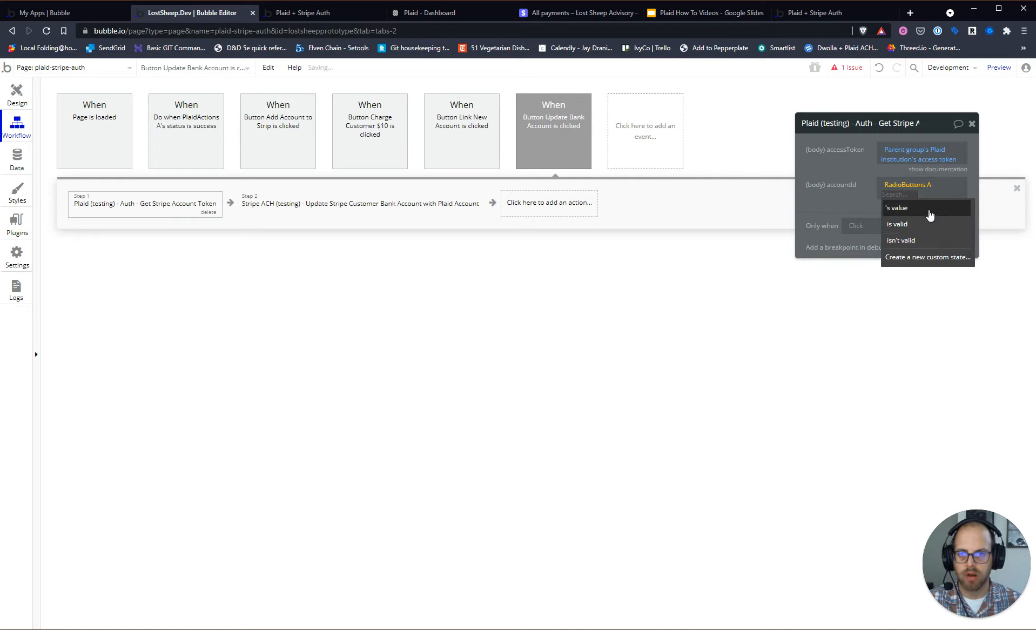
pyautogui.click(934, 211)
pyautogui.click(917, 209)
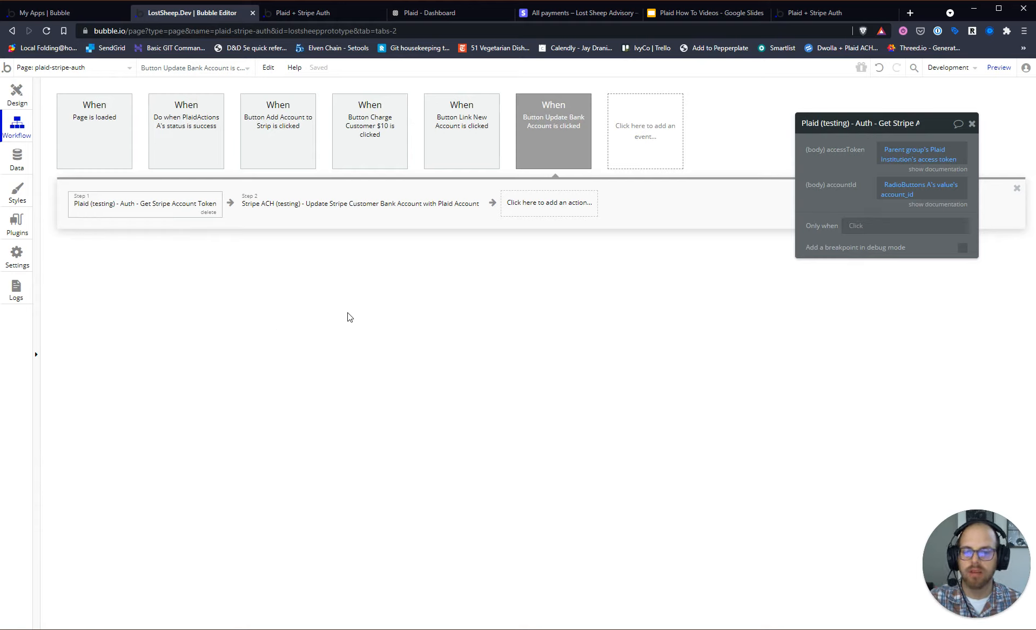
# Step: Check how the Create Stripe Customer action in the Add Account to Stripe workflow fills its Stripe token parameter
pyautogui.click(397, 195)
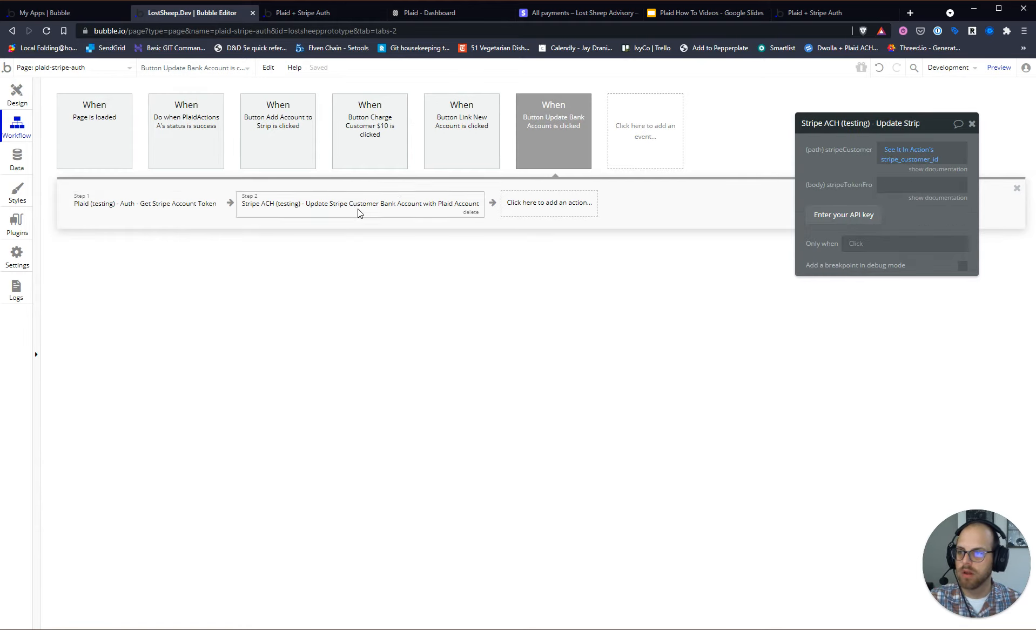
pyautogui.click(915, 187)
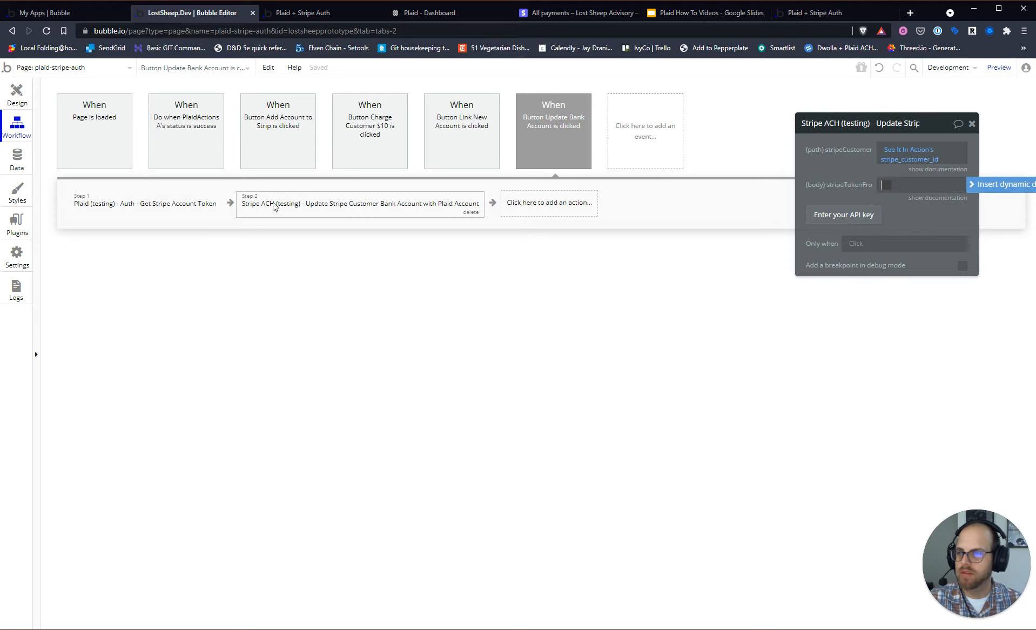
pyautogui.click(1000, 184)
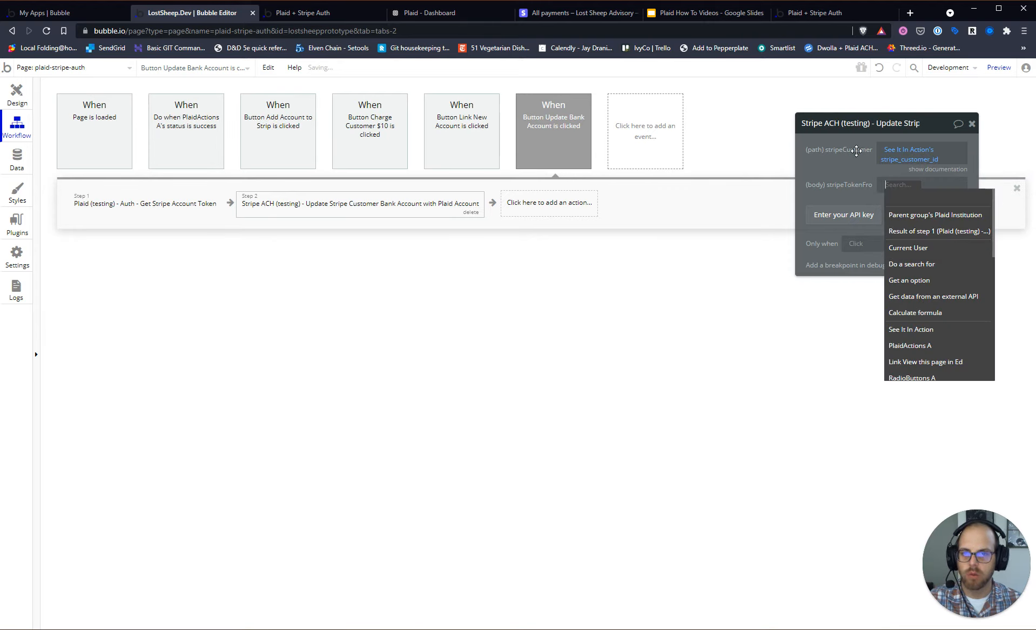
pyautogui.click(468, 365)
pyautogui.click(286, 136)
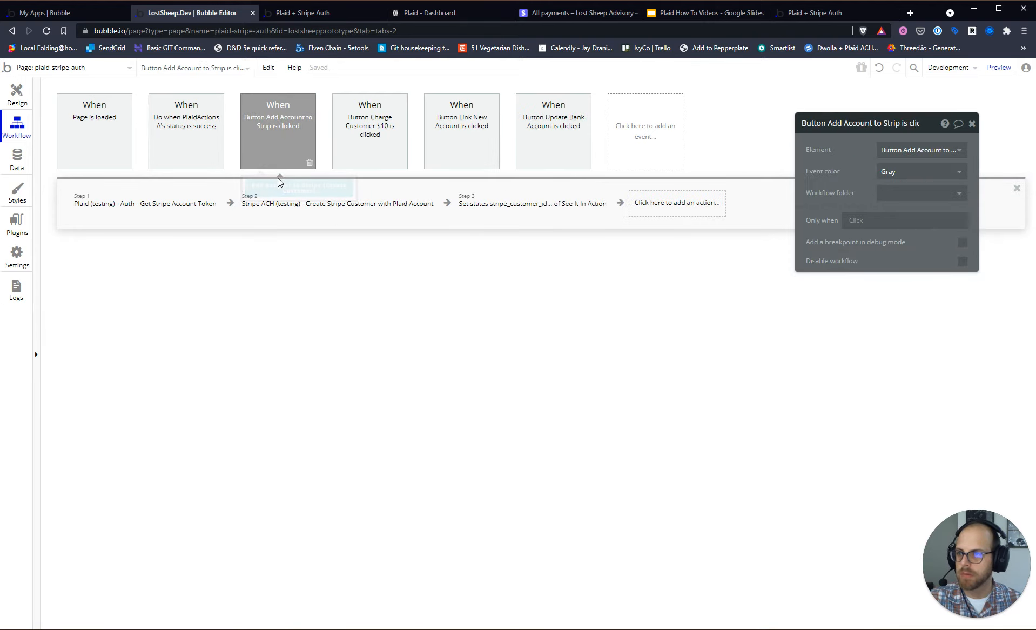
pyautogui.click(298, 210)
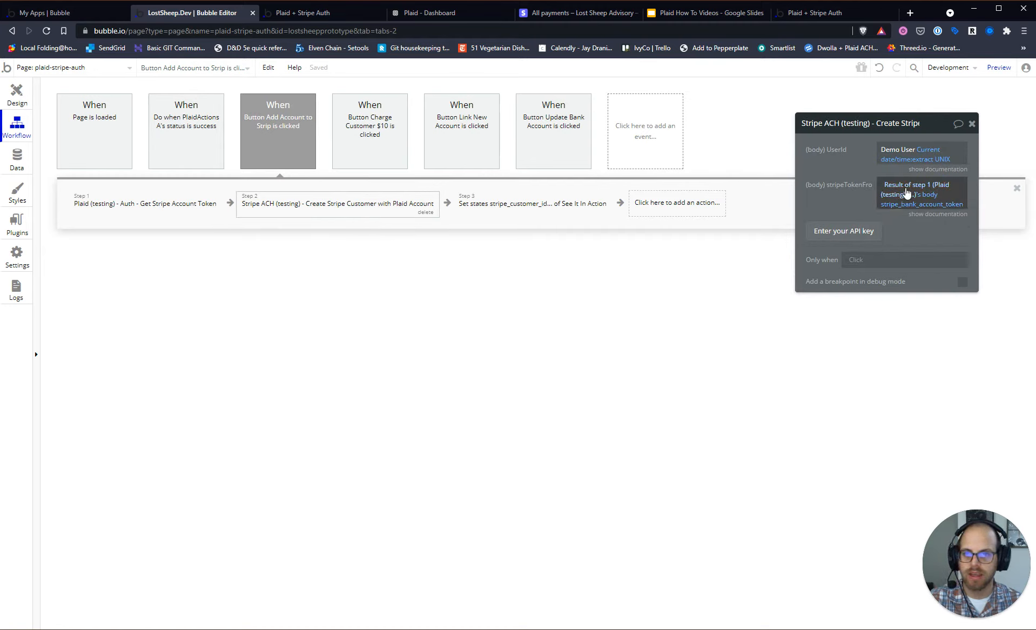
# Step: In the Update Bank Account workflow, set the update action's Stripe token parameter to Result of step 1's body stripe_bank_account_token
pyautogui.click(562, 140)
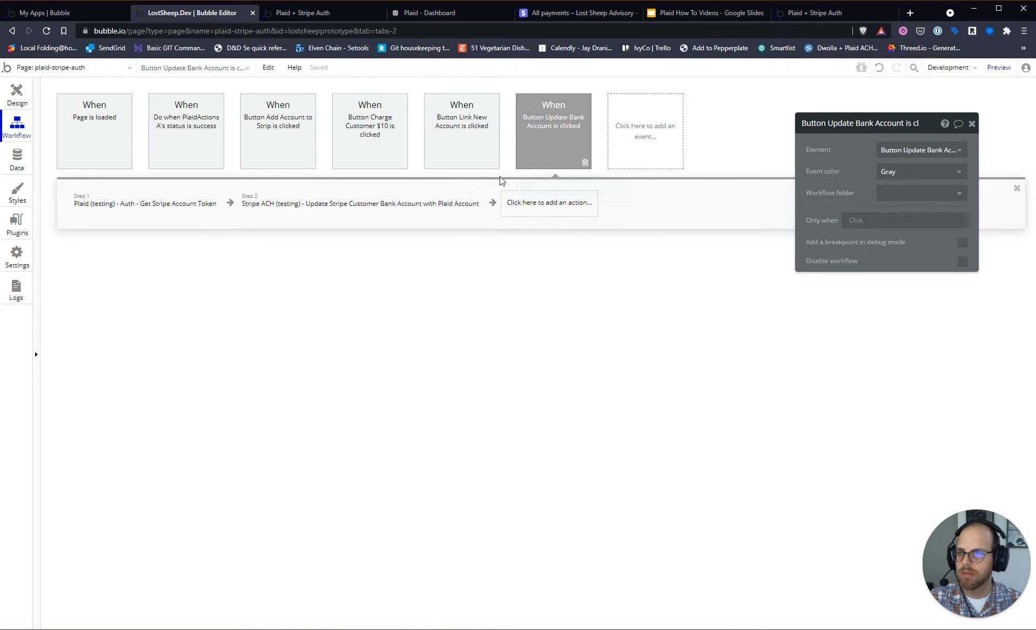
pyautogui.click(465, 208)
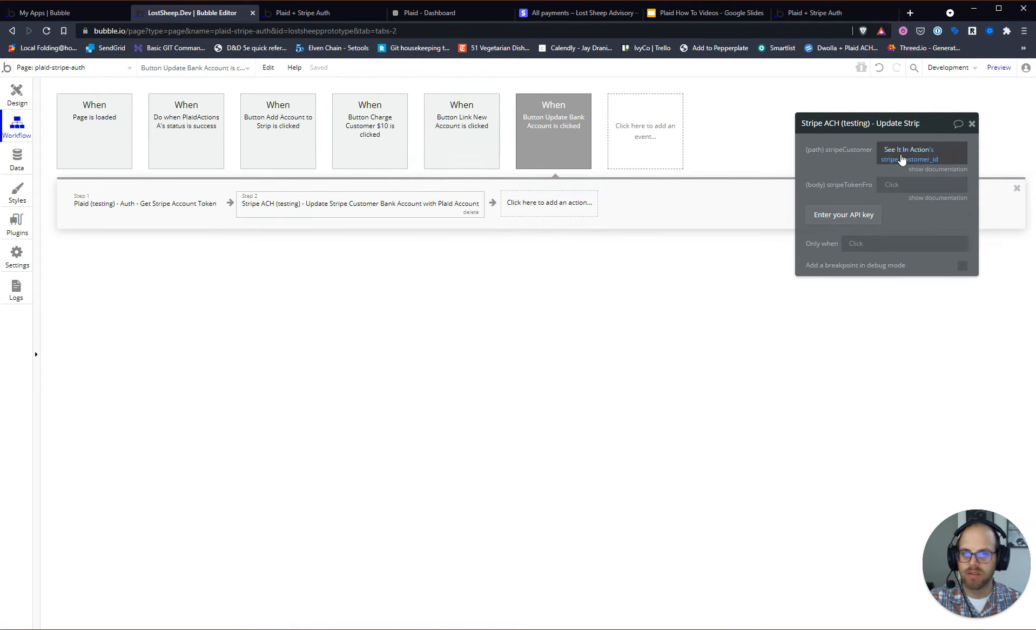
pyautogui.click(890, 185)
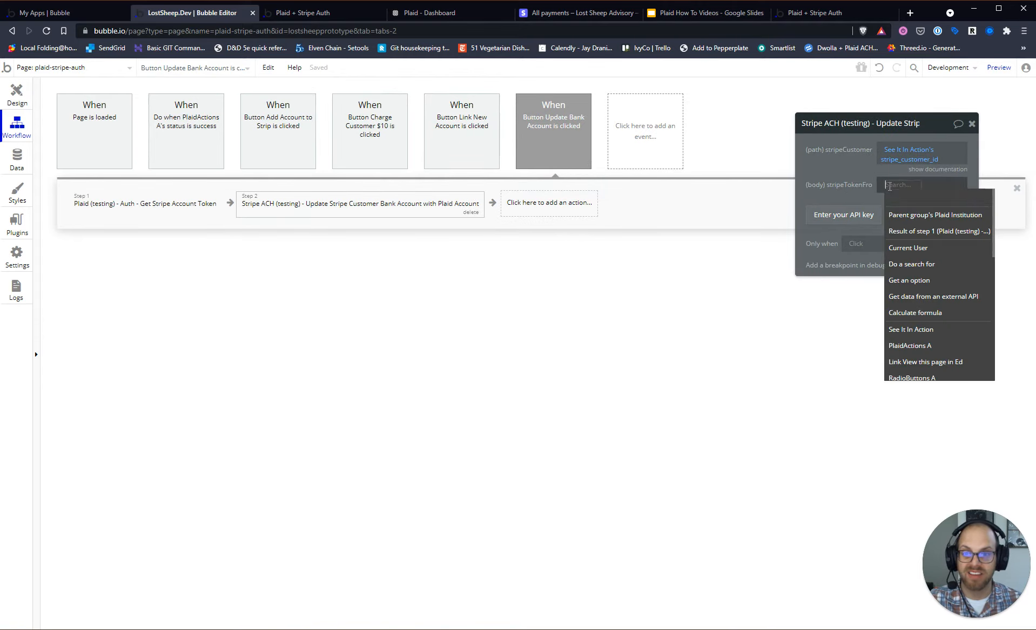
pyautogui.click(918, 230)
pyautogui.click(945, 205)
pyautogui.click(808, 178)
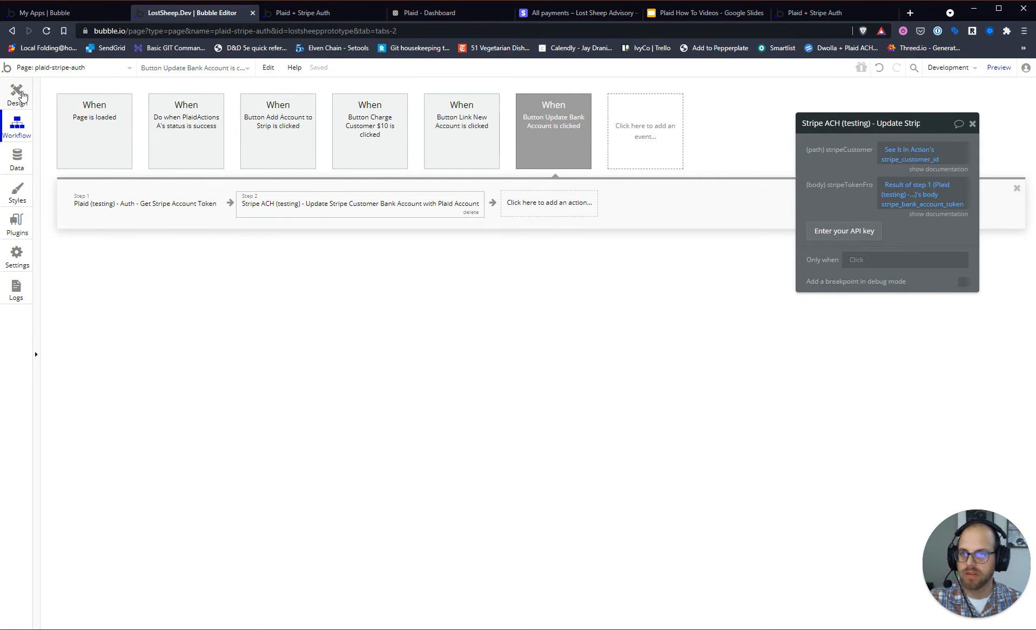
# Step: Switch to the Plaid + Stripe Auth test page and reload it to get the latest version
pyautogui.click(309, 13)
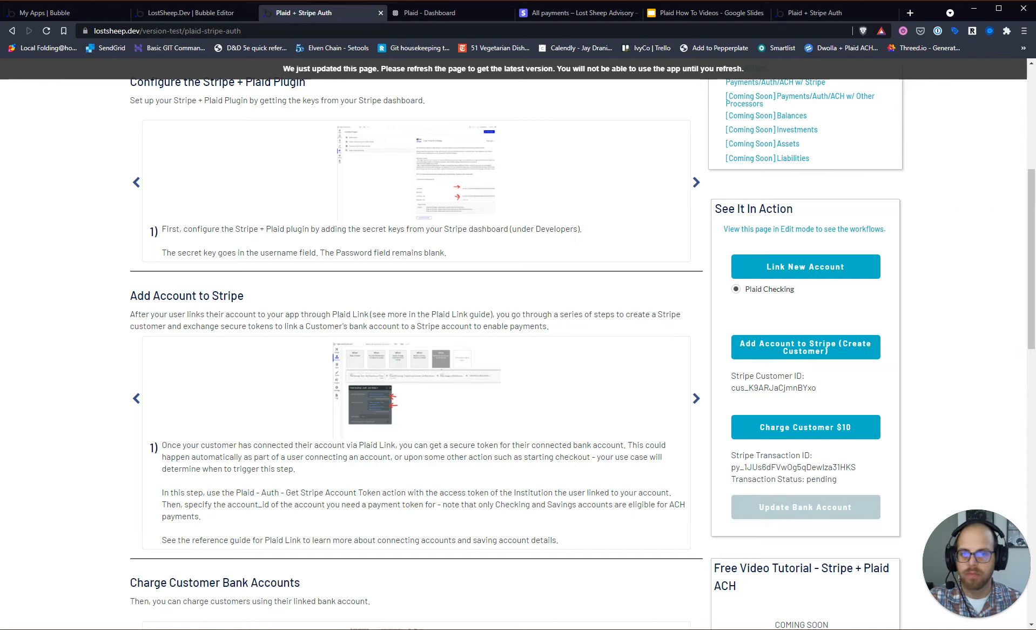
pyautogui.click(178, 13)
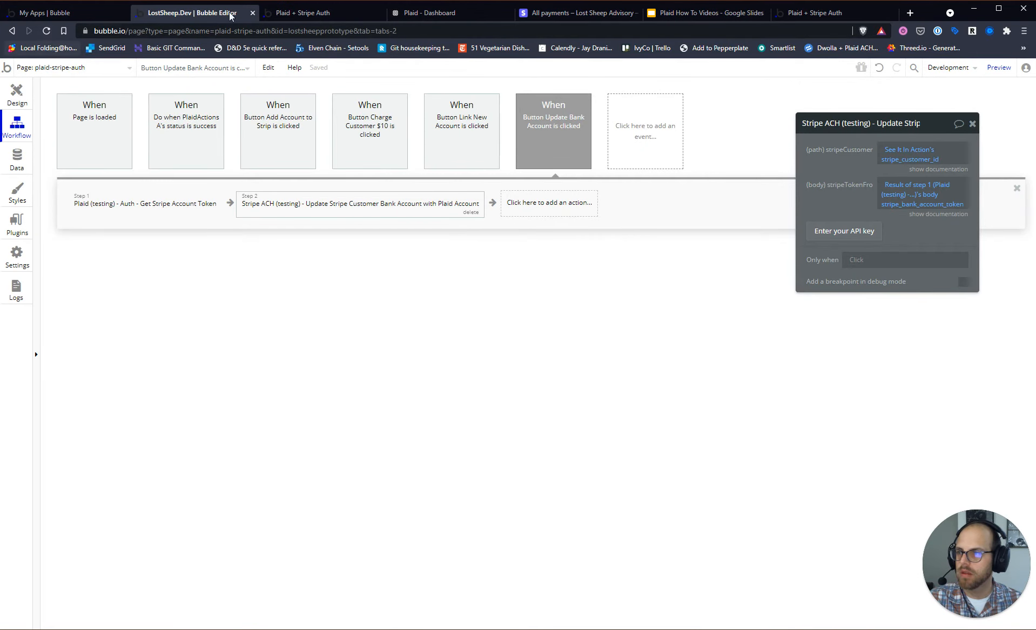
pyautogui.hotkey('ctrl', 'Tab')
pyautogui.click(46, 31)
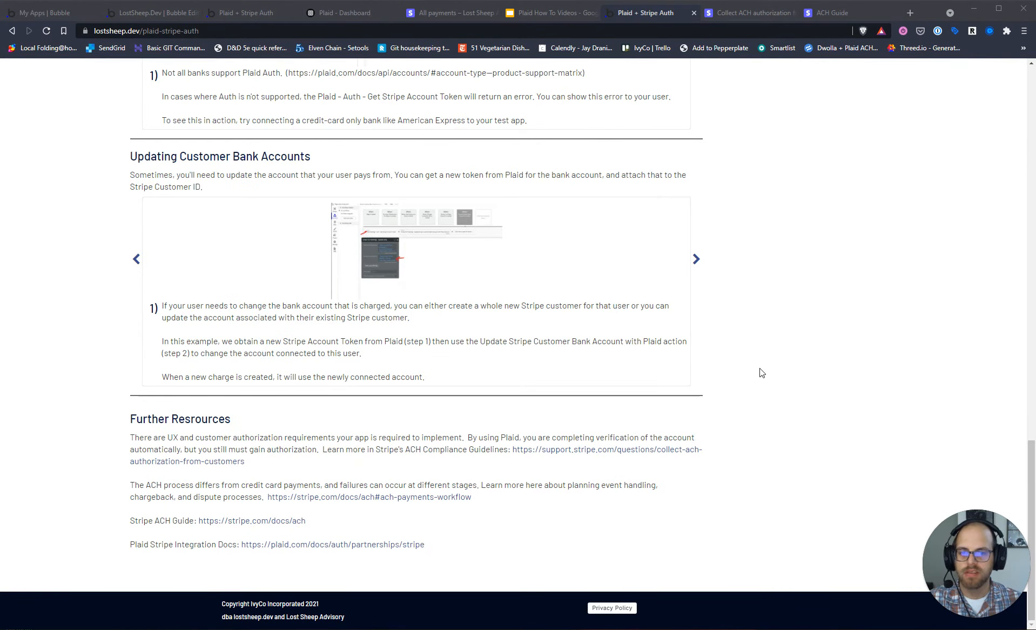
# Step: Review the published Stripe + Plaid Auth guide and Stripe Support's article on collecting ACH authorization from customers
pyautogui.scroll(20, 685, 405)
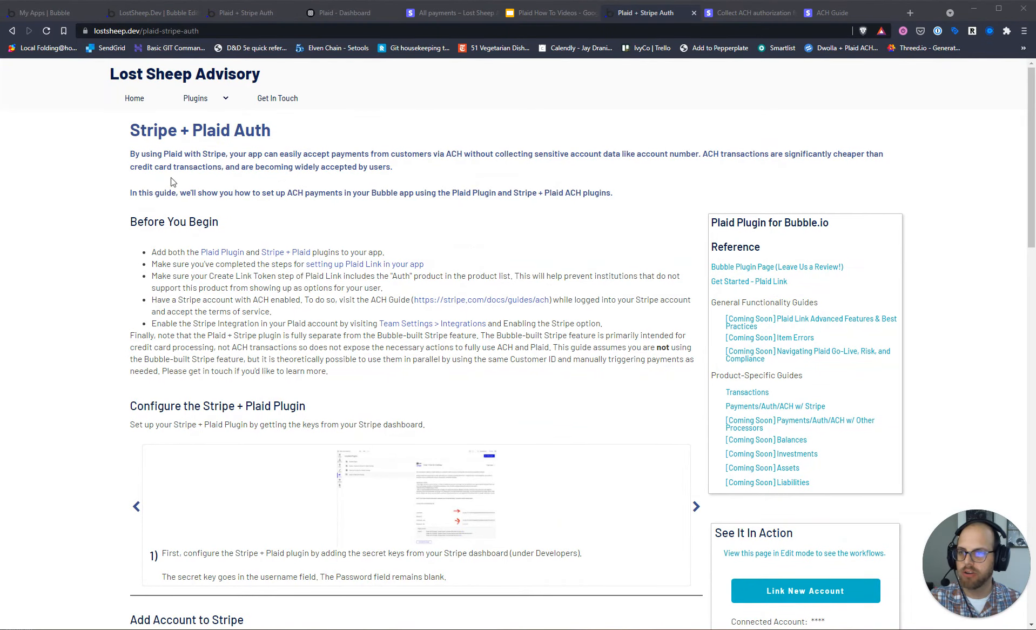
pyautogui.scroll(-20, 410, 254)
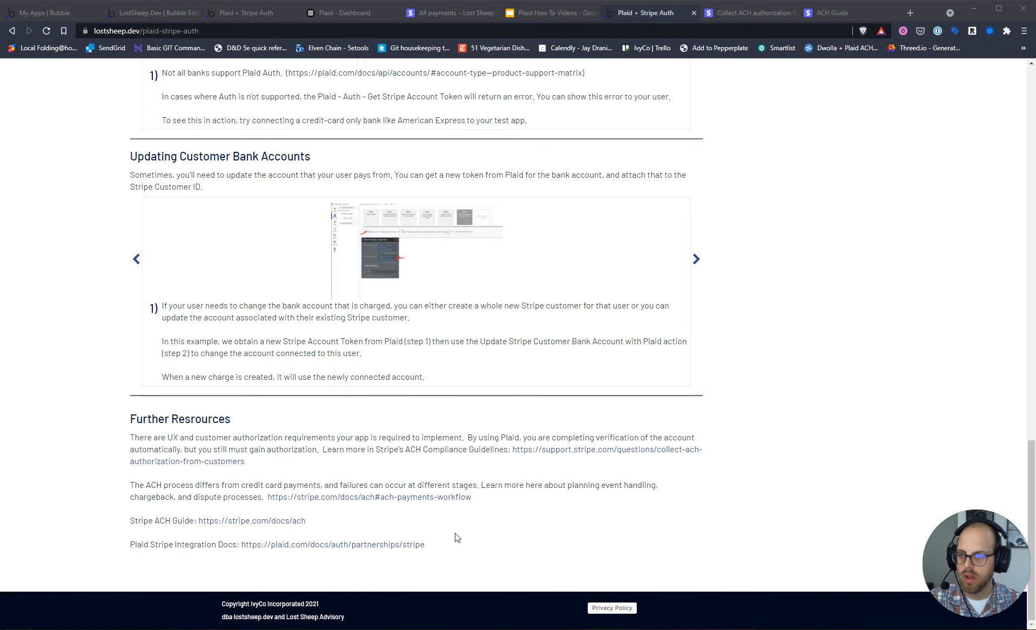
pyautogui.scroll(10, 454, 532)
pyautogui.click(750, 12)
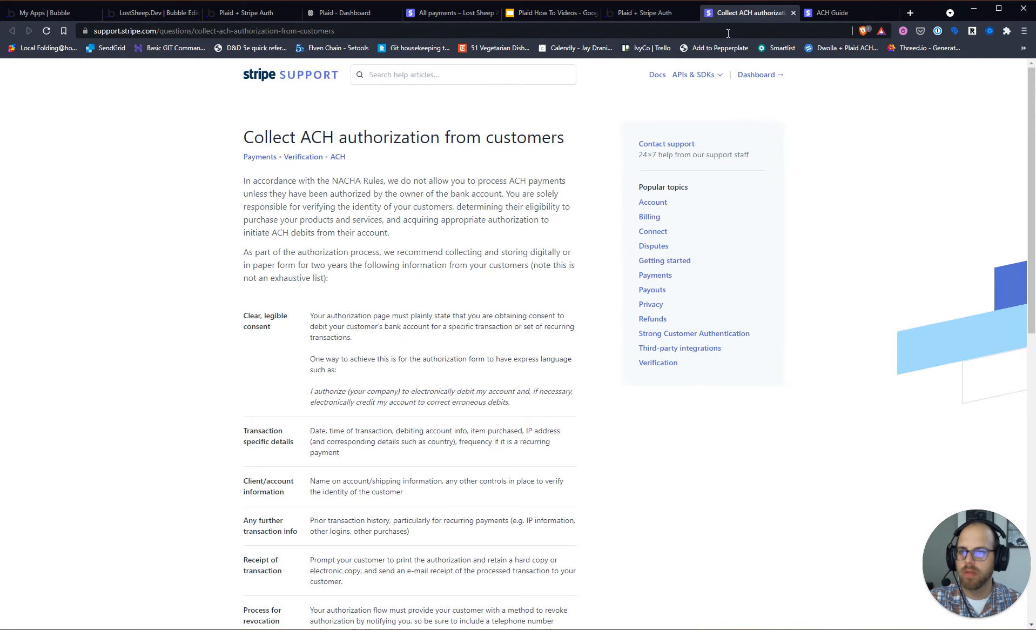
pyautogui.scroll(-1, 365, 252)
pyautogui.scroll(1, 351, 268)
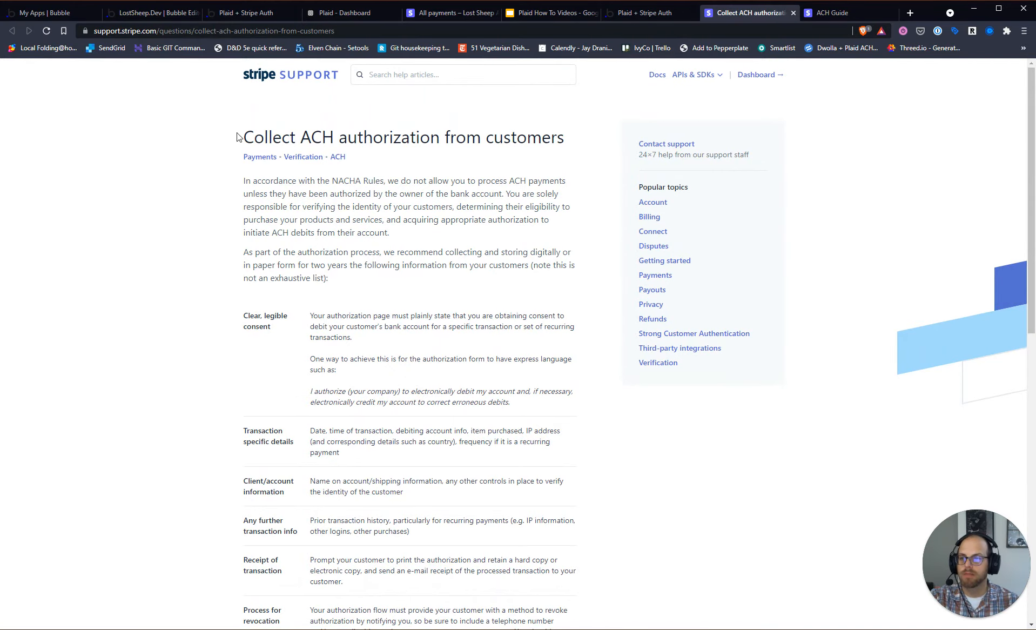
# Step: Review Stripe Support's ACH authorization article and the ACH payments workflow section of the Stripe Docs ACH guide
pyautogui.scroll(-1, 322, 339)
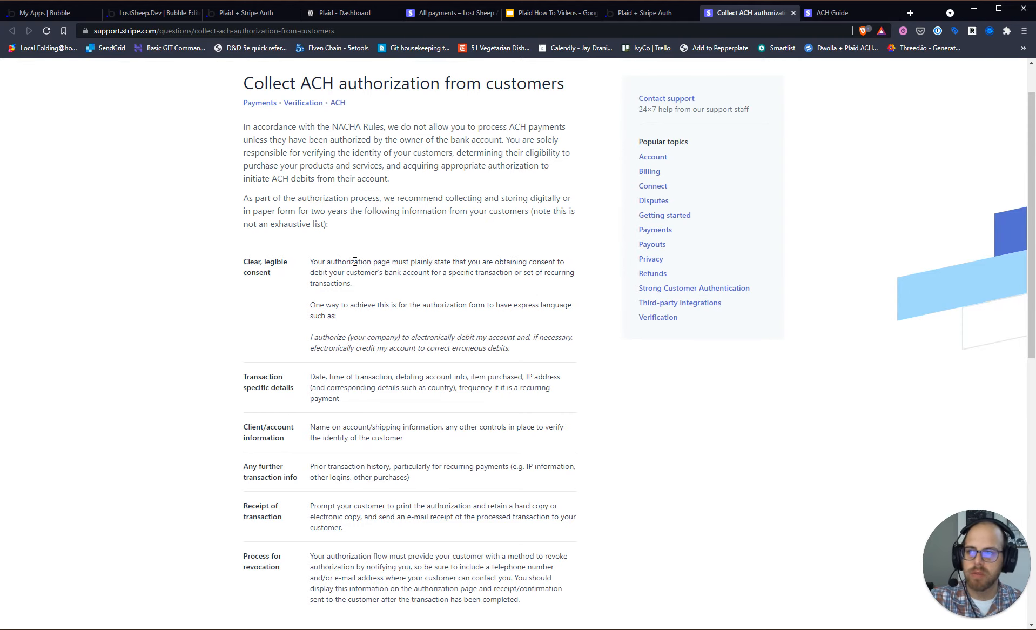
pyautogui.scroll(1, 266, 174)
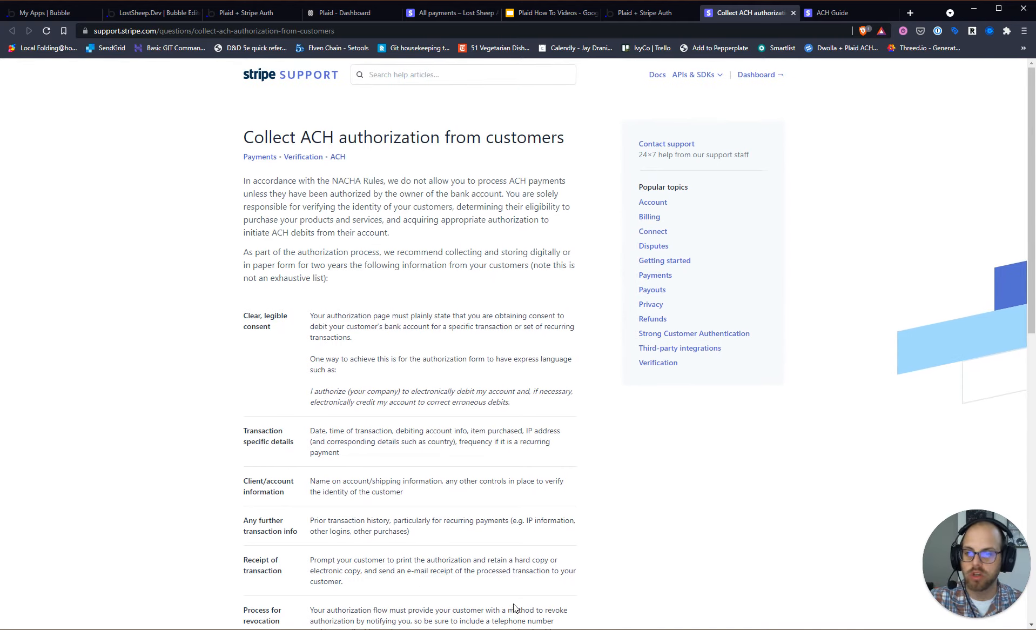
pyautogui.click(831, 12)
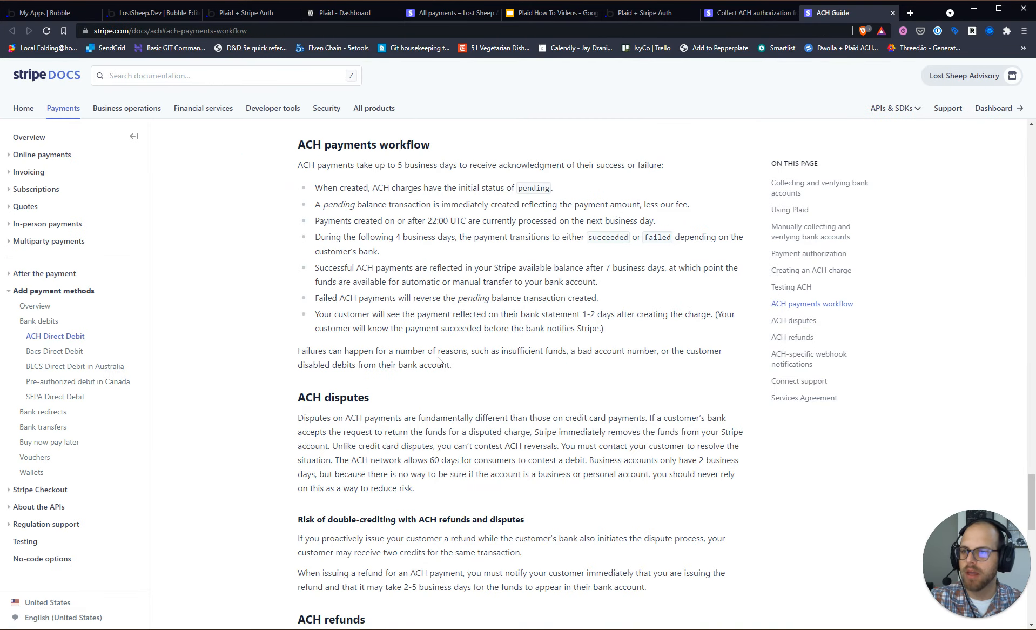
pyautogui.scroll(2, 438, 358)
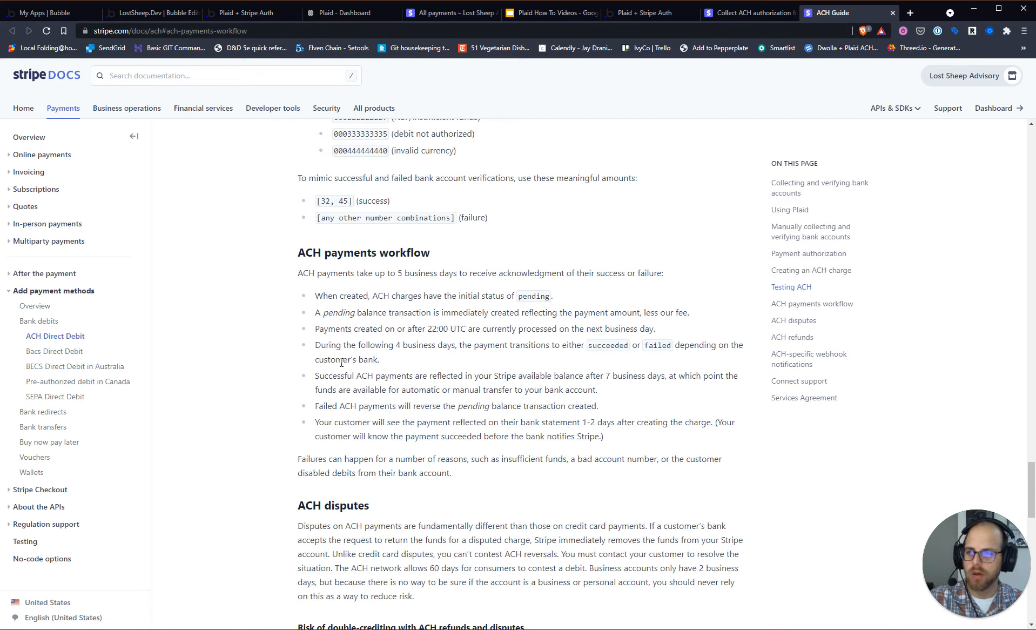
pyautogui.moveTo(390, 361); pyautogui.dragTo(290, 277)
pyautogui.click(498, 387)
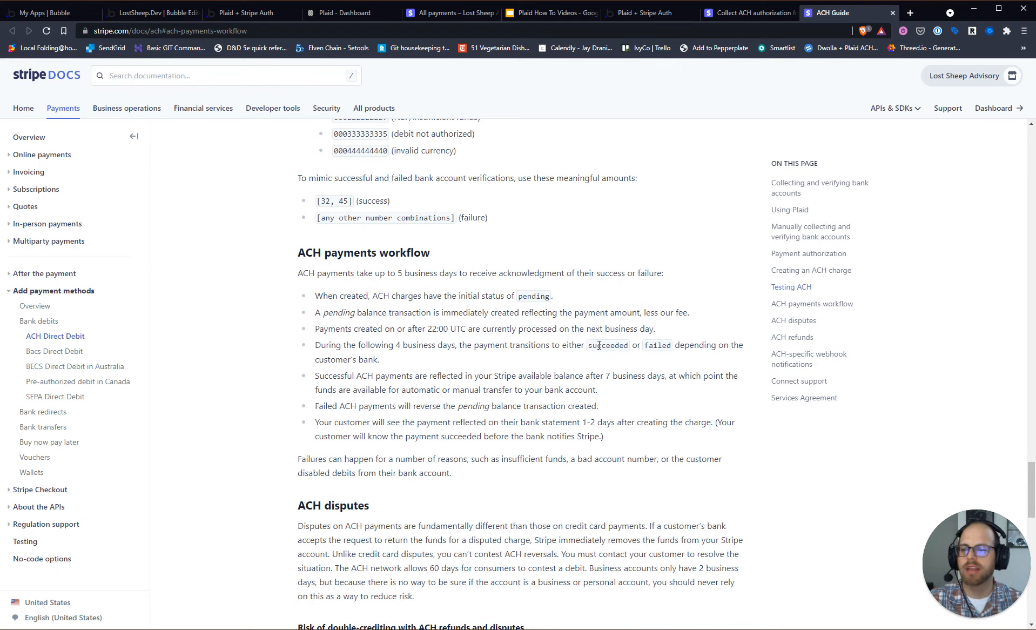
pyautogui.click(597, 371)
pyautogui.moveTo(635, 440); pyautogui.dragTo(341, 359)
pyautogui.click(639, 448)
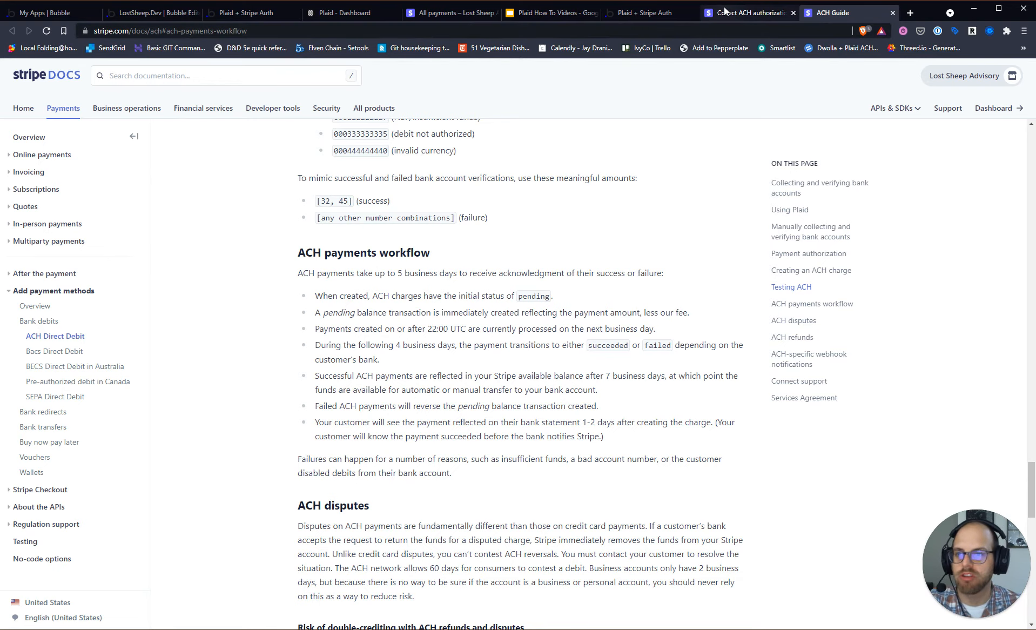
# Step: On the published Plaid + Stripe Auth page, start linking a new account through Plaid and choose Citizens Bank
pyautogui.click(651, 16)
pyautogui.click(812, 275)
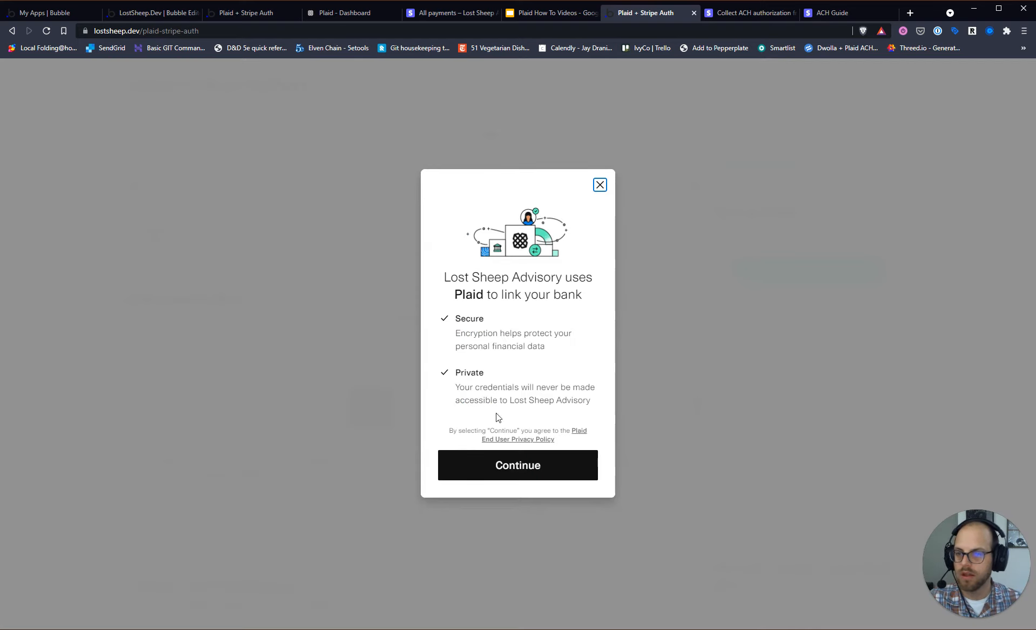
pyautogui.click(514, 467)
pyautogui.scroll(-4, 516, 405)
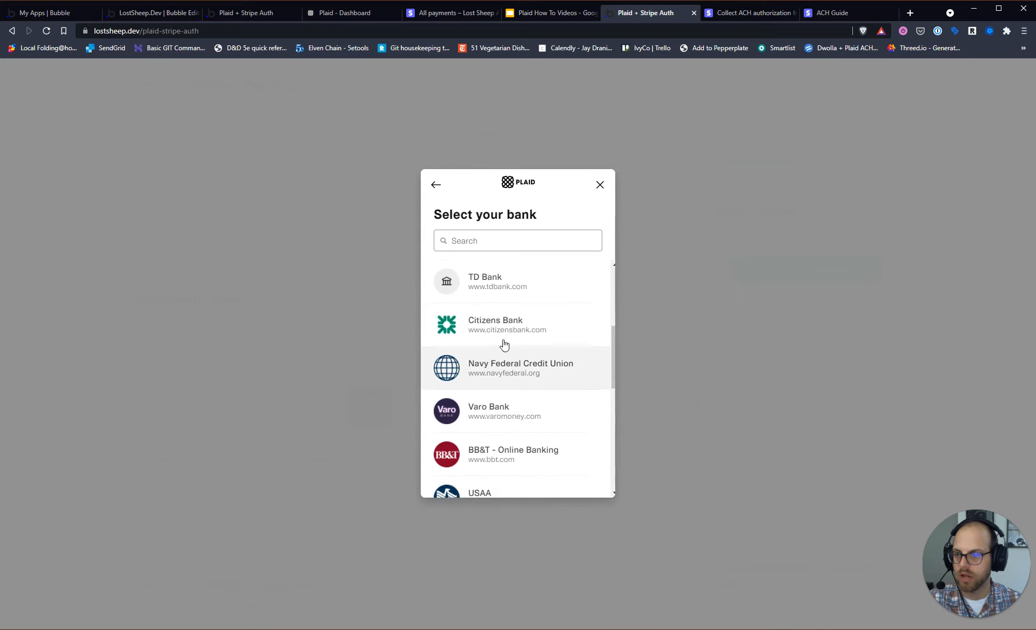
pyautogui.click(504, 339)
# Step: Submit the Citizens Bank credentials in Plaid, using the user ID user_good and the account password
pyautogui.click(508, 347)
pyautogui.write('user_good')
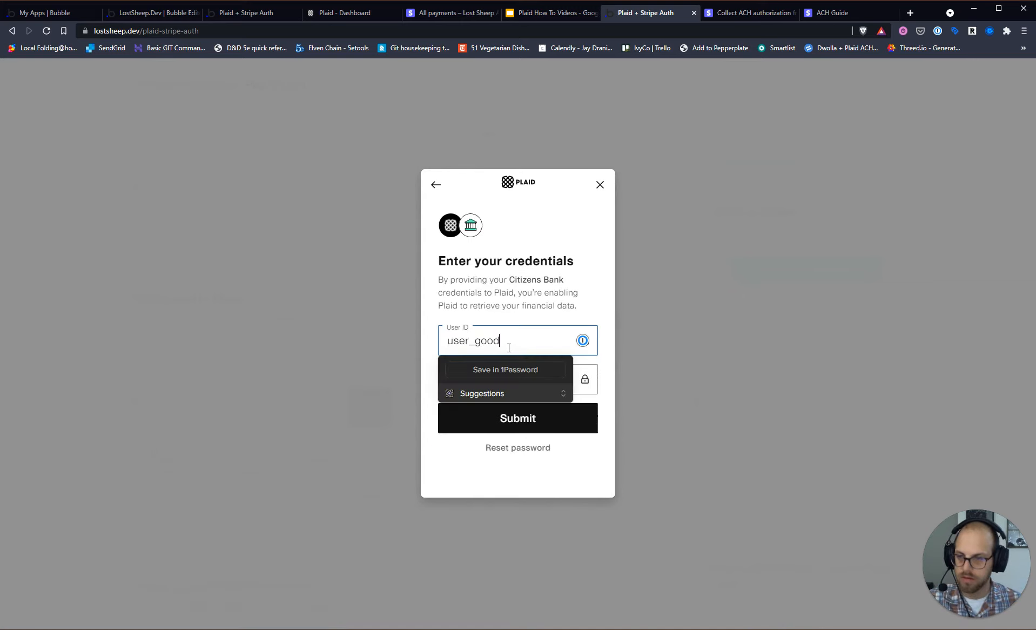
pyautogui.press('Tab')
pyautogui.write('pa')
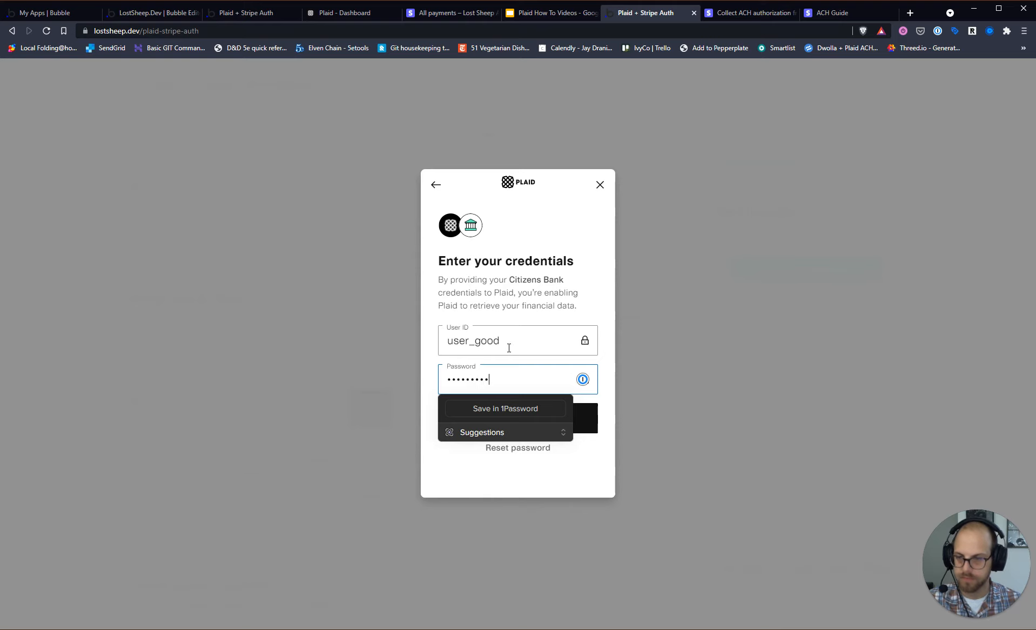
pyautogui.press('Return')
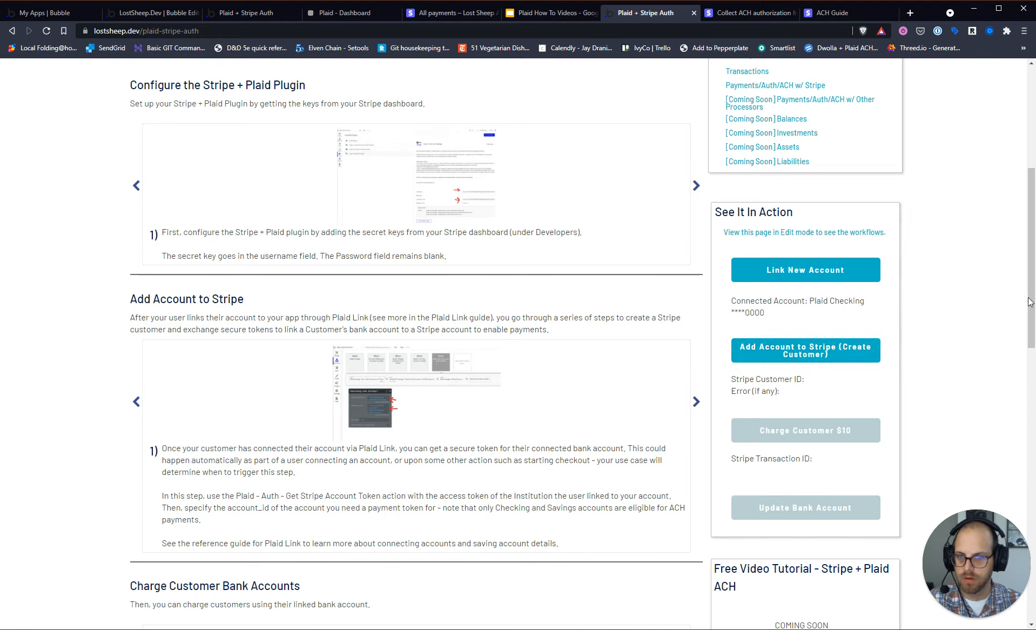
# Step: On the test version of the Plaid + Stripe Auth page, create a Stripe customer from Plaid Checking and charge the customer $10
pyautogui.hotkey('ctrl', '3')
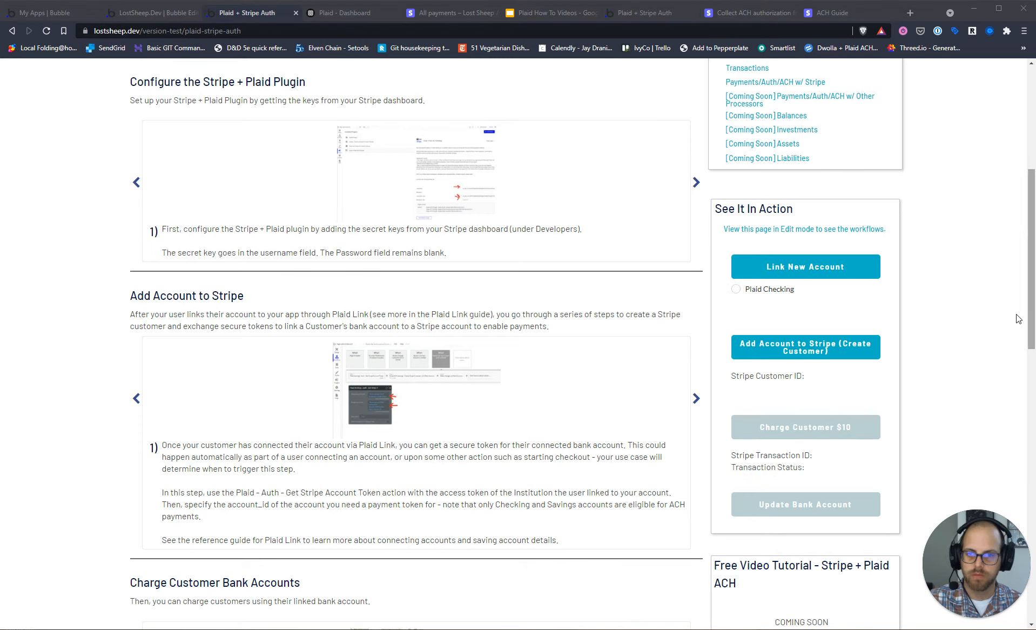
pyautogui.click(750, 293)
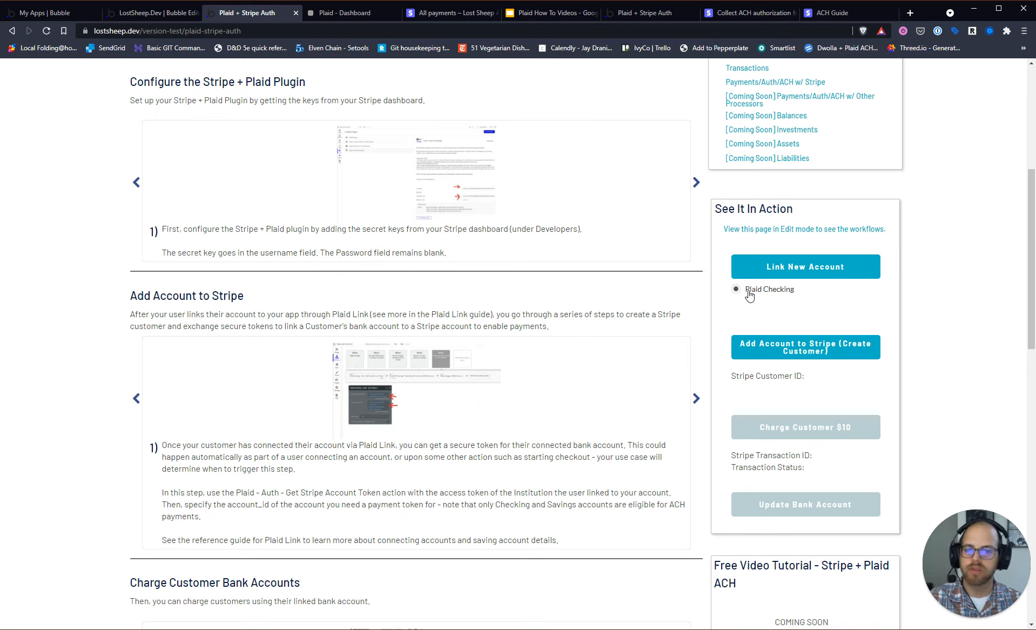
pyautogui.click(753, 348)
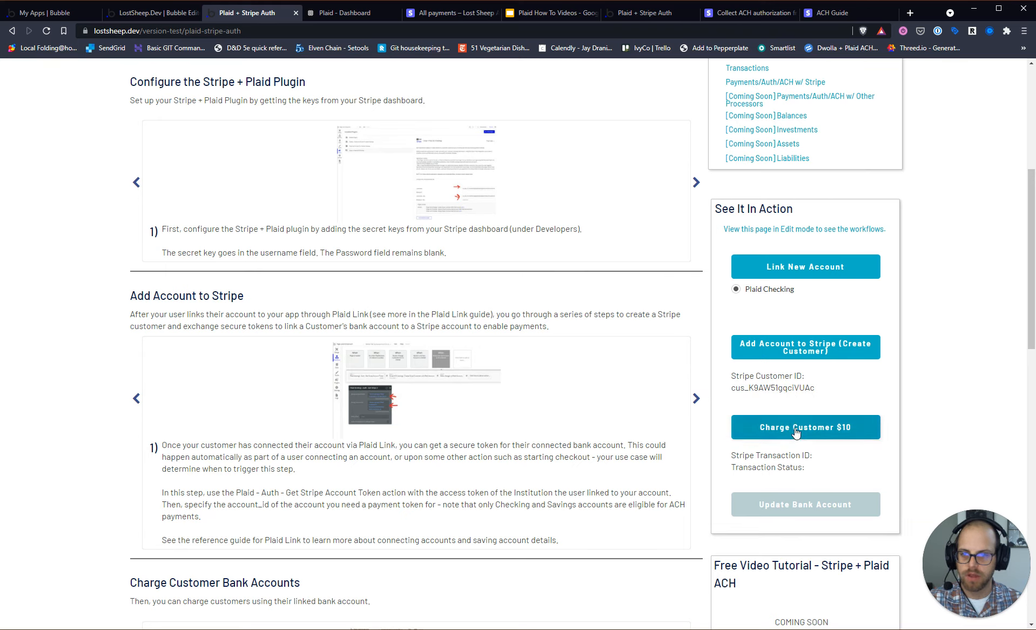
pyautogui.click(808, 426)
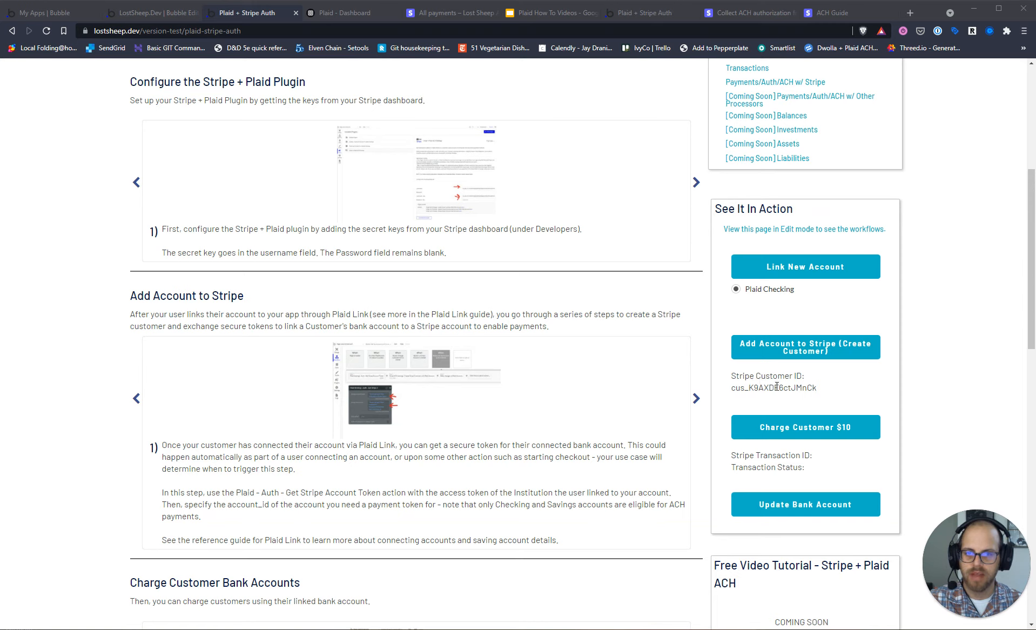
pyautogui.click(778, 431)
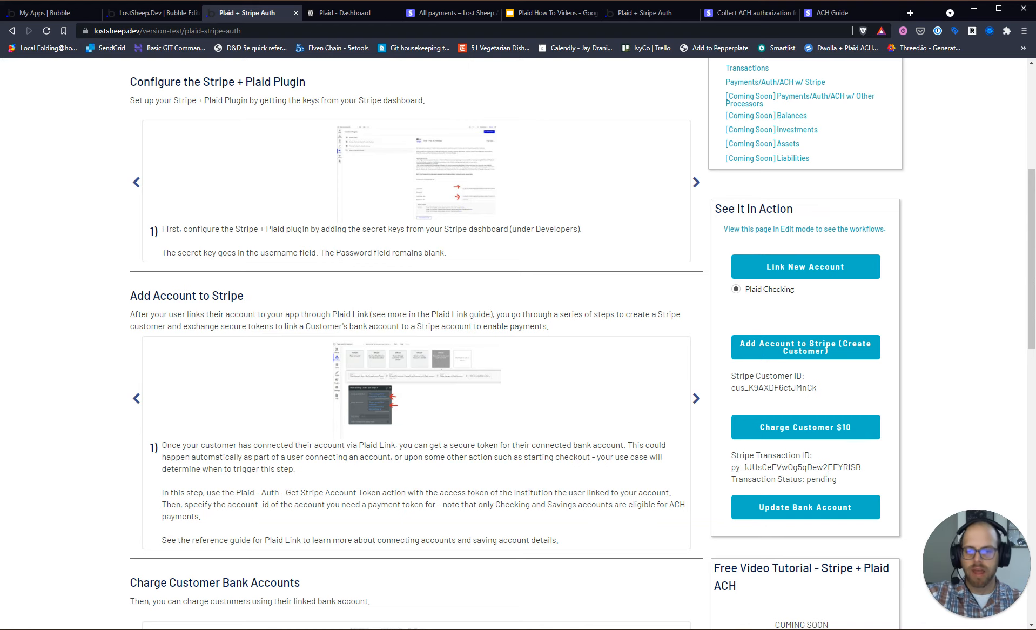
# Step: Update the Stripe customer's bank account and check the customer ID and transaction status on the page
pyautogui.scroll(-2, 827, 475)
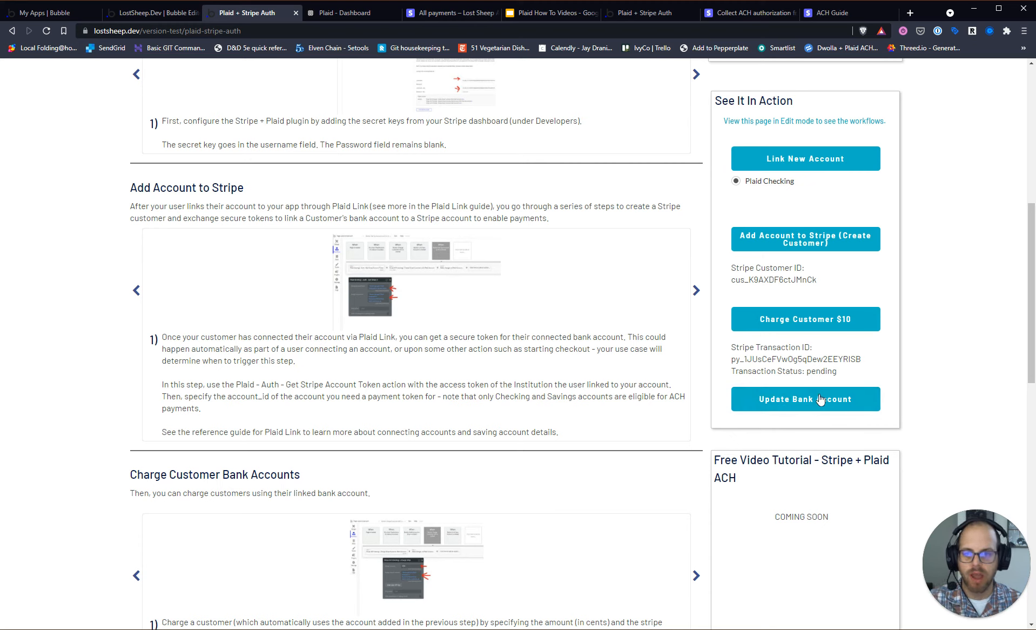
pyautogui.click(805, 406)
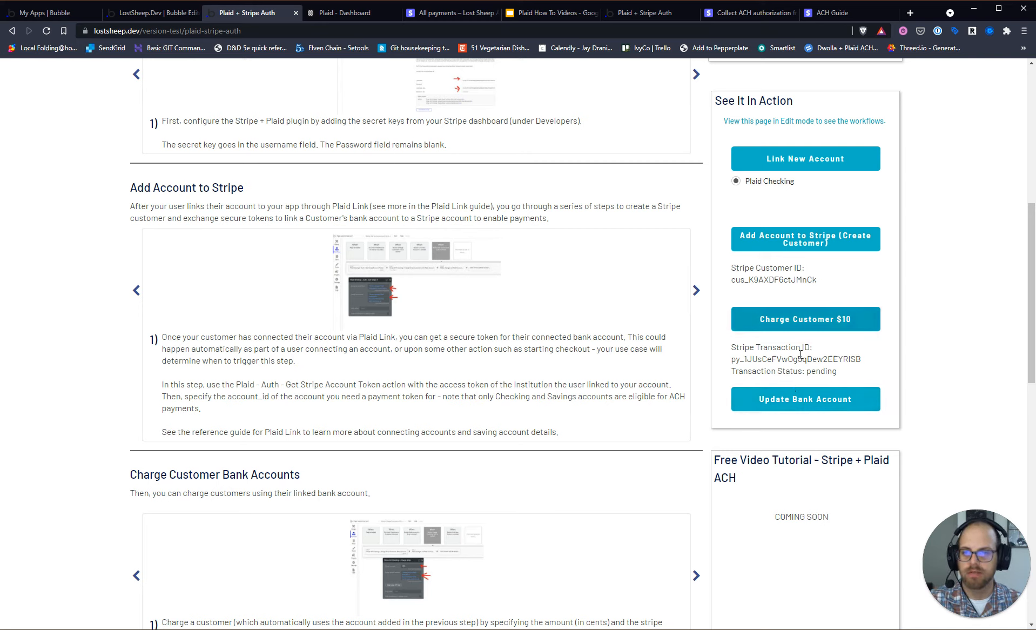
pyautogui.doubleClick(762, 284)
pyautogui.click(817, 371)
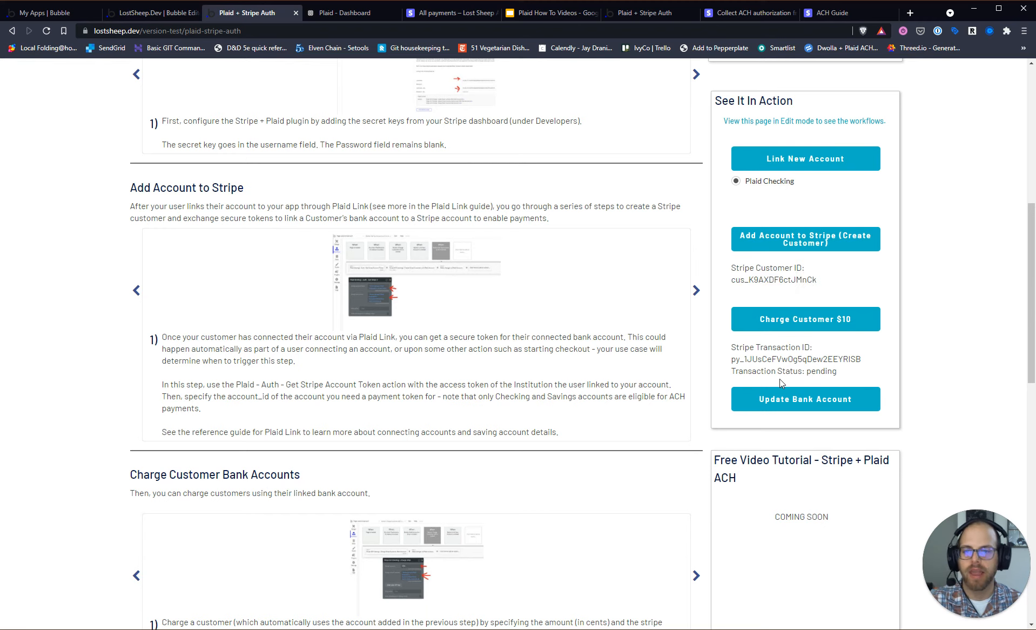
# Step: Review the Customers list in the Stripe dashboard and the Unit 3: Payments (ACH) objectives slide in Google Slides
pyautogui.click(444, 12)
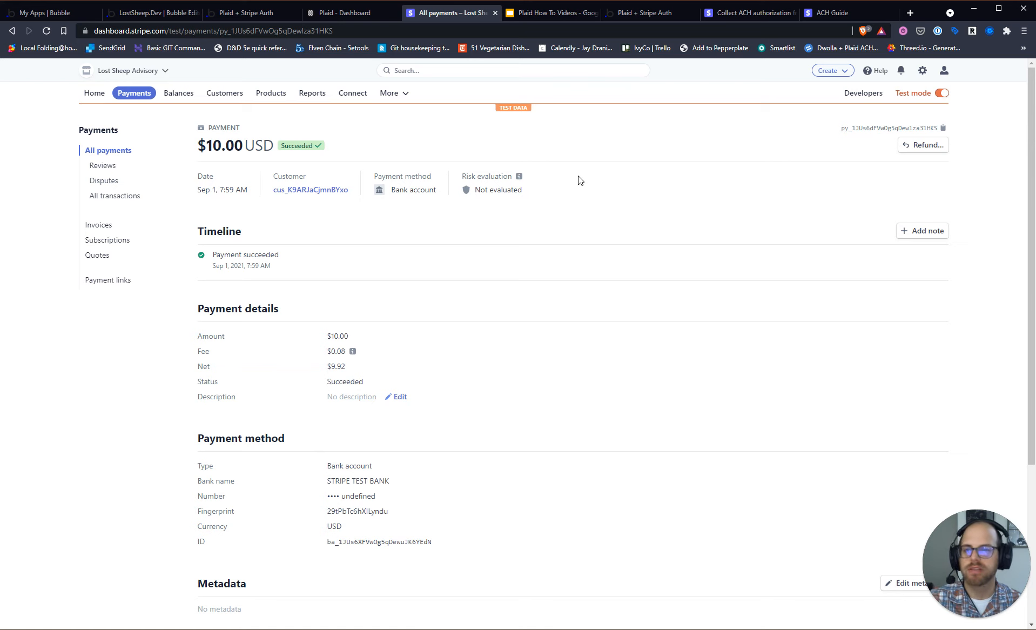
pyautogui.click(225, 94)
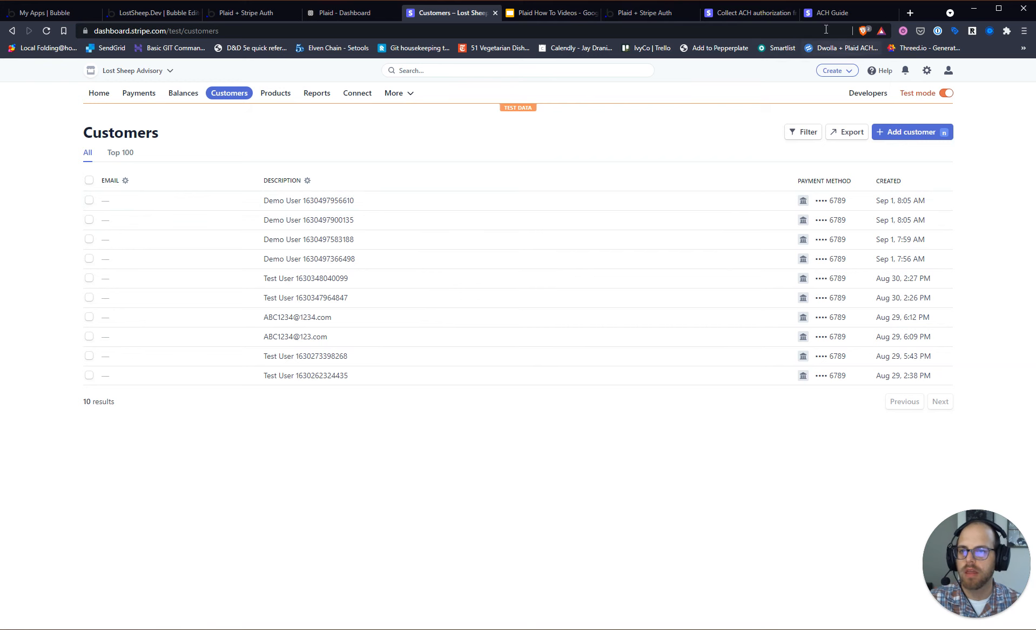
pyautogui.click(275, 12)
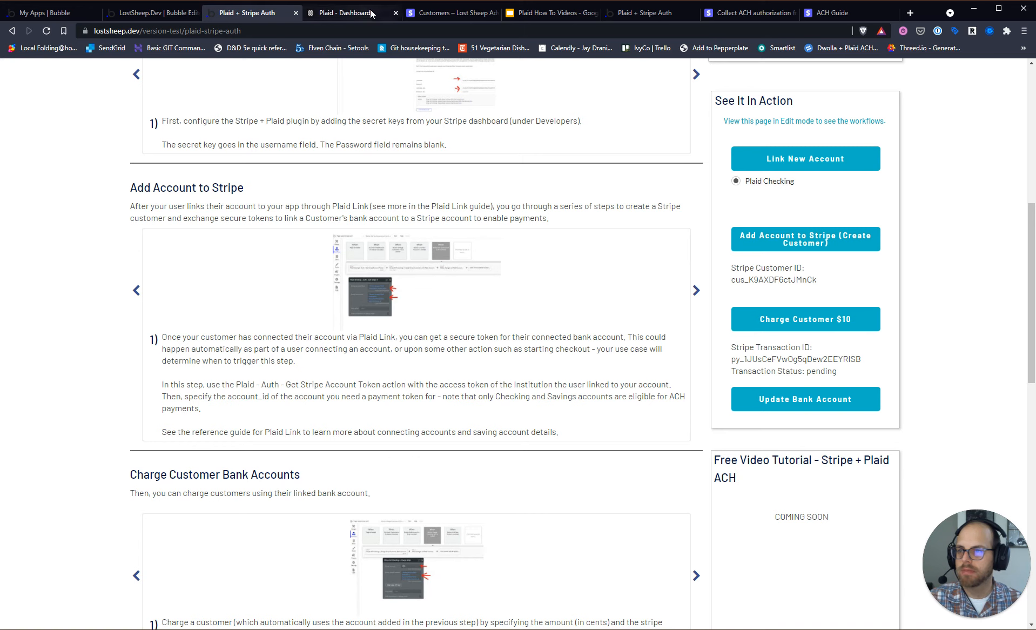
pyautogui.click(527, 13)
pyautogui.press('Up')
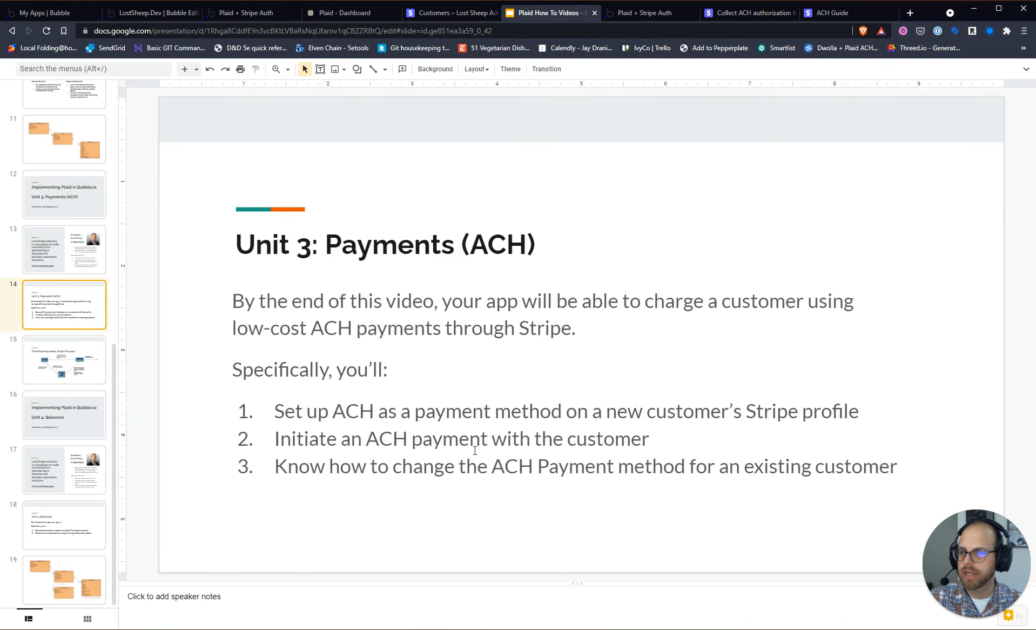